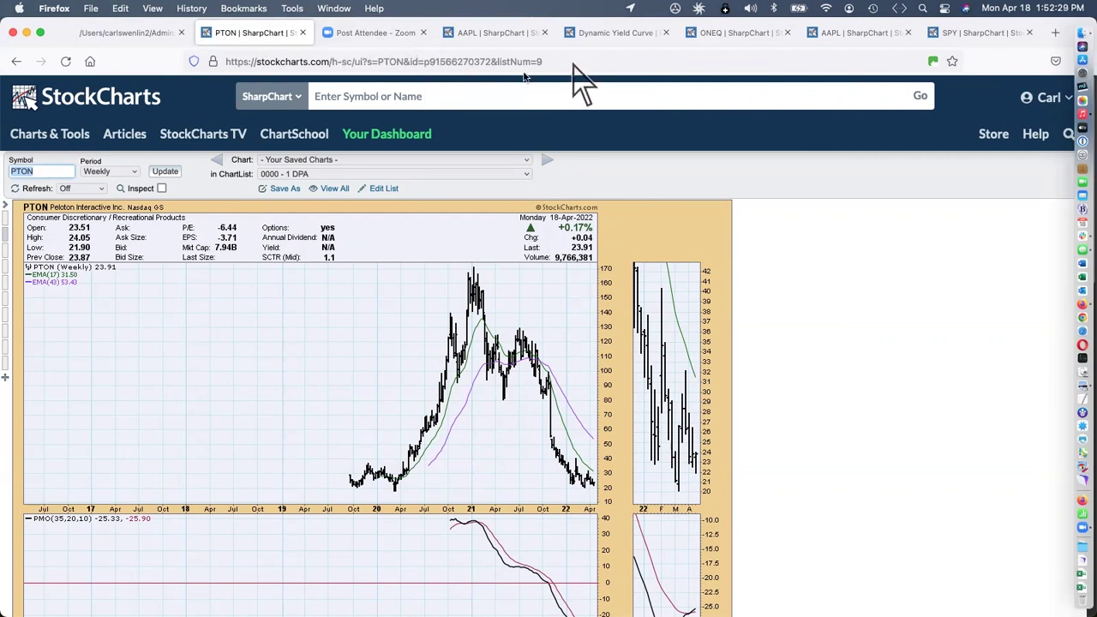
- View the Dynamic Yield Curve and the ONEQ Golden Cross/Silver Cross chart with its indicator panels
{"action": "left_click", "coordinate": [624, 34]}
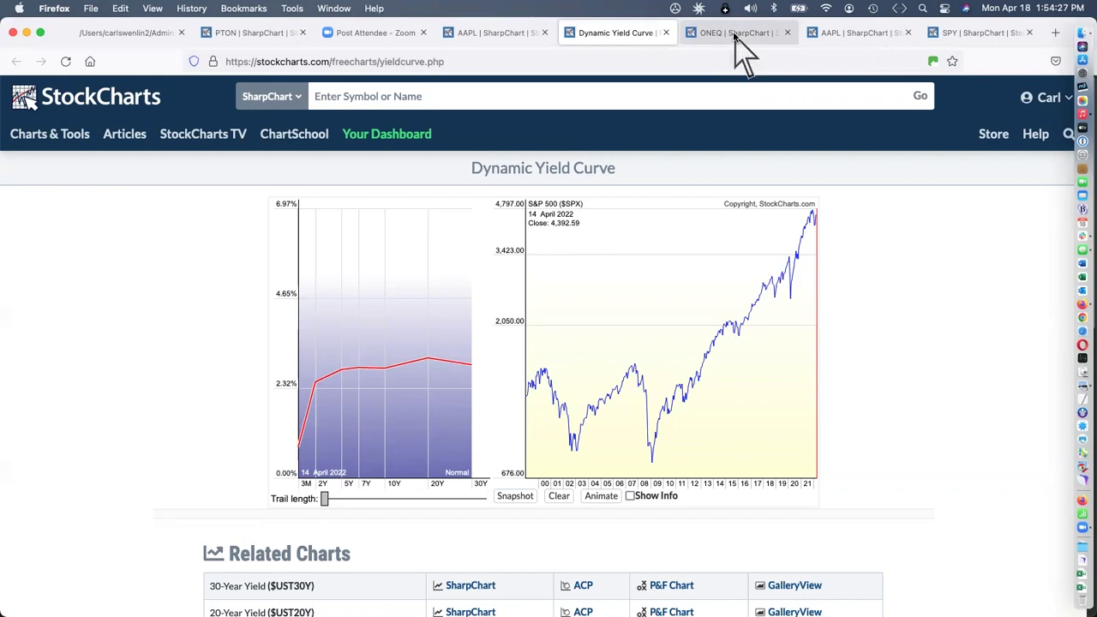
{"action": "left_click", "coordinate": [735, 36]}
{"action": "scroll", "coordinate": [780, 355], "scroll_direction": "down", "scroll_amount": 2}
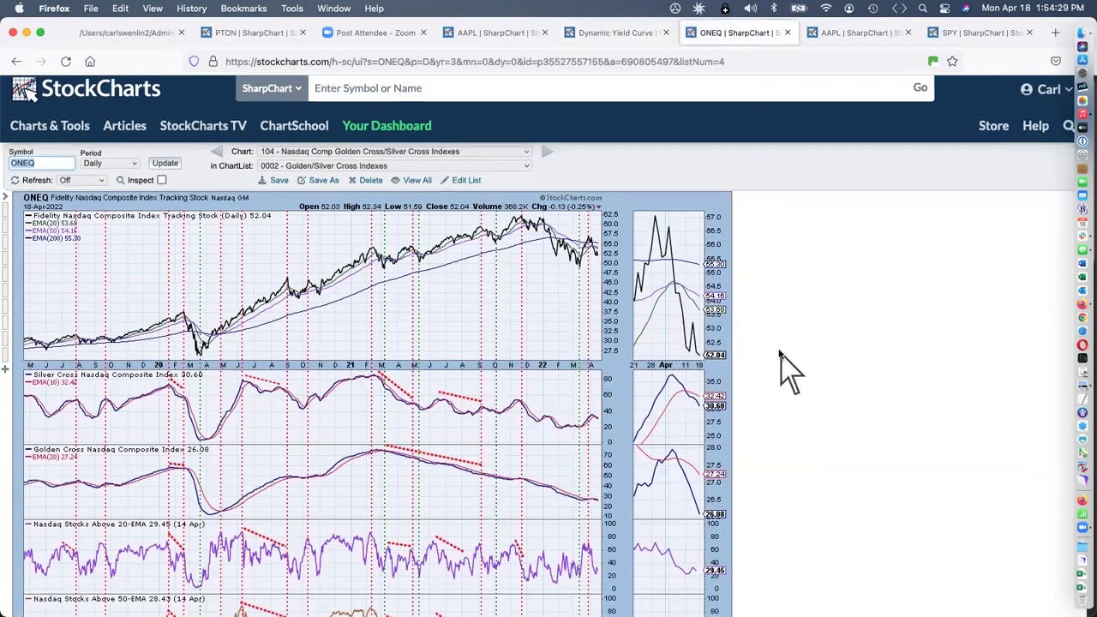
{"action": "scroll", "coordinate": [780, 356], "scroll_direction": "down", "scroll_amount": 2}
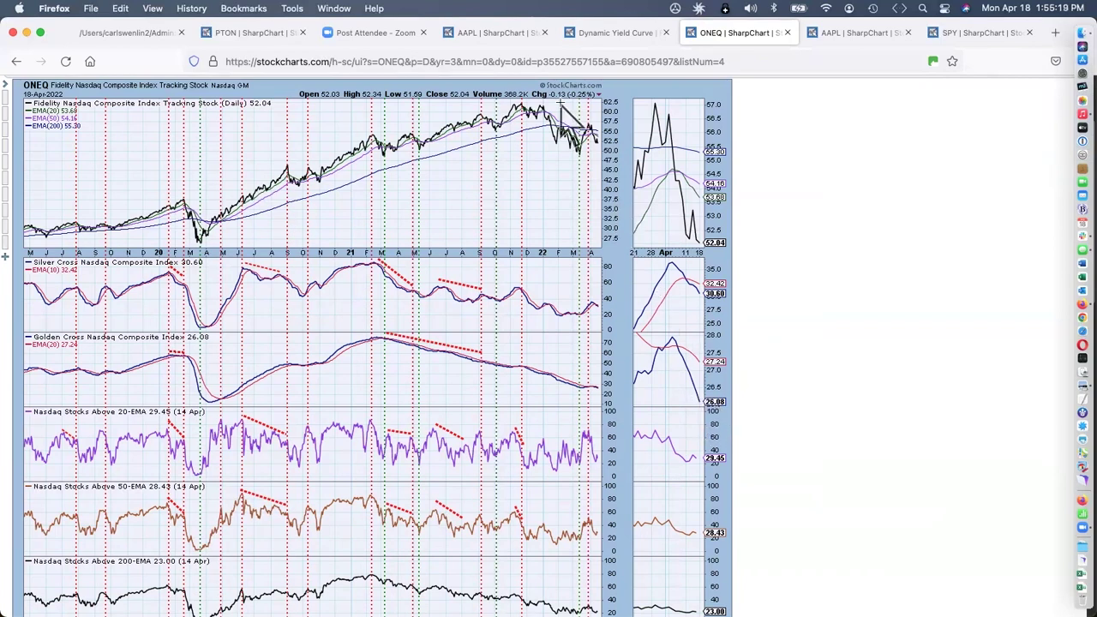
- Turn on Inspect for the ONEQ chart to examine its price history, and switch it off again
{"action": "scroll", "coordinate": [380, 184], "scroll_direction": "up", "scroll_amount": 2}
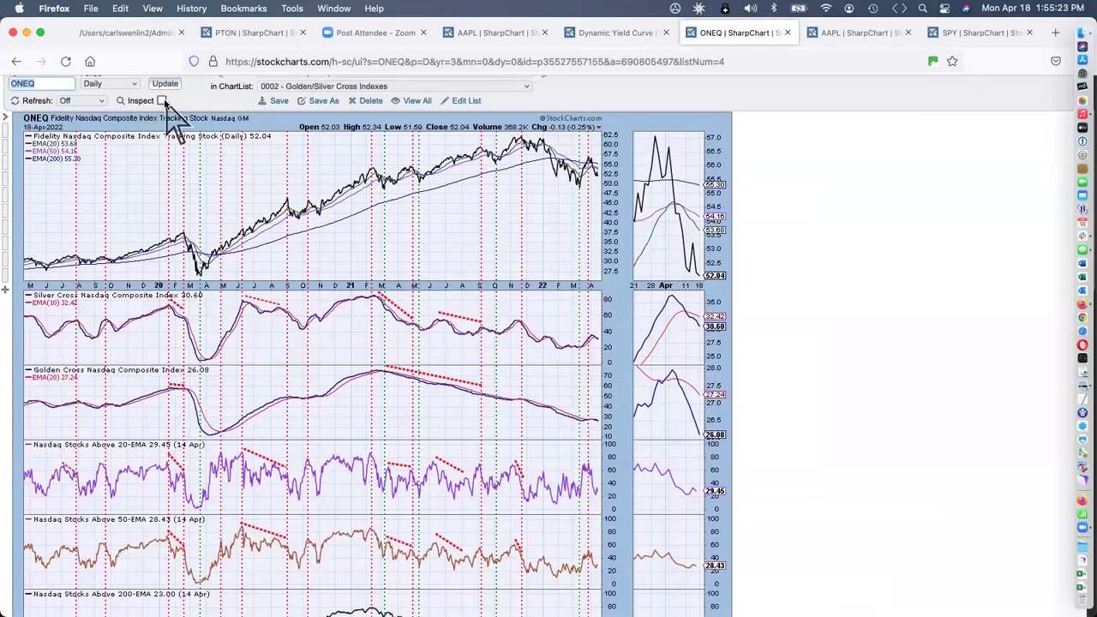
{"action": "left_click", "coordinate": [161, 100]}
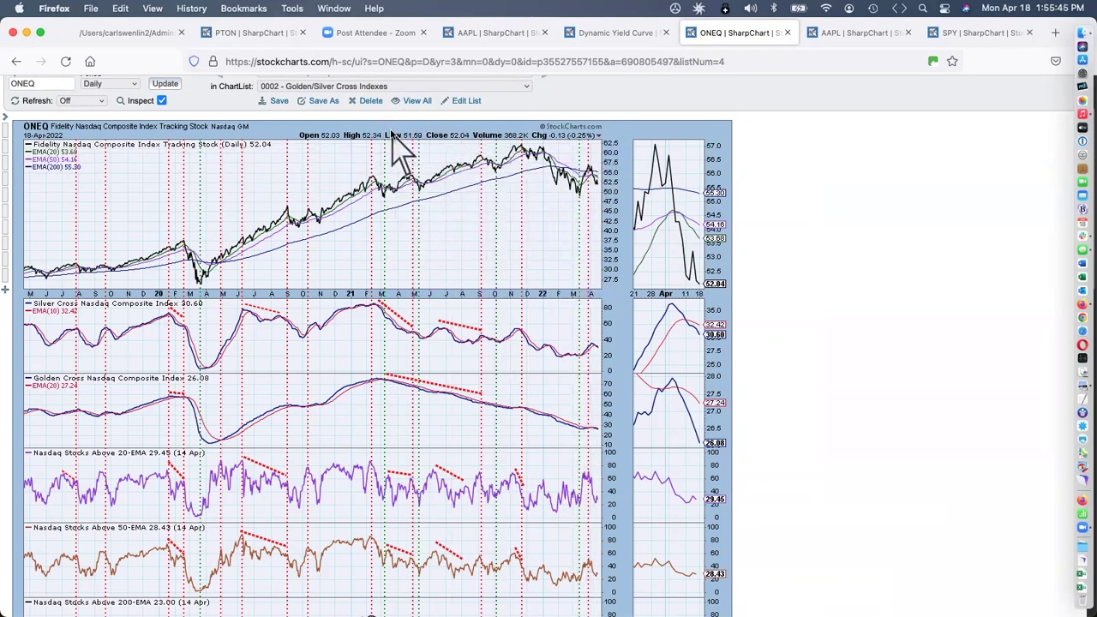
{"action": "left_click", "coordinate": [161, 101]}
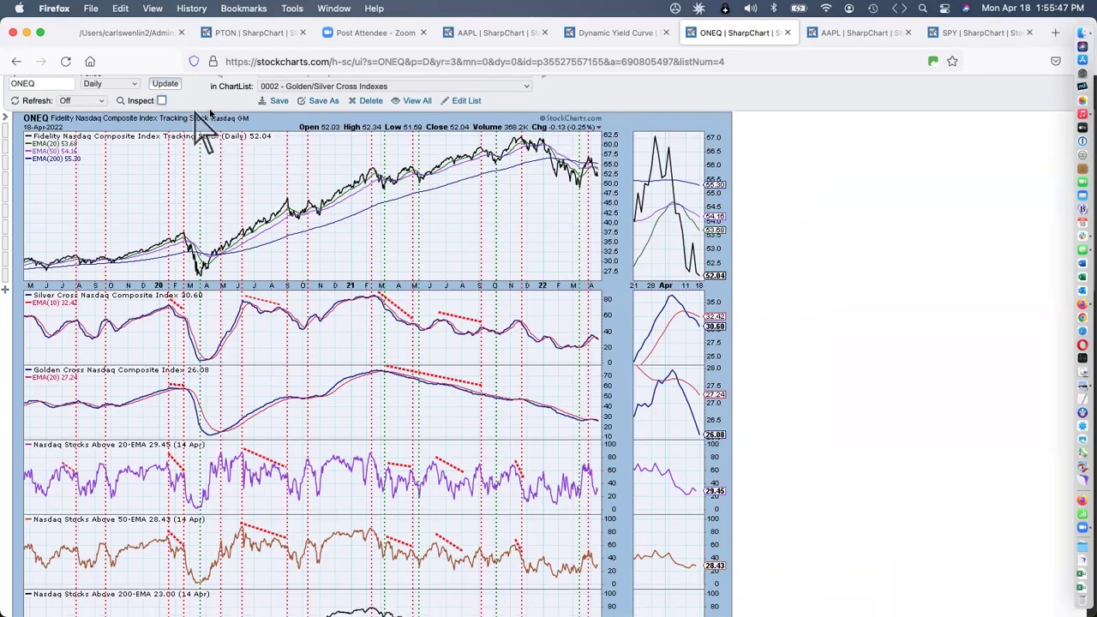
- Load the saved chart 110 - NDX Golden Cross/Silver Cross Indexes and examine its Silver Cross and Golden Cross panels
{"action": "scroll", "coordinate": [460, 116], "scroll_direction": "up", "scroll_amount": 1}
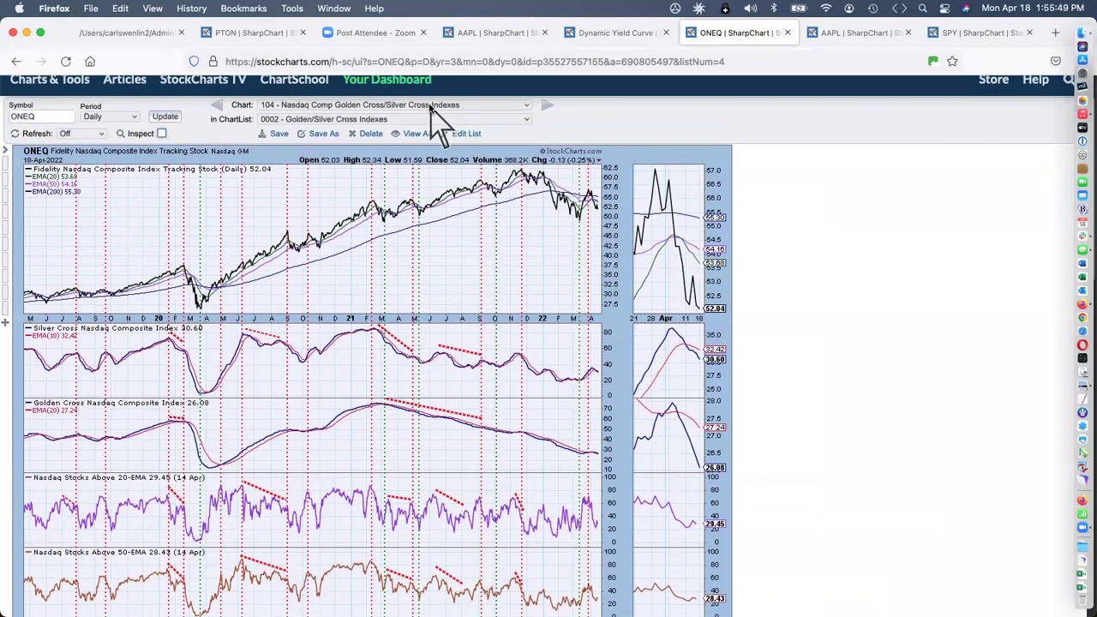
{"action": "left_click", "coordinate": [428, 107]}
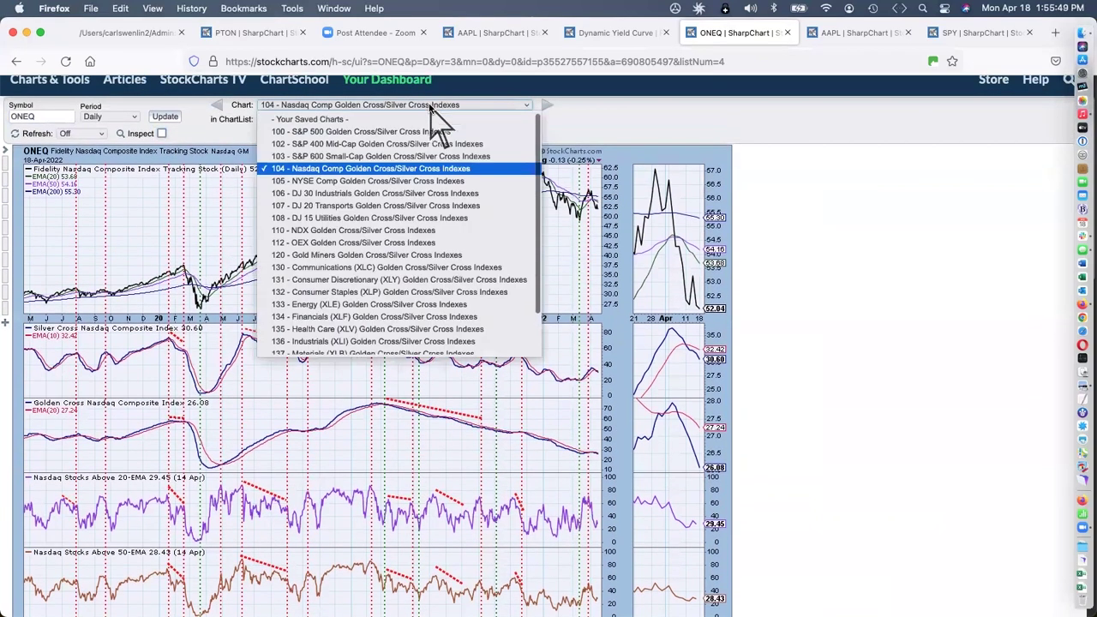
{"action": "left_click", "coordinate": [420, 230]}
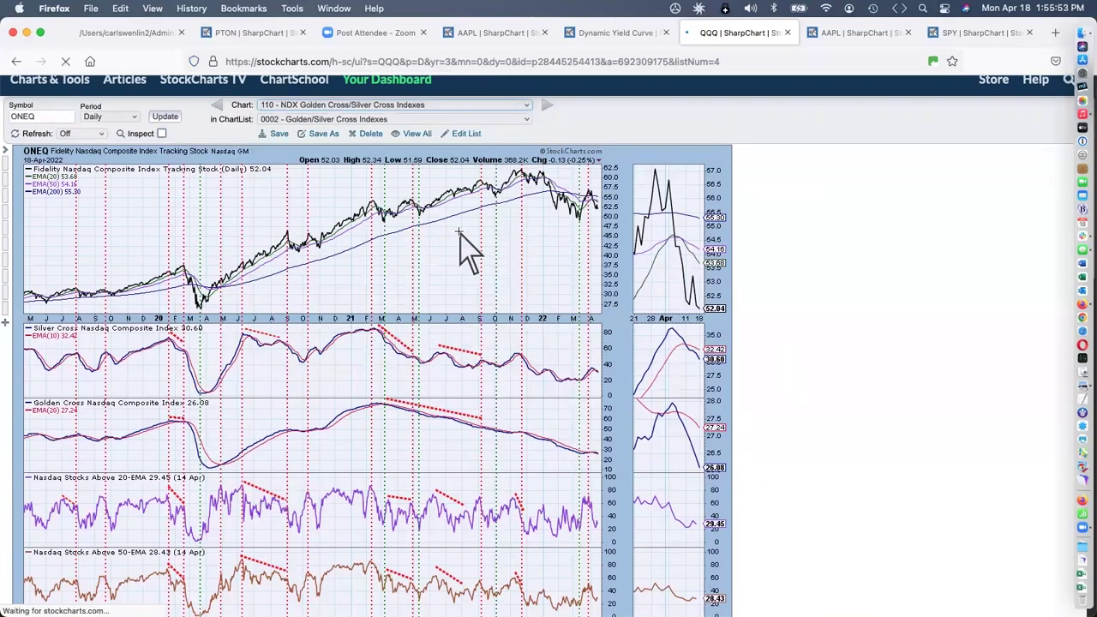
{"action": "scroll", "coordinate": [526, 272], "scroll_direction": "down", "scroll_amount": 3}
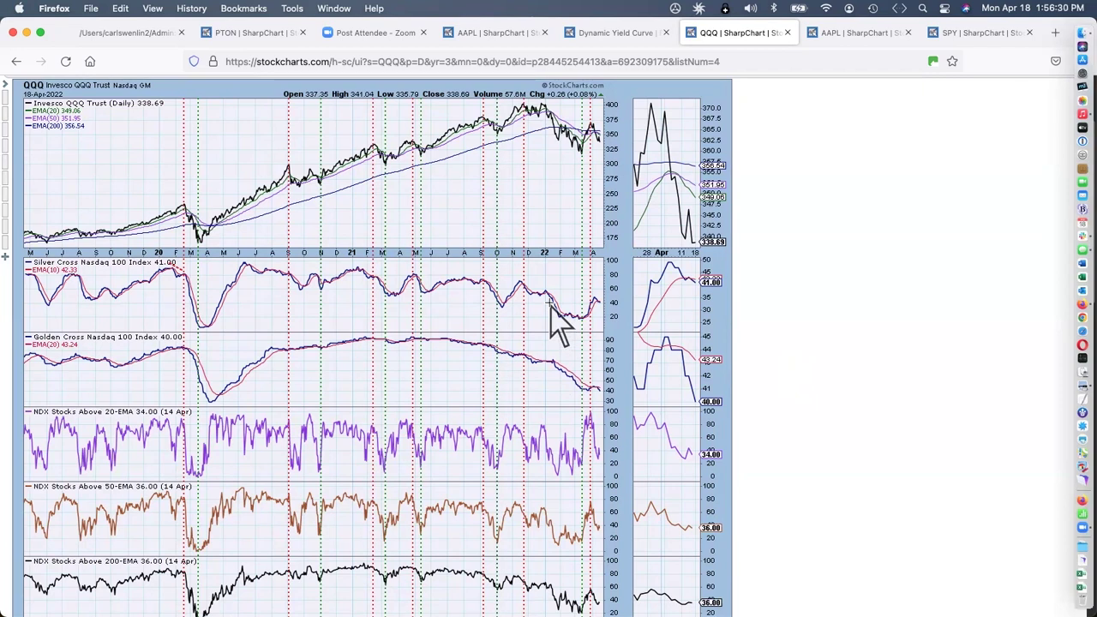
- Examine the daily Apple (AAPL) chart from the FAANG Plus list
{"action": "left_click", "coordinate": [514, 38]}
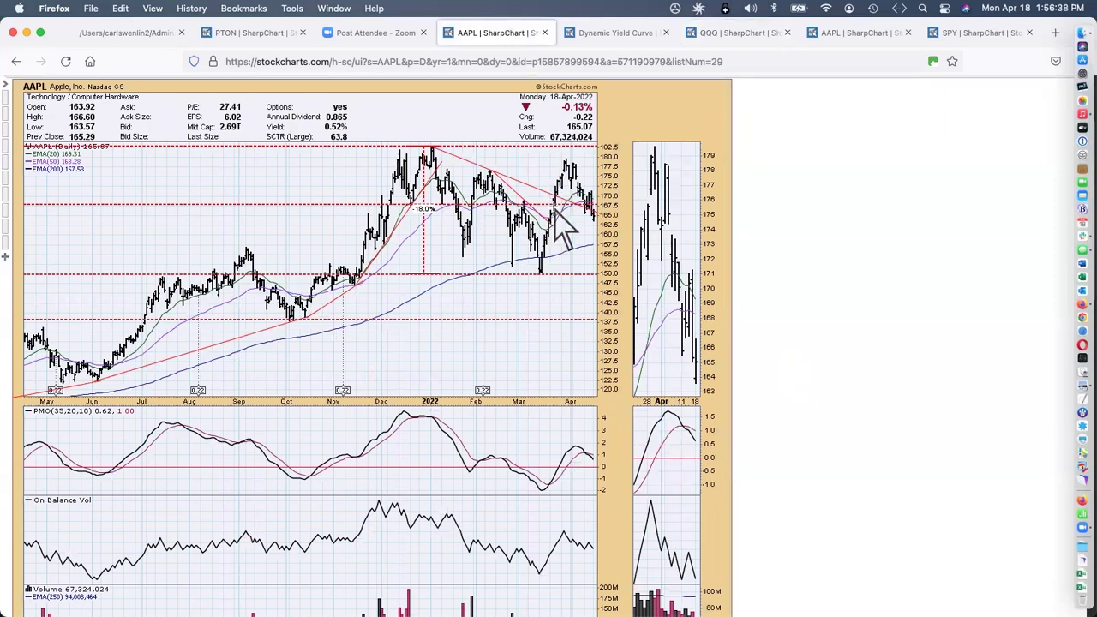
{"action": "scroll", "coordinate": [574, 216], "scroll_direction": "up", "scroll_amount": 2}
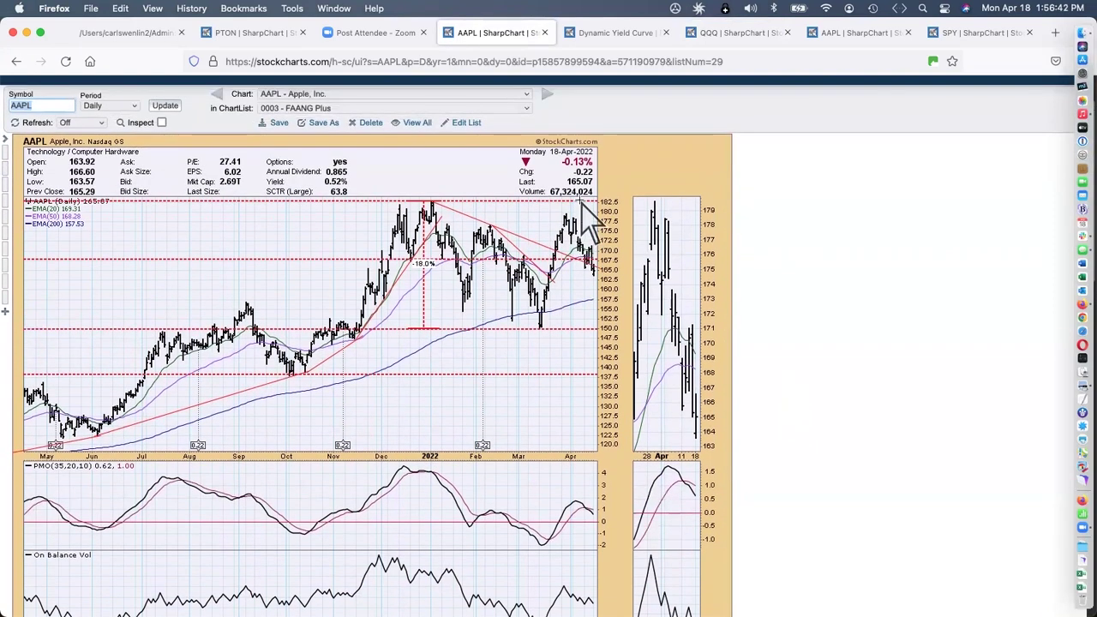
{"action": "scroll", "coordinate": [588, 222], "scroll_direction": "down", "scroll_amount": 2}
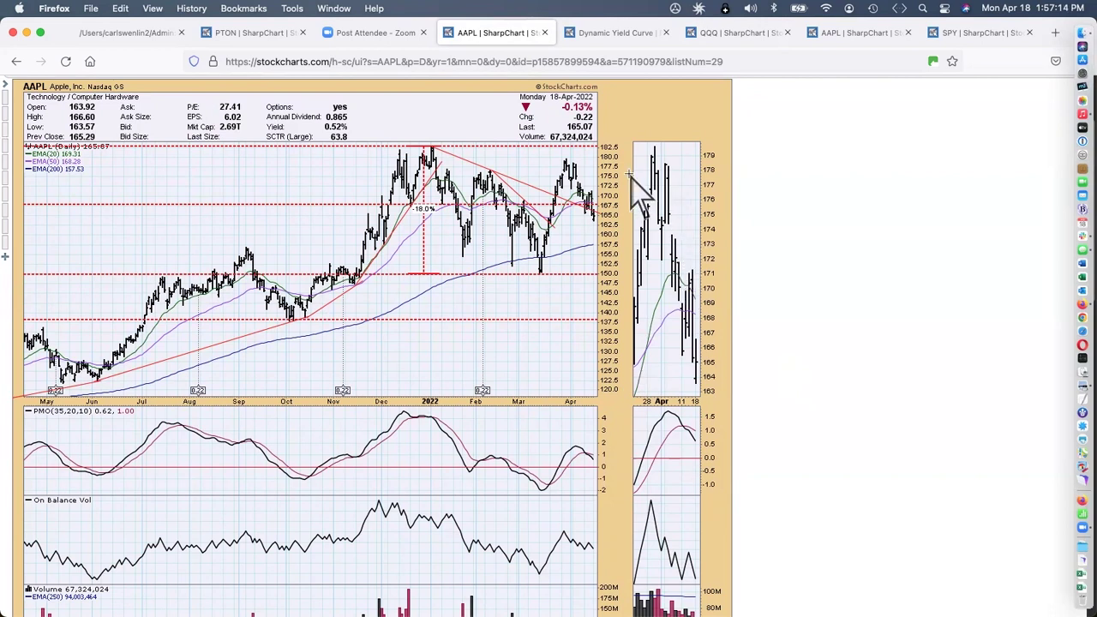
- View the Adobe Systems (ADBE) and Amazon.com (AMZN) charts in the FAANG Plus list
{"action": "scroll", "coordinate": [643, 167], "scroll_direction": "up", "scroll_amount": 2}
{"action": "left_click", "coordinate": [513, 104]}
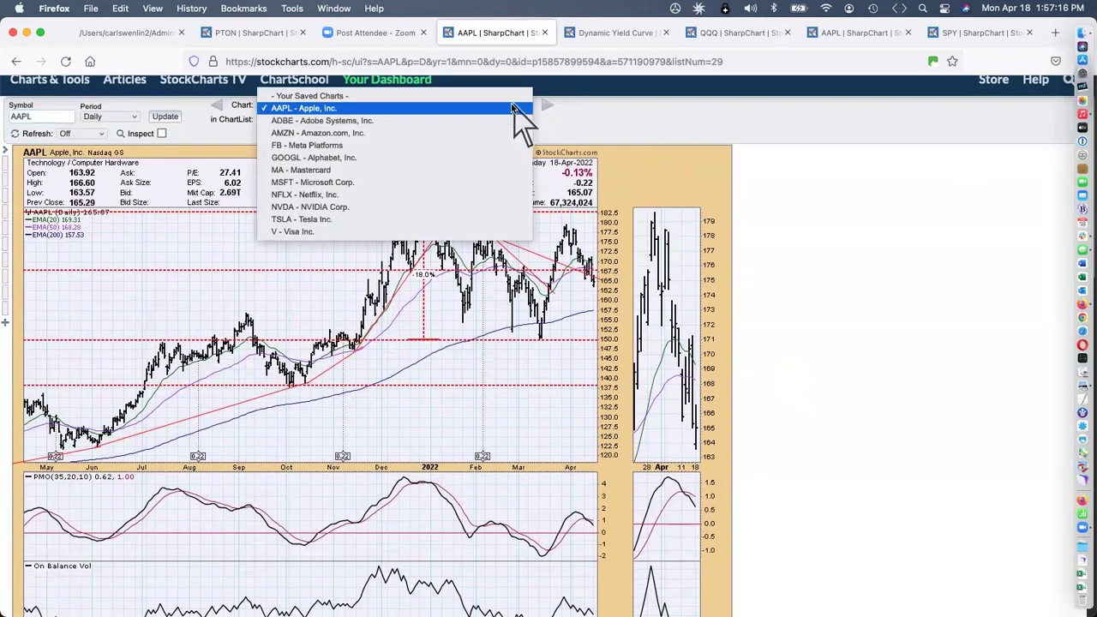
{"action": "left_click", "coordinate": [509, 121]}
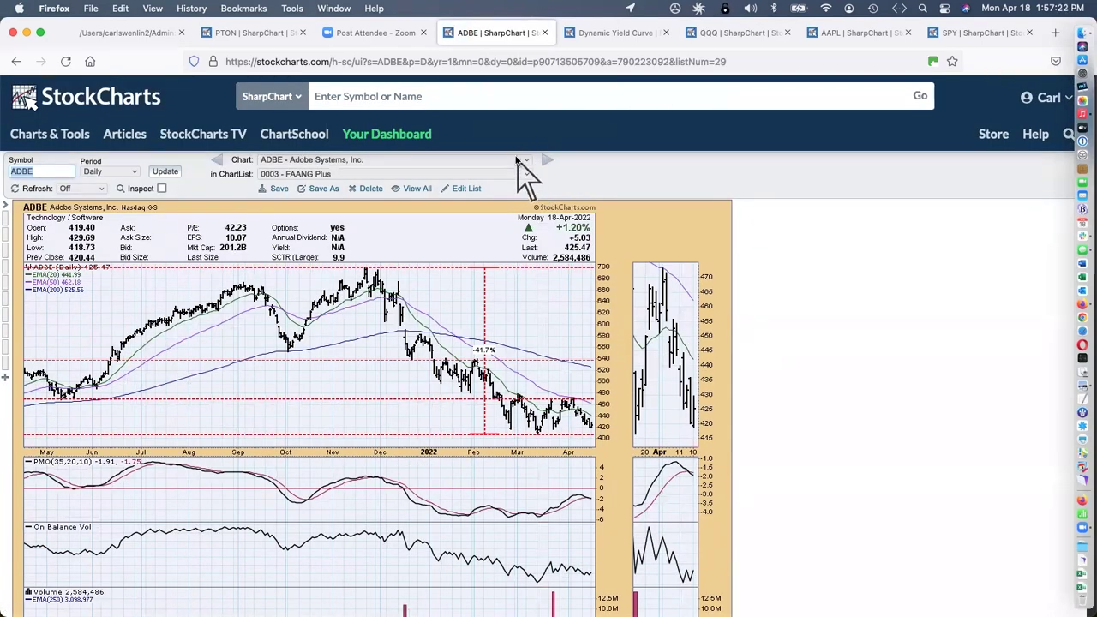
{"action": "left_click", "coordinate": [517, 160]}
{"action": "left_click", "coordinate": [521, 175]}
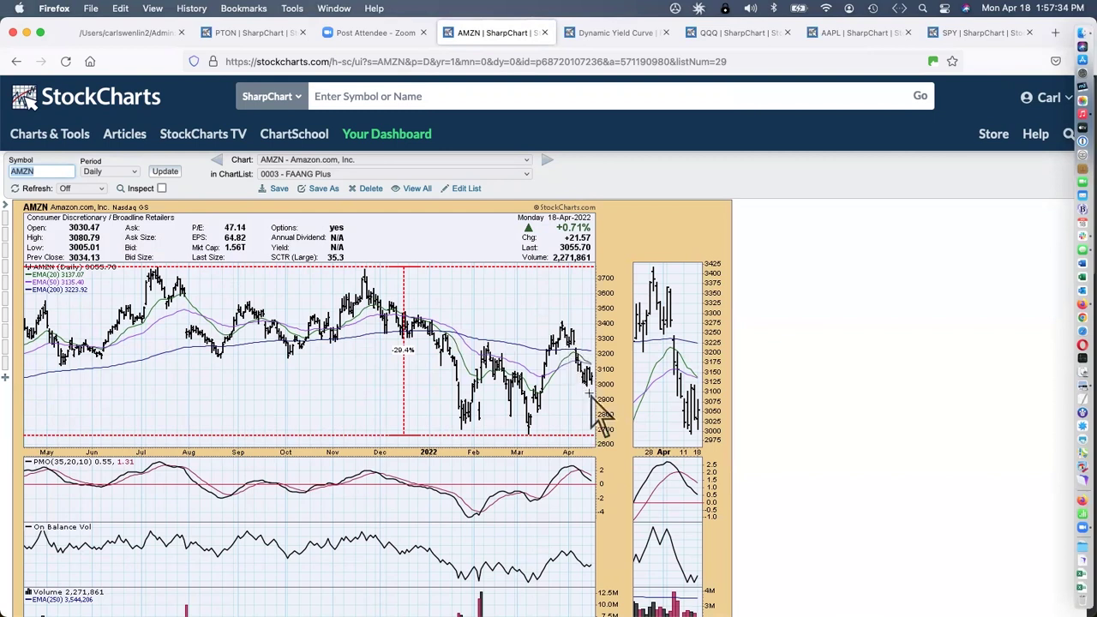
- View the Meta Platforms (FB) and Alphabet (GOOGL) charts in the FAANG Plus list
{"action": "key", "text": "Down"}
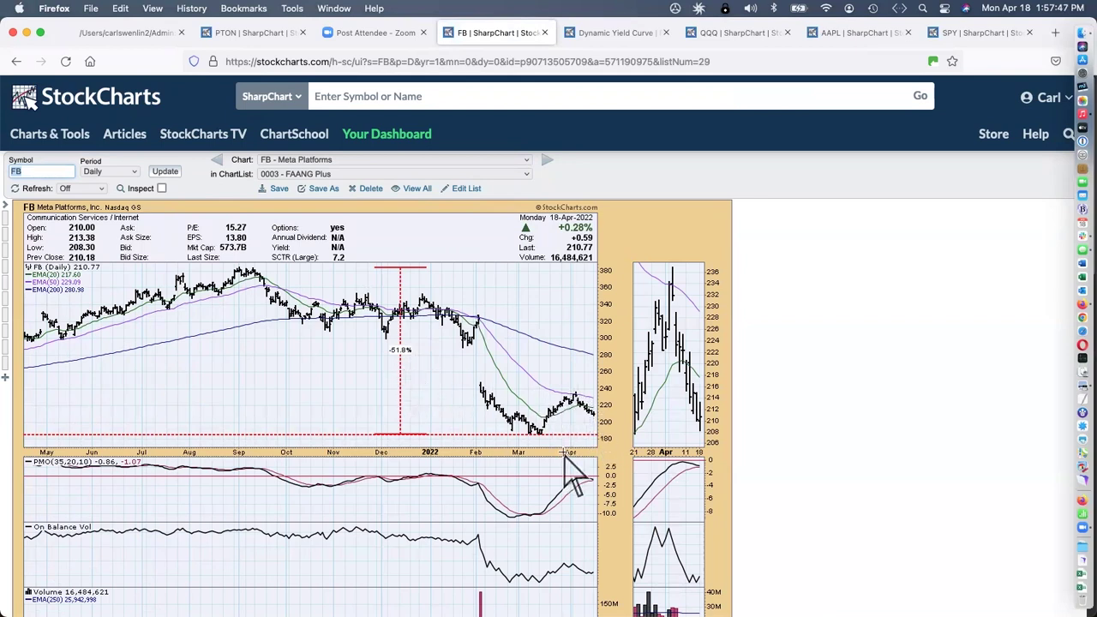
{"action": "left_click", "coordinate": [504, 159]}
{"action": "left_click", "coordinate": [505, 178]}
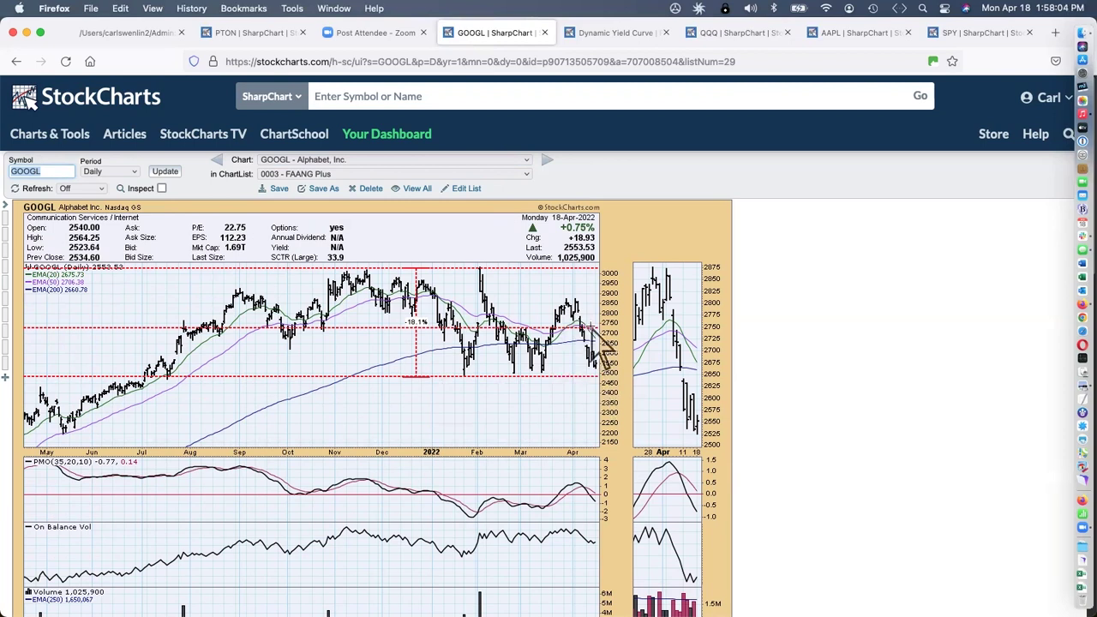
- View the Microsoft (MSFT) and Netflix (NFLX) charts in the FAANG Plus list
{"action": "left_click", "coordinate": [508, 161]}
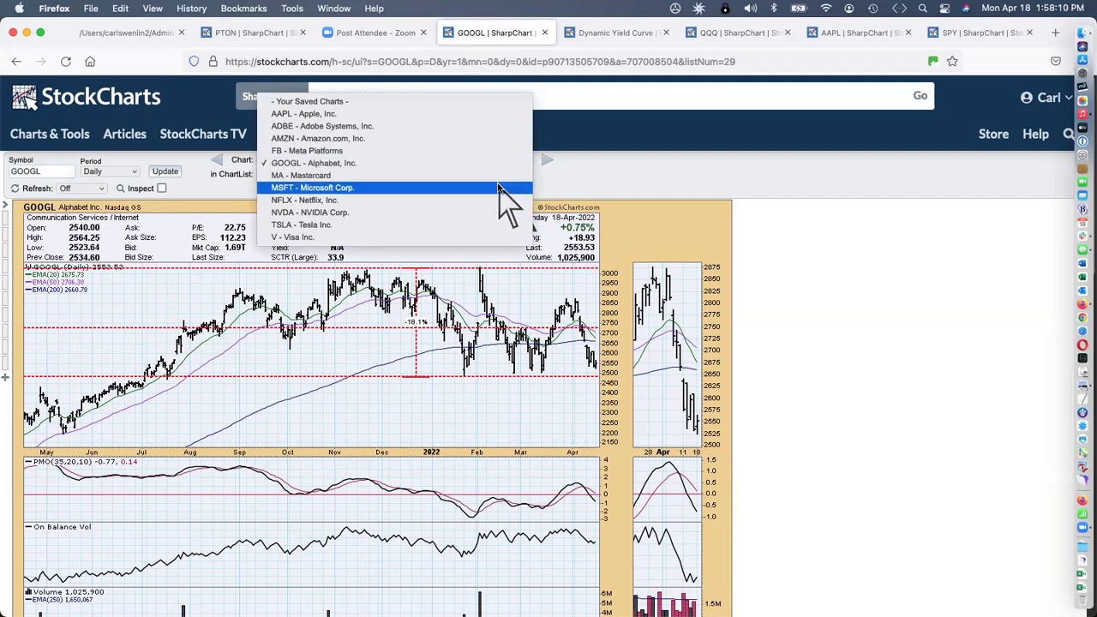
{"action": "left_click", "coordinate": [501, 188]}
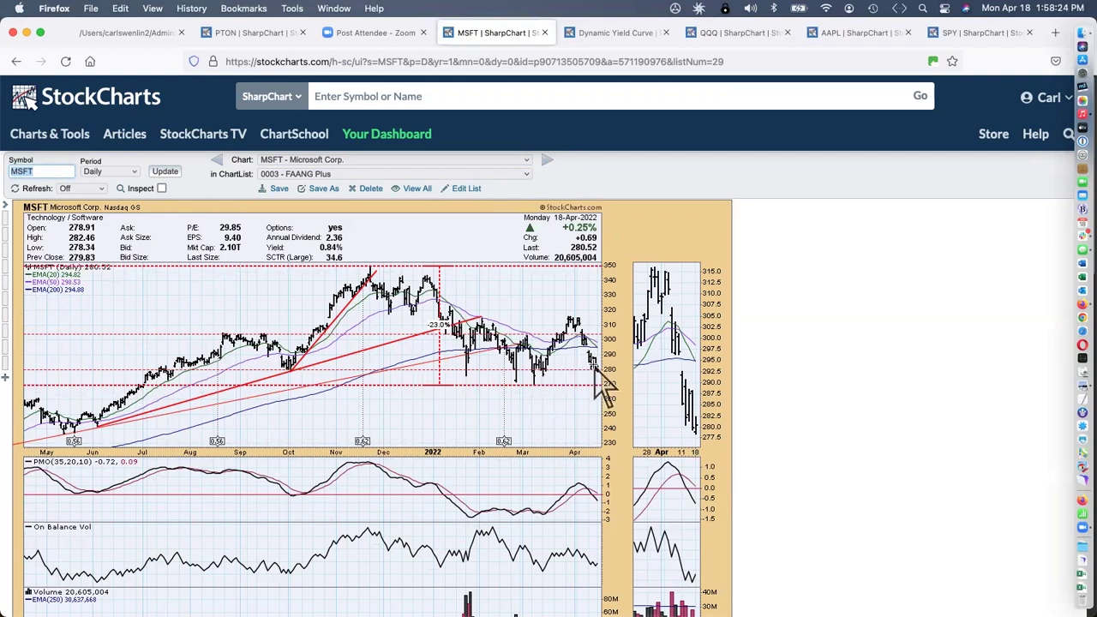
{"action": "left_click", "coordinate": [484, 163]}
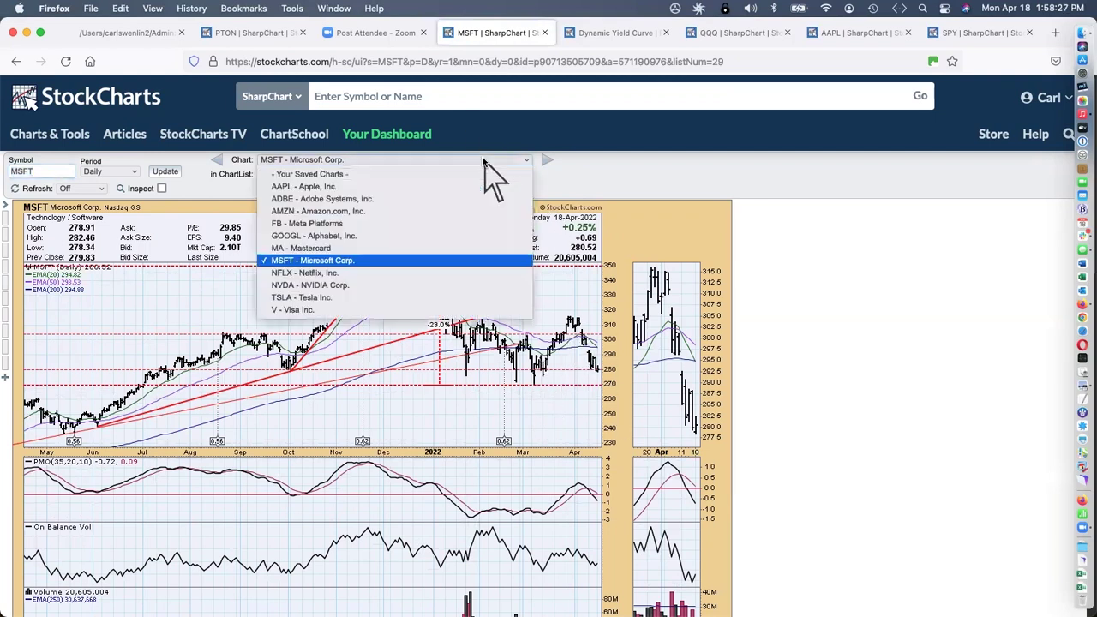
{"action": "left_click", "coordinate": [455, 273]}
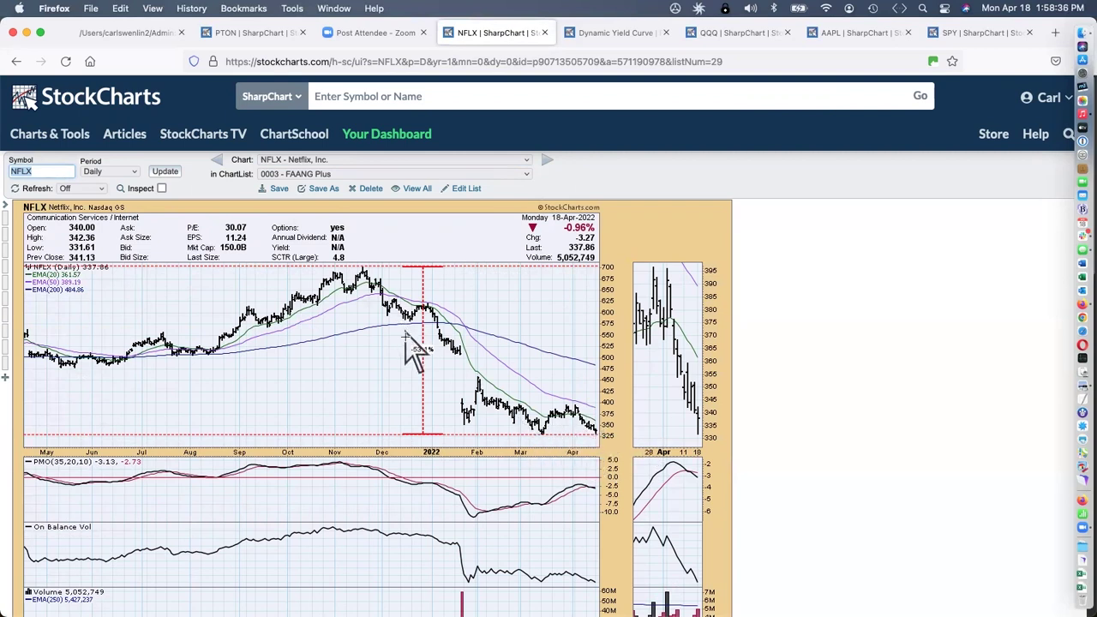
- Load the NVIDIA (NVDA) chart from the FAANG Plus list and examine its price, PMO, On Balance Volume and volume panels
{"action": "left_click", "coordinate": [482, 161]}
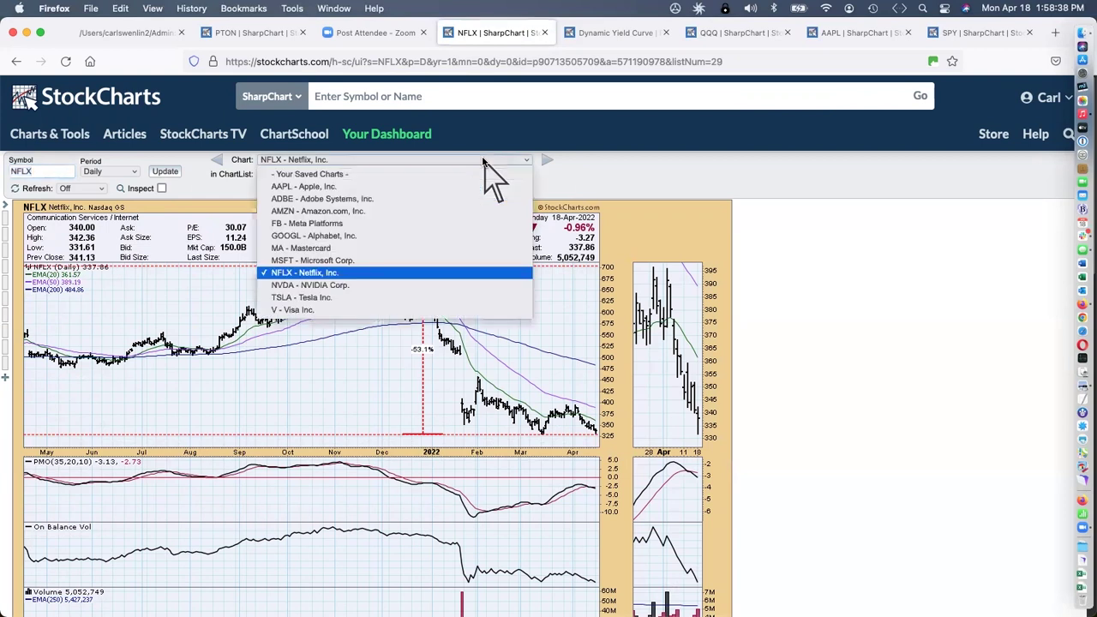
{"action": "left_click", "coordinate": [464, 285]}
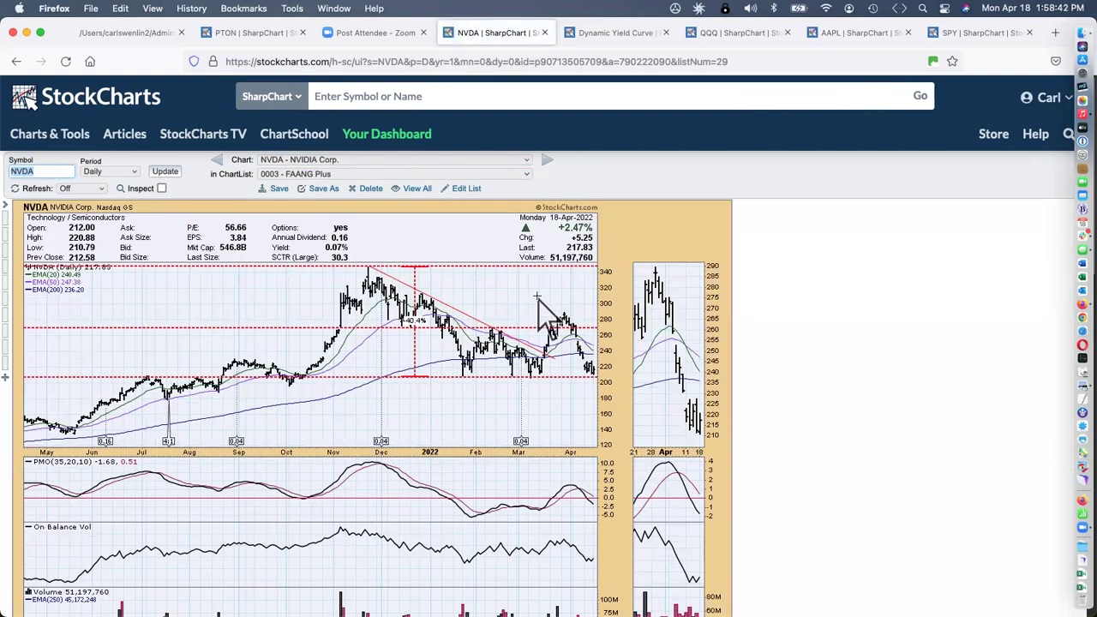
{"action": "scroll", "coordinate": [536, 299], "scroll_direction": "down", "scroll_amount": 3}
{"action": "scroll", "coordinate": [538, 295], "scroll_direction": "down", "scroll_amount": 1}
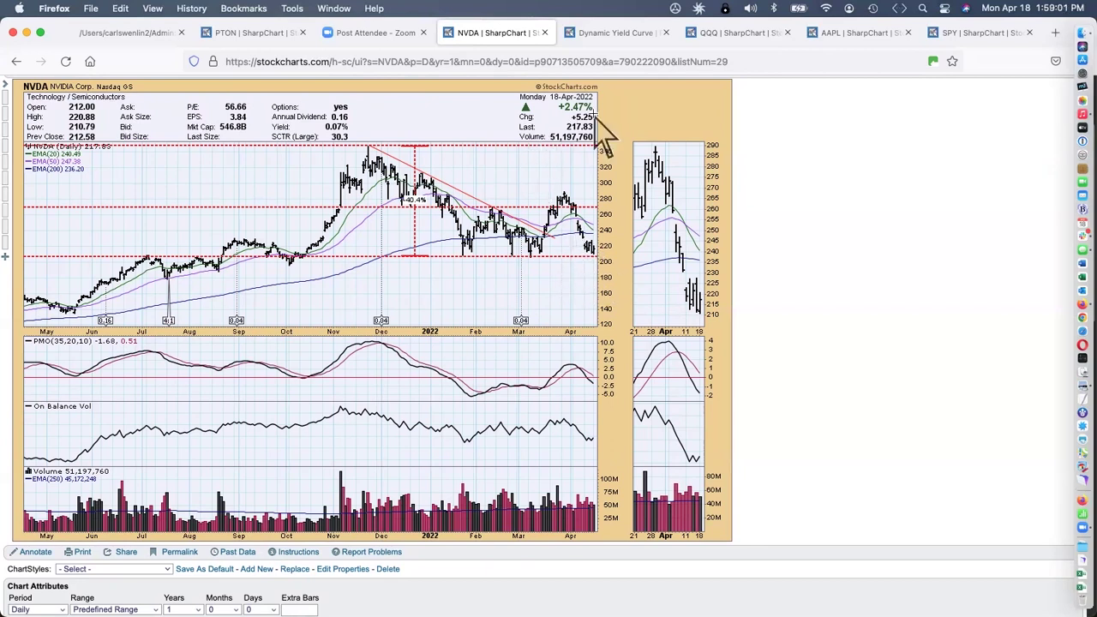
{"action": "scroll", "coordinate": [605, 130], "scroll_direction": "up", "scroll_amount": 1}
{"action": "scroll", "coordinate": [605, 133], "scroll_direction": "up", "scroll_amount": 1}
- In the second AAPL chart page, load the ChartList 0001 - 11 SPX Sectors and examine the Communication Services XLC chart
{"action": "left_click", "coordinate": [738, 32]}
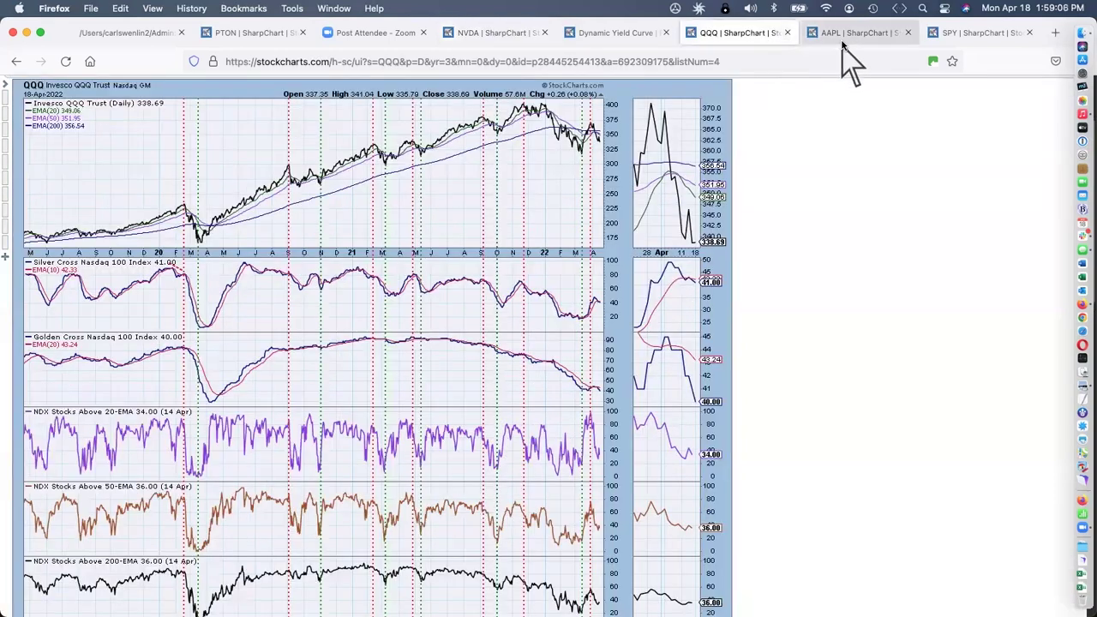
{"action": "left_click", "coordinate": [870, 35]}
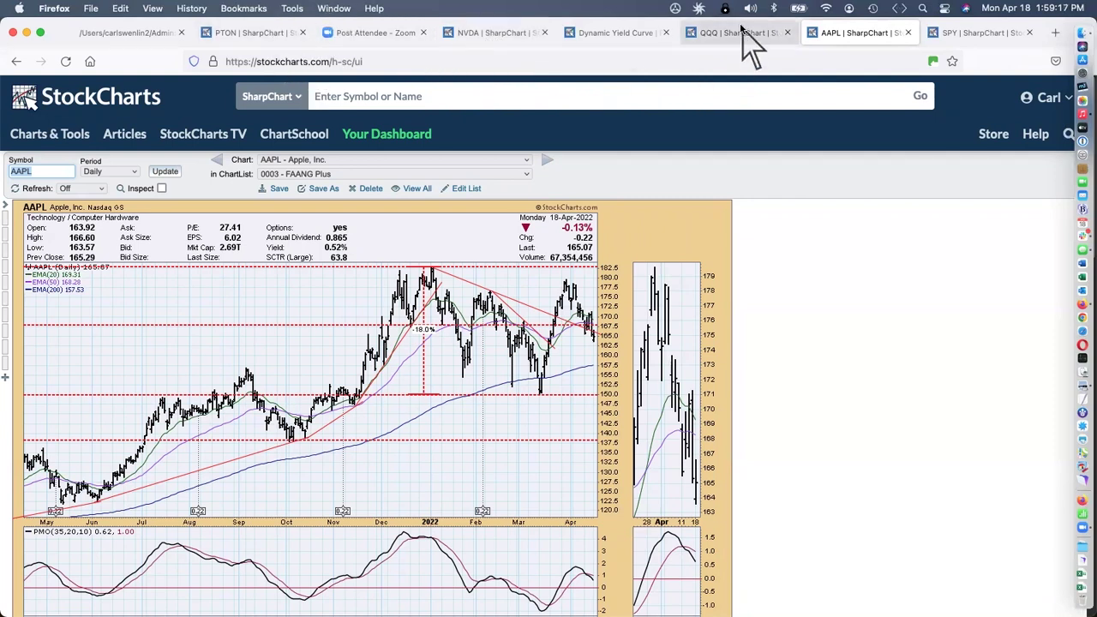
{"action": "left_click", "coordinate": [391, 173]}
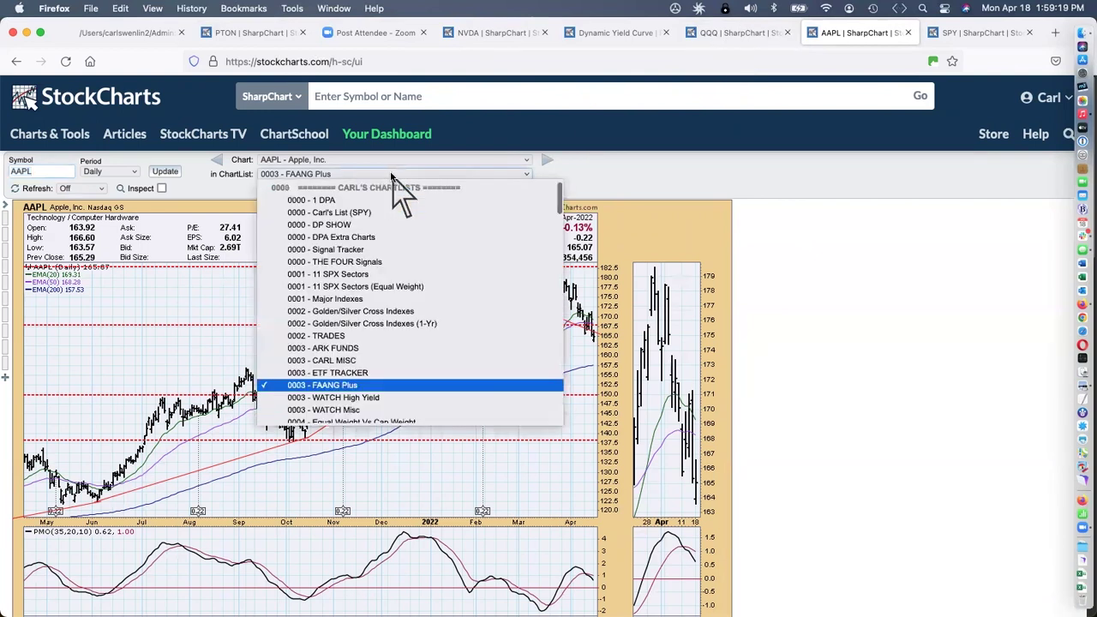
{"action": "left_click", "coordinate": [377, 274]}
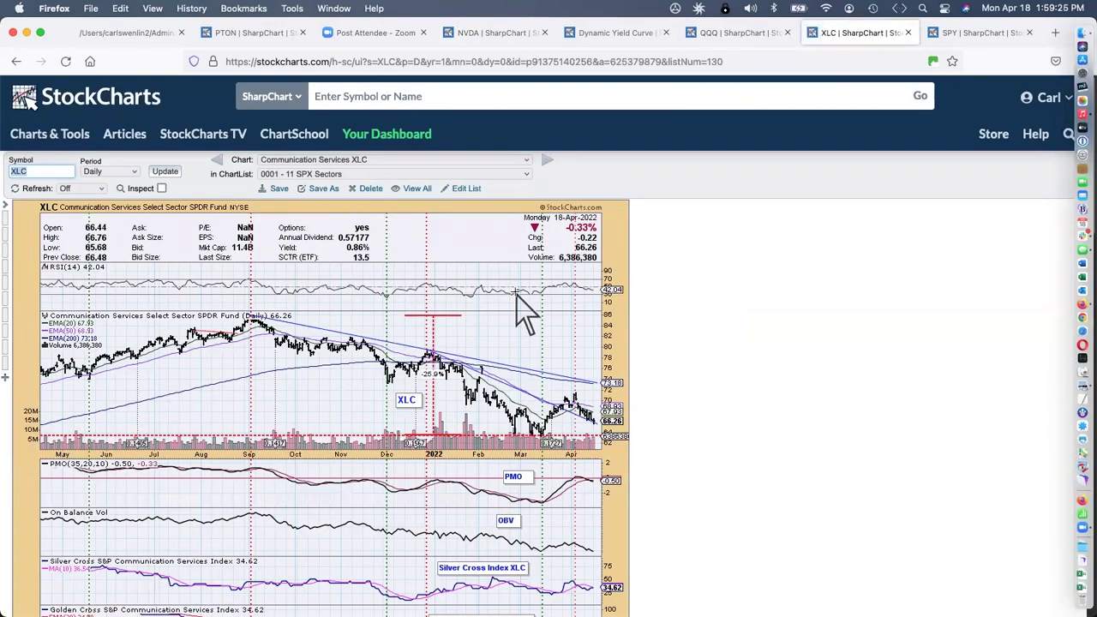
{"action": "scroll", "coordinate": [521, 306], "scroll_direction": "down", "scroll_amount": 3}
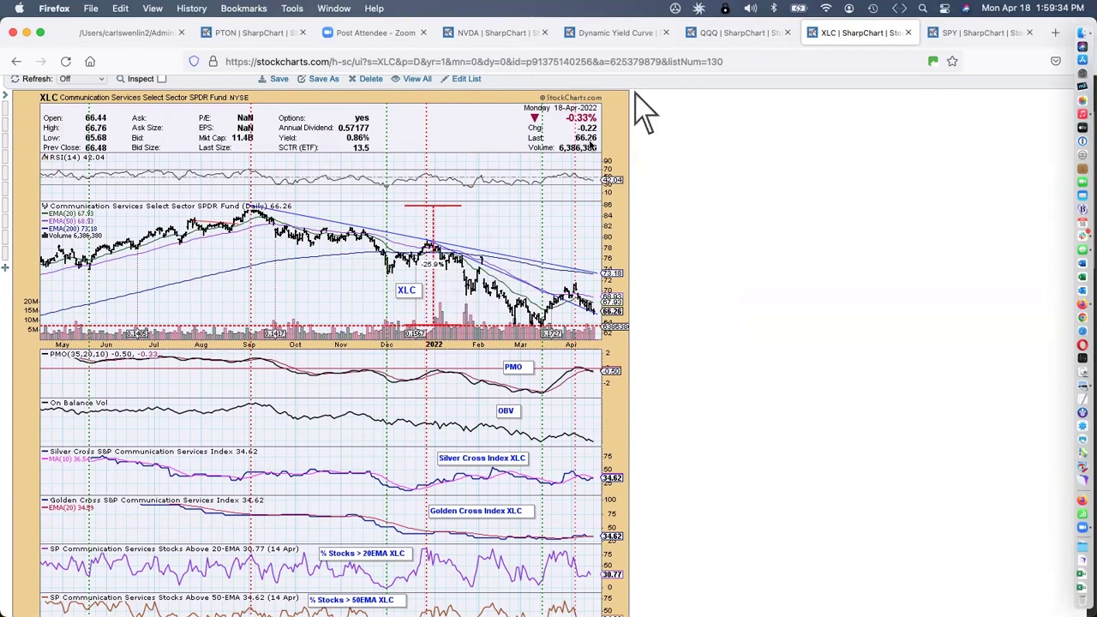
{"action": "scroll", "coordinate": [632, 122], "scroll_direction": "up", "scroll_amount": 1}
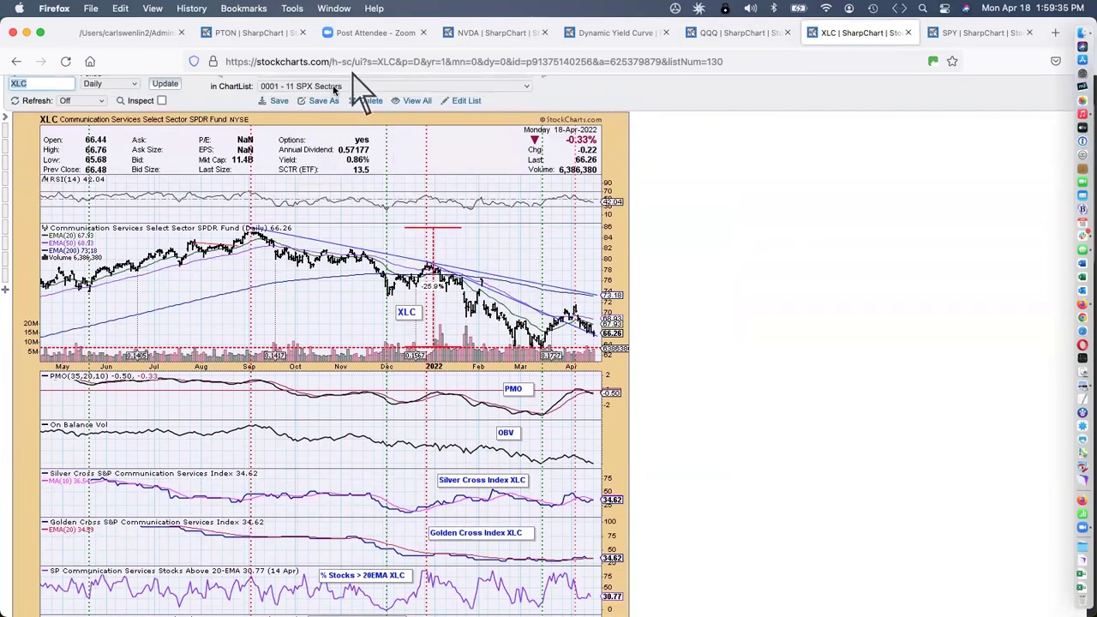
- View the Consumer Discretionary XLY and Technology XLK charts in the 11 SPX Sectors list
{"action": "left_click", "coordinate": [336, 88]}
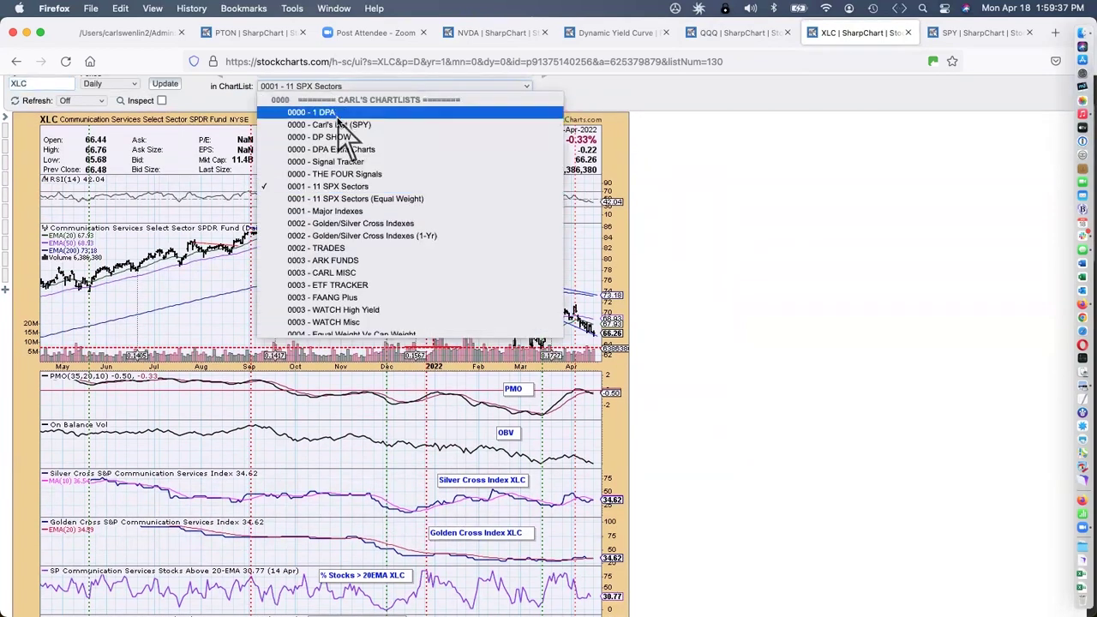
{"action": "left_click", "coordinate": [600, 107]}
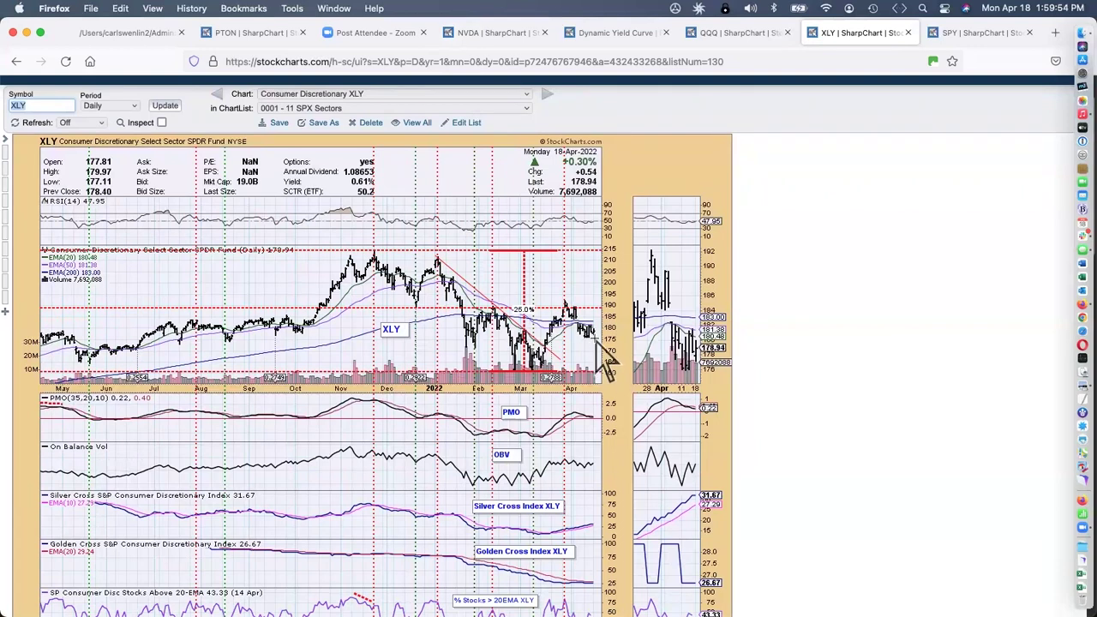
{"action": "left_click", "coordinate": [500, 96]}
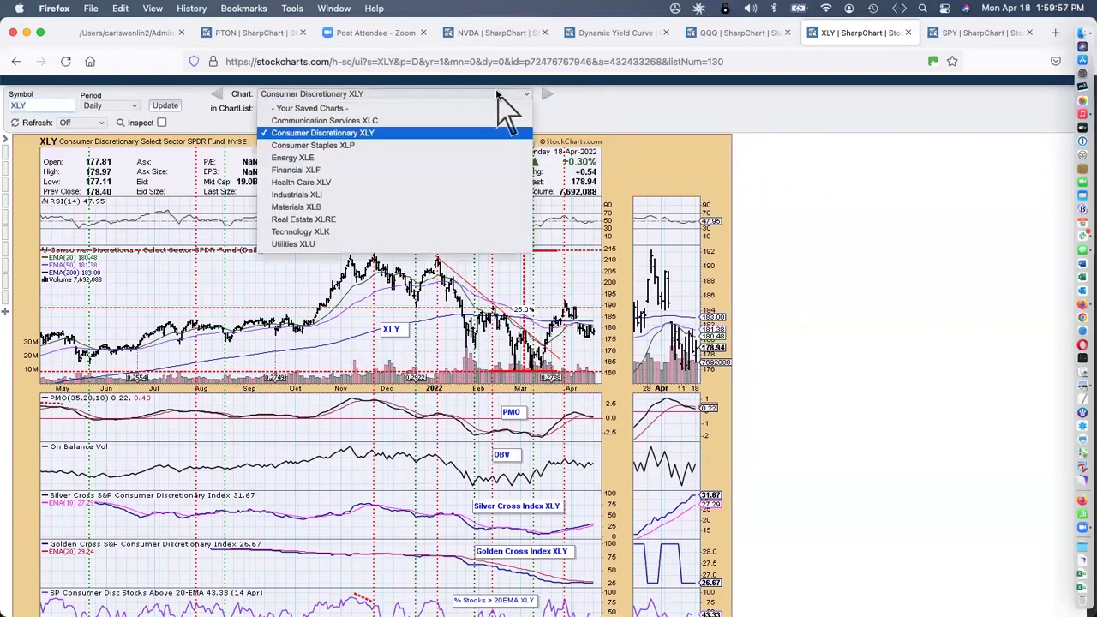
{"action": "left_click", "coordinate": [469, 231]}
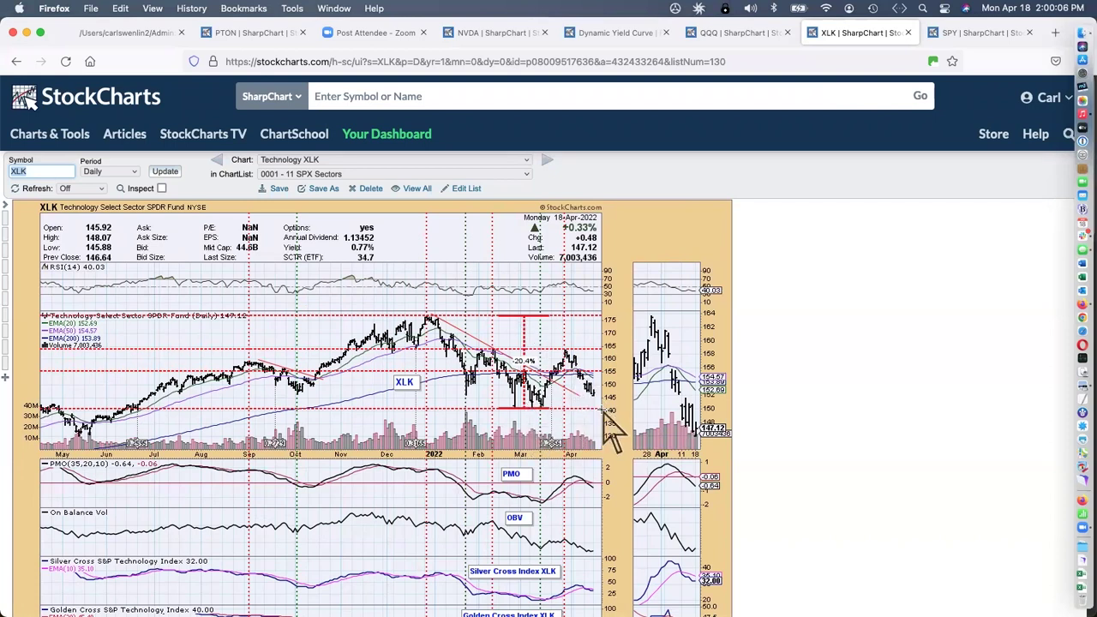
- Examine the XLK chart's PMO, On Balance Volume, Silver Cross, Golden Cross and stocks-above-EMA panels
{"action": "scroll", "coordinate": [668, 376], "scroll_direction": "down", "scroll_amount": 1}
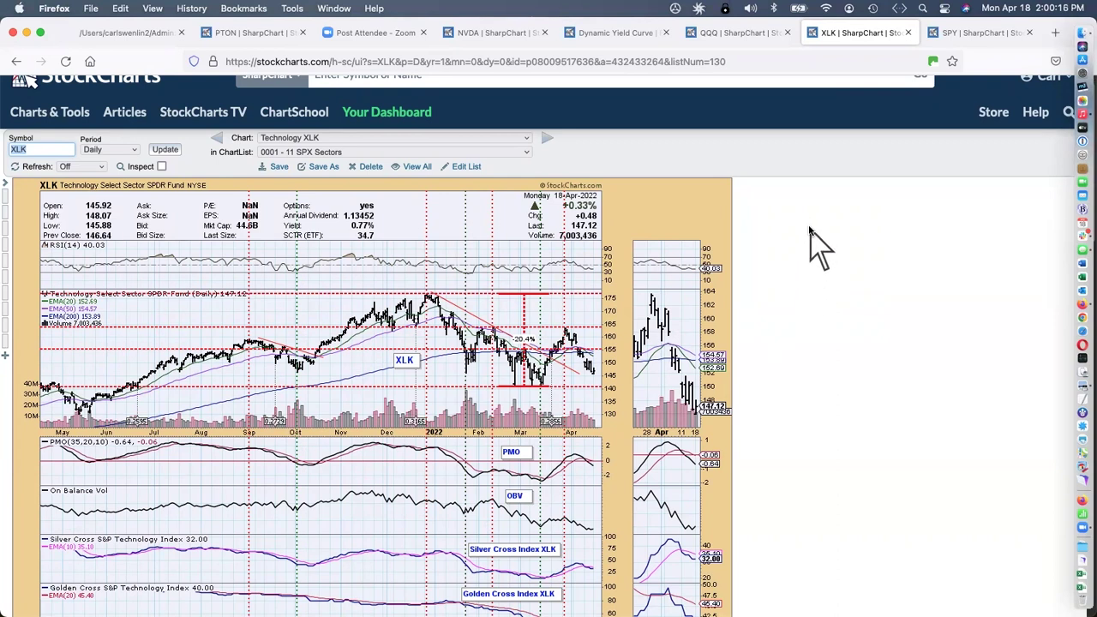
{"action": "scroll", "coordinate": [810, 229], "scroll_direction": "down", "scroll_amount": 2}
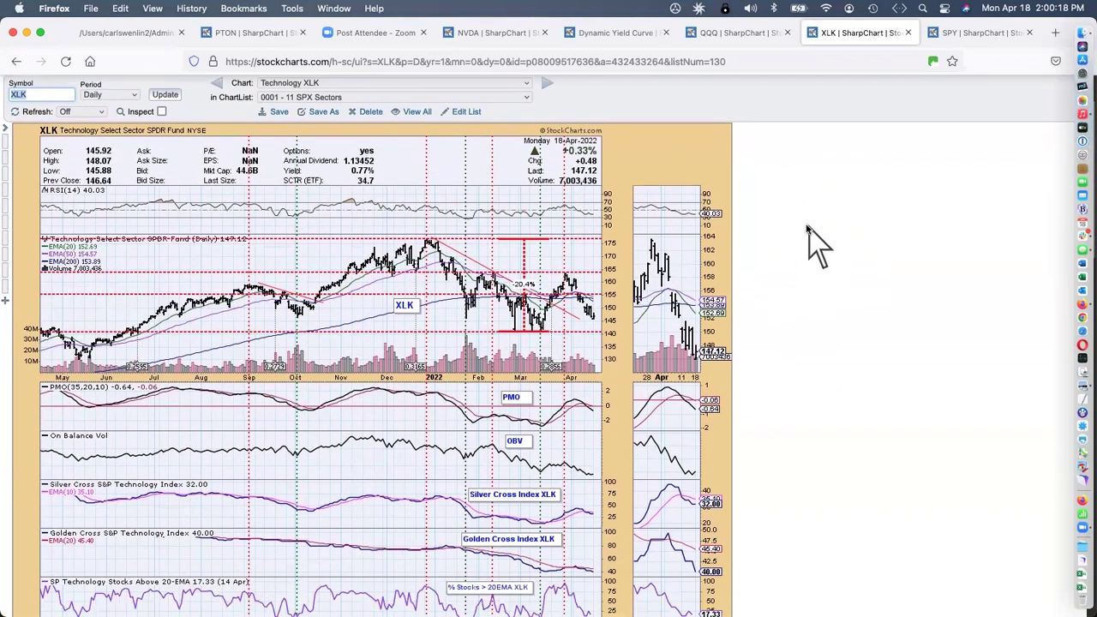
{"action": "scroll", "coordinate": [810, 230], "scroll_direction": "down", "scroll_amount": 2}
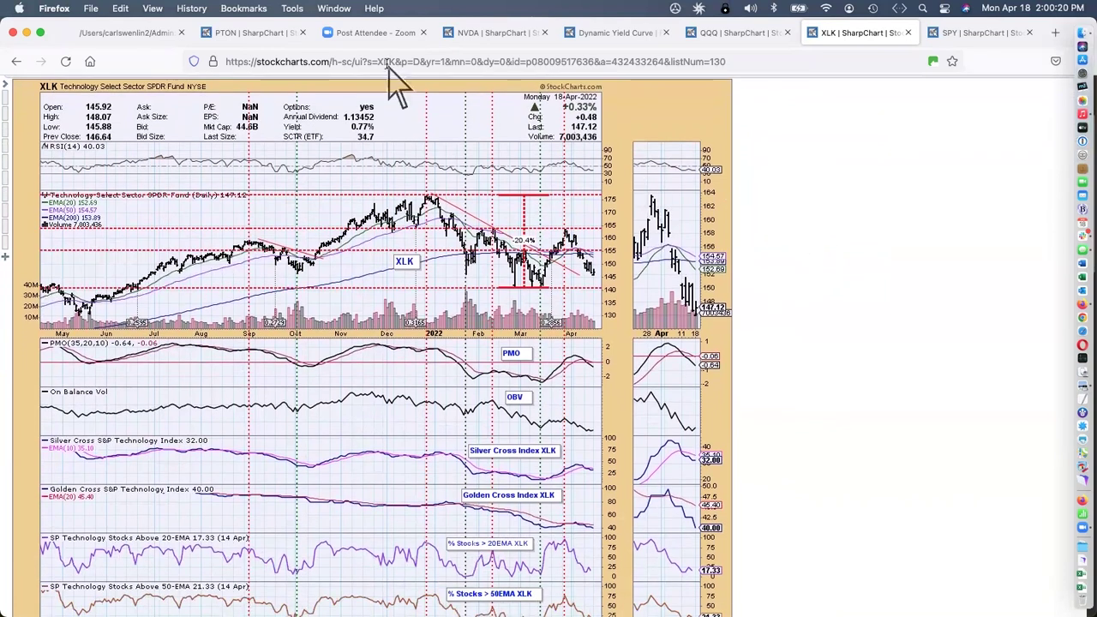
- Switch to the weekly Peloton (PTON) chart page and examine its price and PMO panels
{"action": "left_click", "coordinate": [249, 34]}
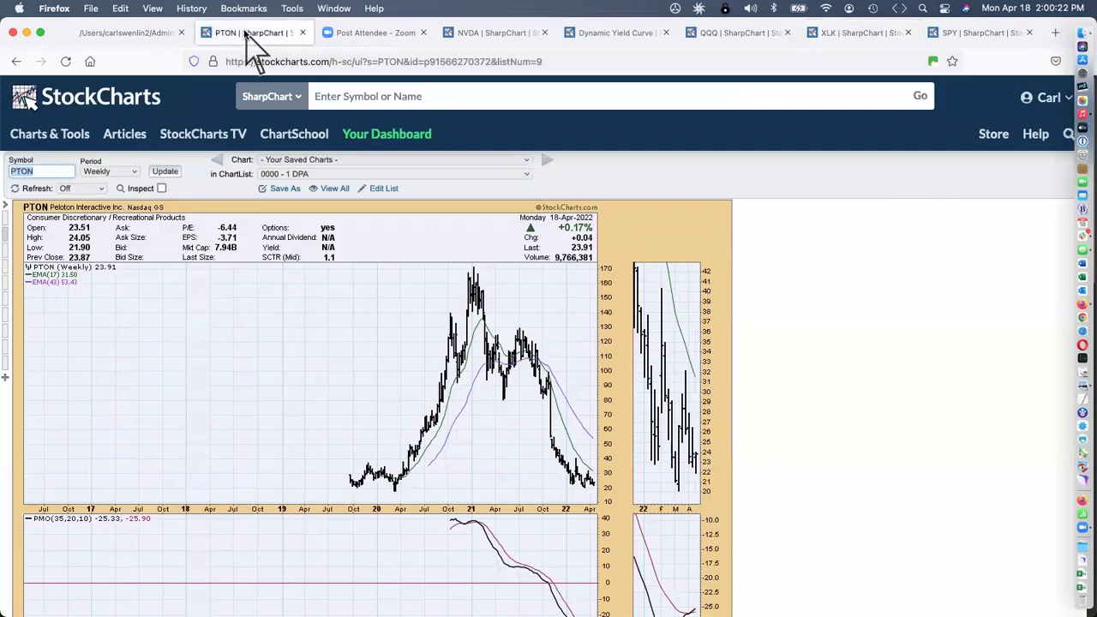
{"action": "scroll", "coordinate": [439, 359], "scroll_direction": "down", "scroll_amount": 3}
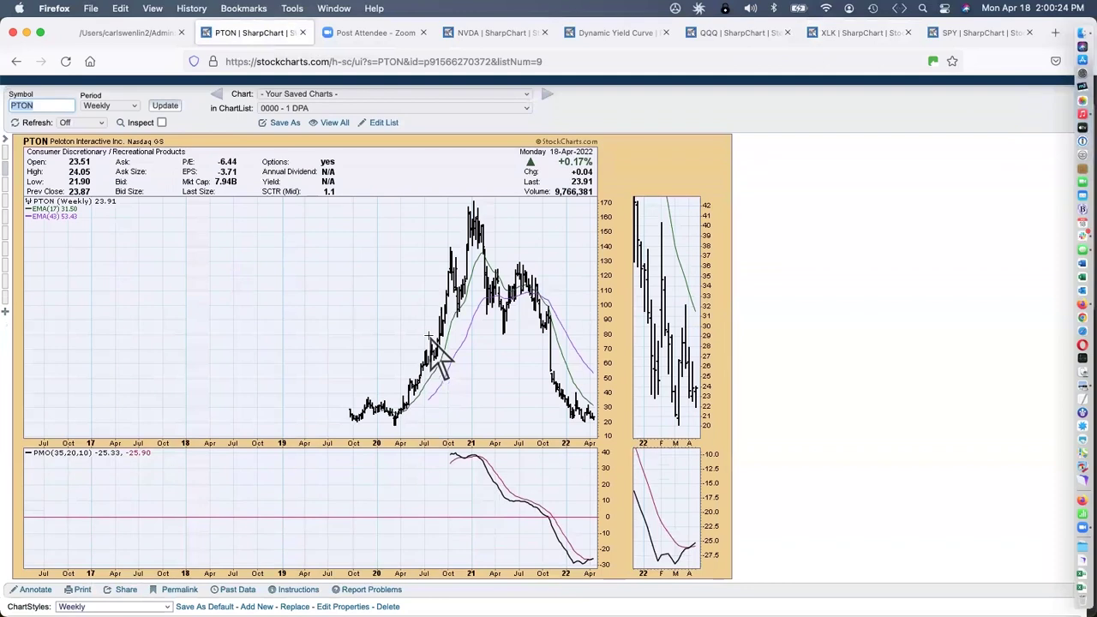
{"action": "scroll", "coordinate": [438, 359], "scroll_direction": "down", "scroll_amount": 2}
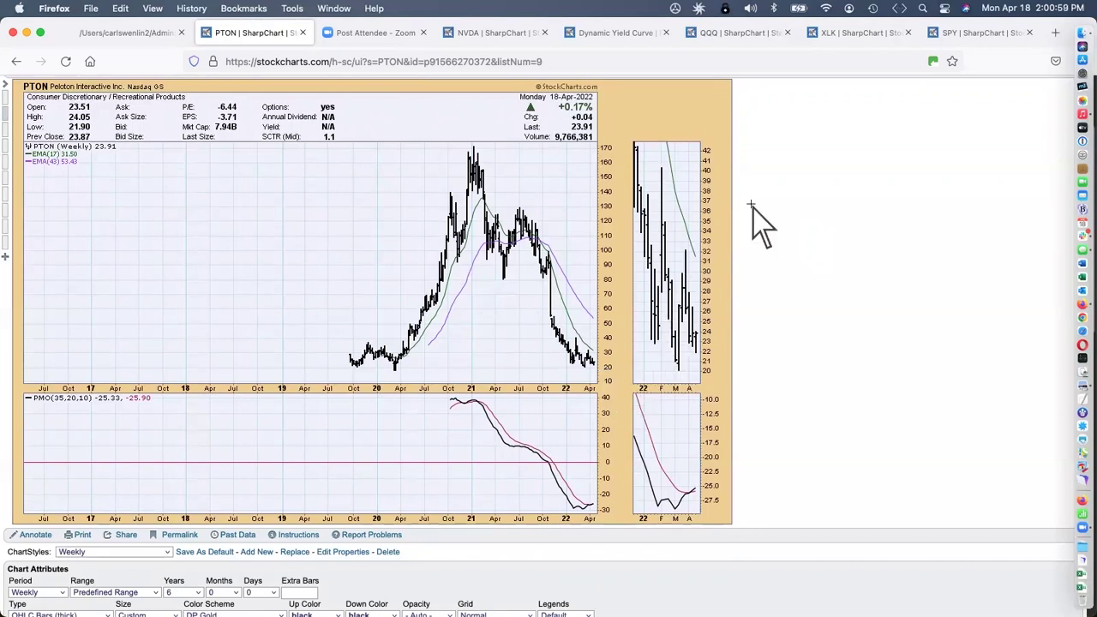
- Switch to the SPY 100 - 5-mo Candle chart page and examine its price, PMO, OBV, volume and VIX panels
{"action": "left_click", "coordinate": [969, 34]}
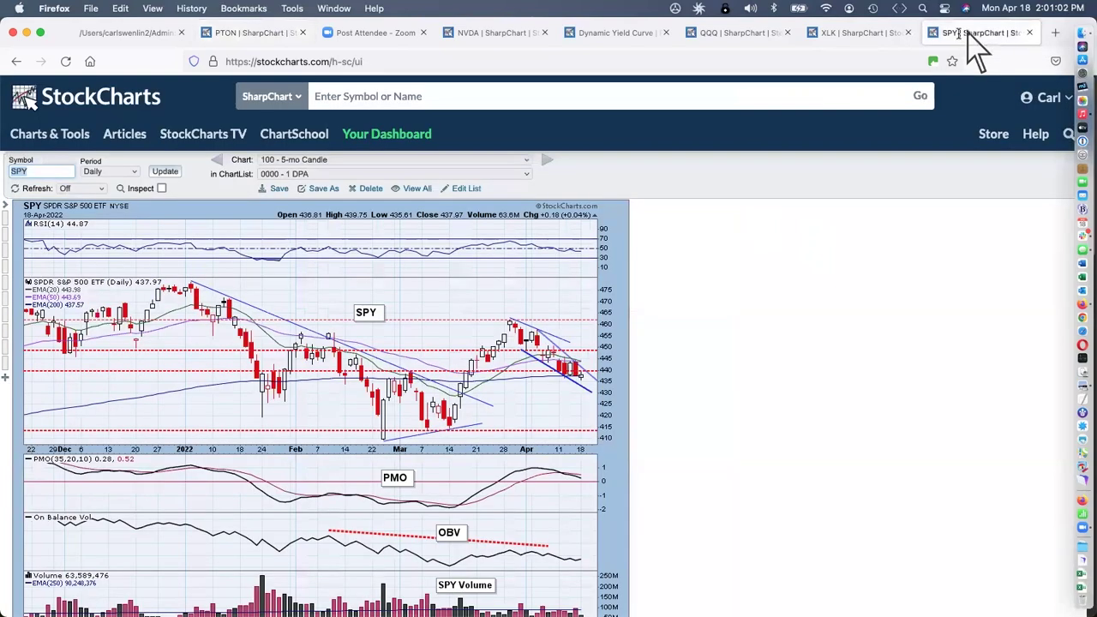
{"action": "scroll", "coordinate": [767, 313], "scroll_direction": "down", "scroll_amount": 2}
{"action": "scroll", "coordinate": [767, 313], "scroll_direction": "down", "scroll_amount": 2}
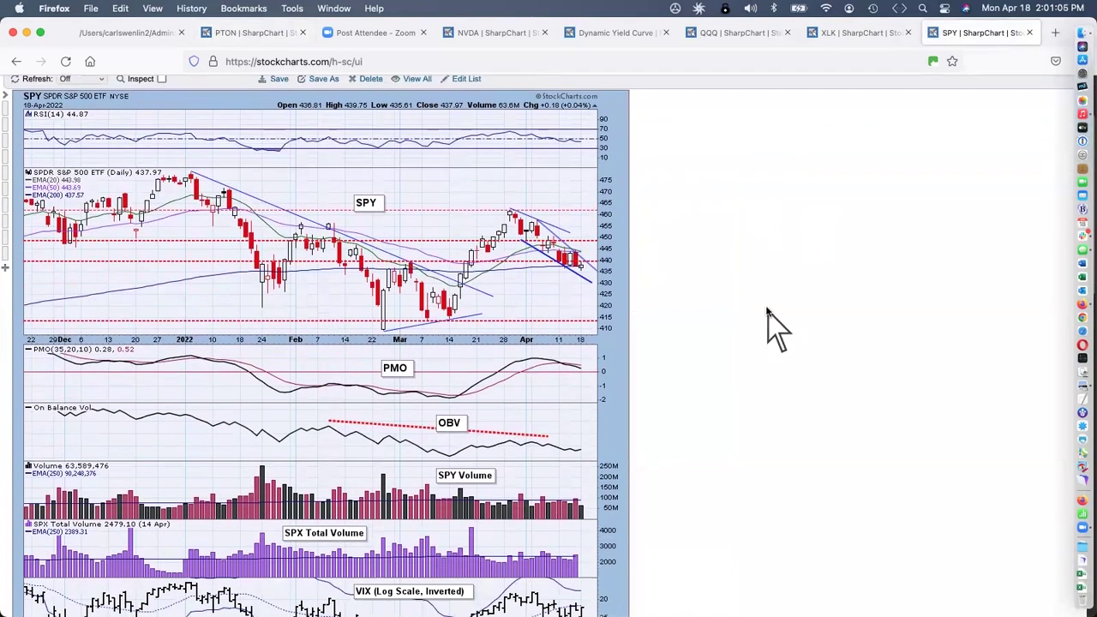
{"action": "scroll", "coordinate": [767, 313], "scroll_direction": "down", "scroll_amount": 1}
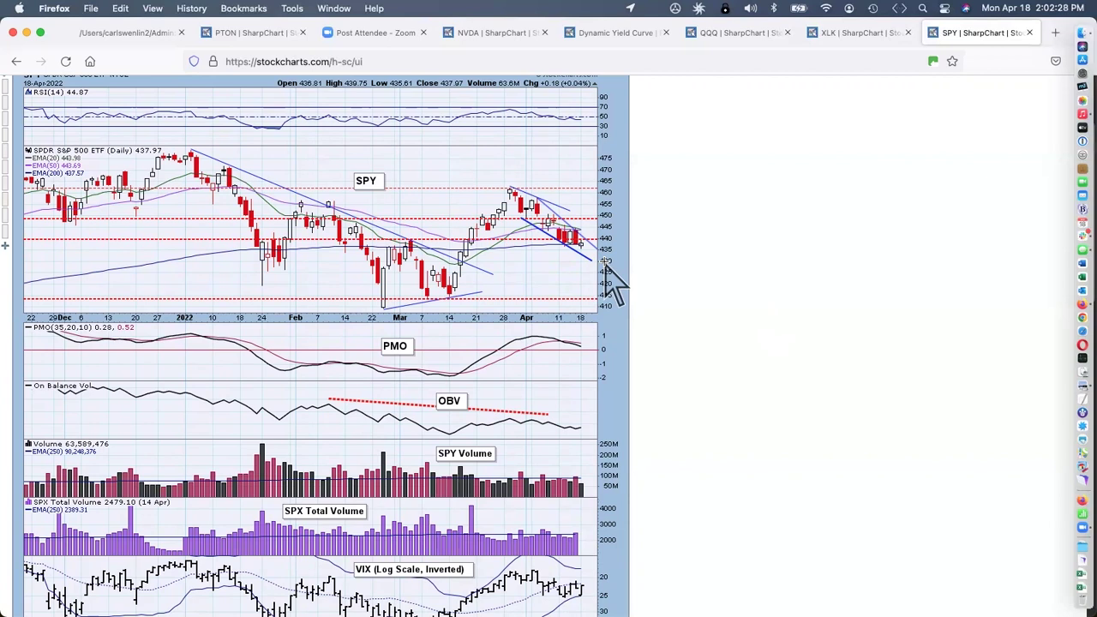
{"action": "scroll", "coordinate": [610, 282], "scroll_direction": "up", "scroll_amount": 1}
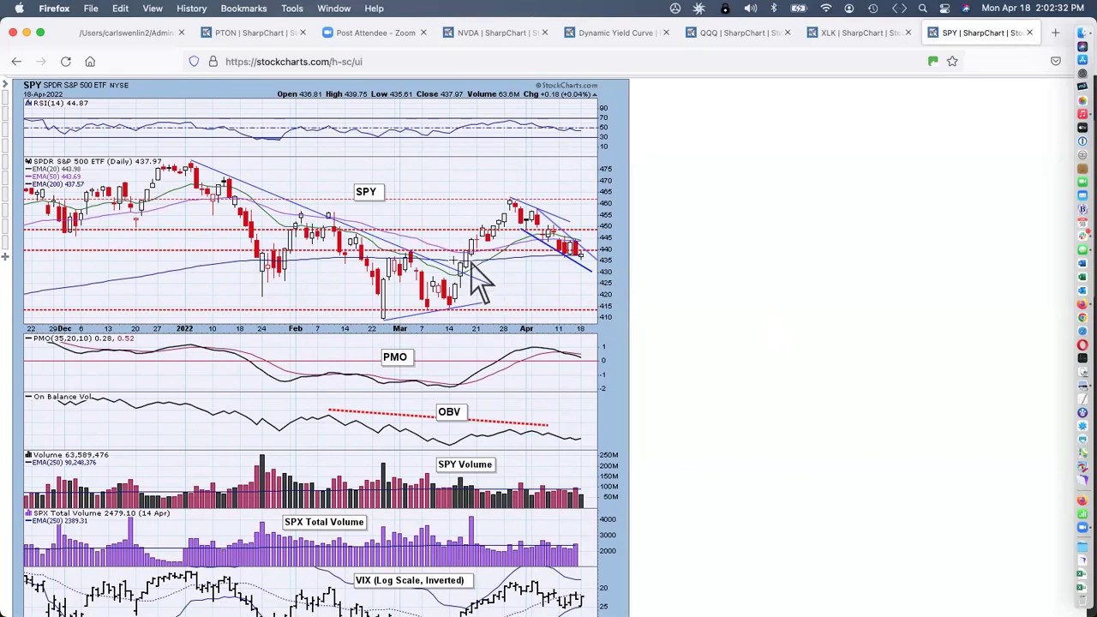
- Load the 102 - 1-Year Daily chart and examine its SPY price, volume, VIX and Stochastics panels
{"action": "scroll", "coordinate": [526, 242], "scroll_direction": "up", "scroll_amount": 4}
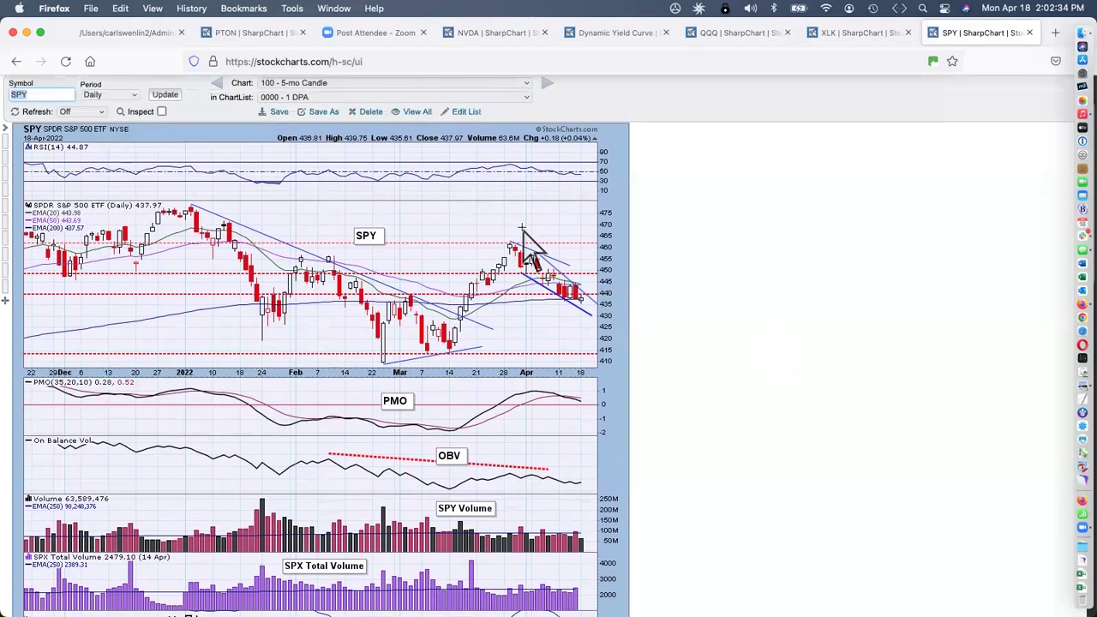
{"action": "scroll", "coordinate": [523, 240], "scroll_direction": "up", "scroll_amount": 2}
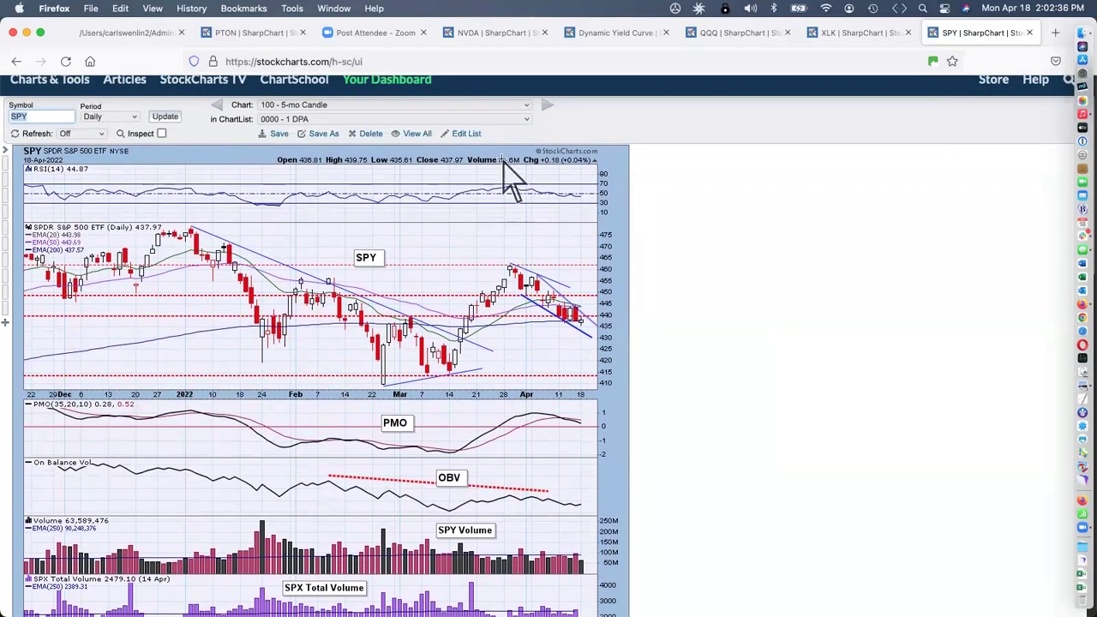
{"action": "left_click", "coordinate": [516, 107]}
{"action": "left_click", "coordinate": [516, 120]}
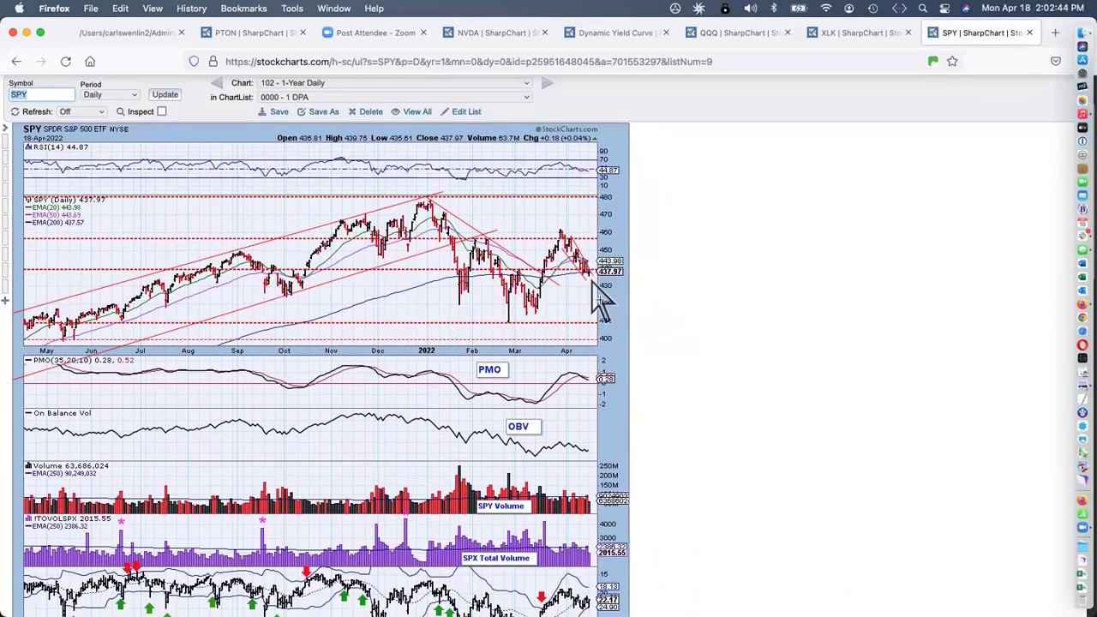
{"action": "scroll", "coordinate": [642, 351], "scroll_direction": "down", "scroll_amount": 2}
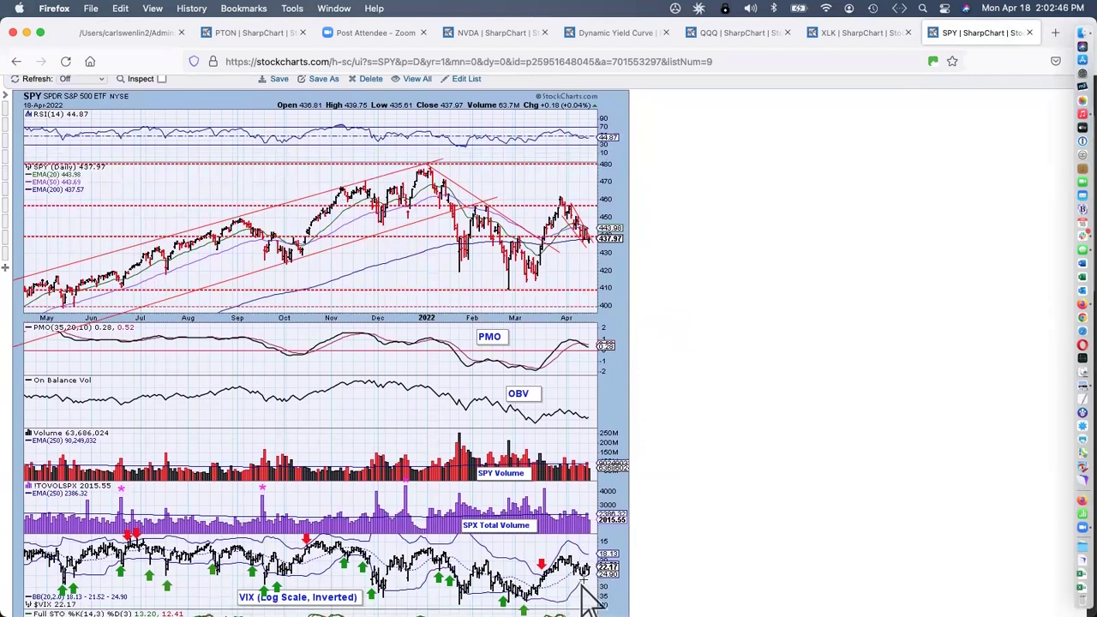
{"action": "scroll", "coordinate": [591, 583], "scroll_direction": "down", "scroll_amount": 2}
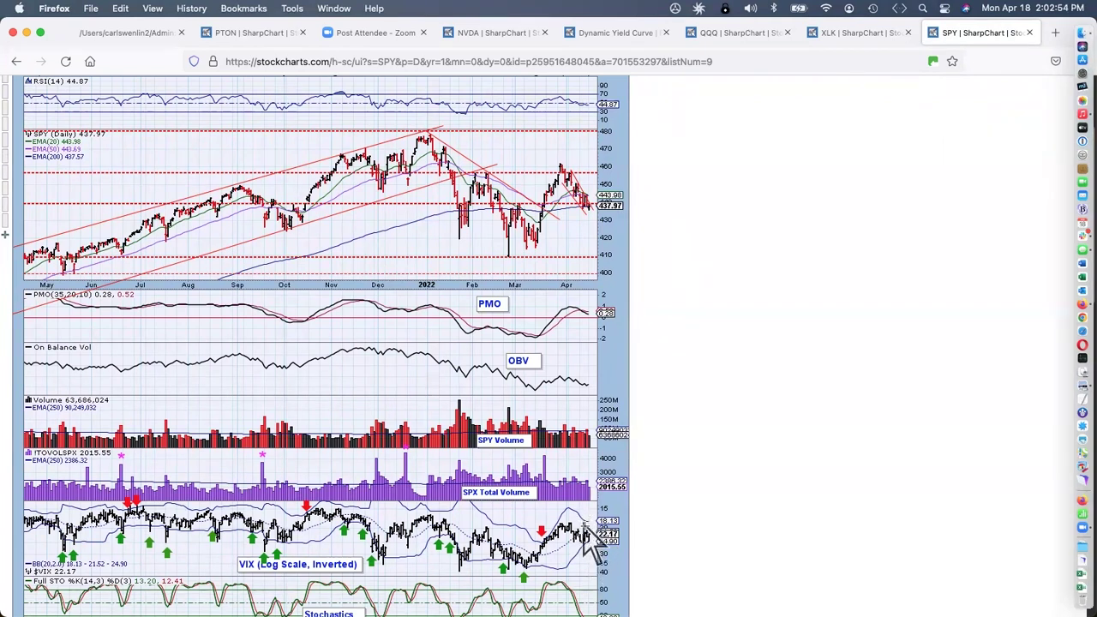
{"action": "scroll", "coordinate": [601, 568], "scroll_direction": "down", "scroll_amount": 2}
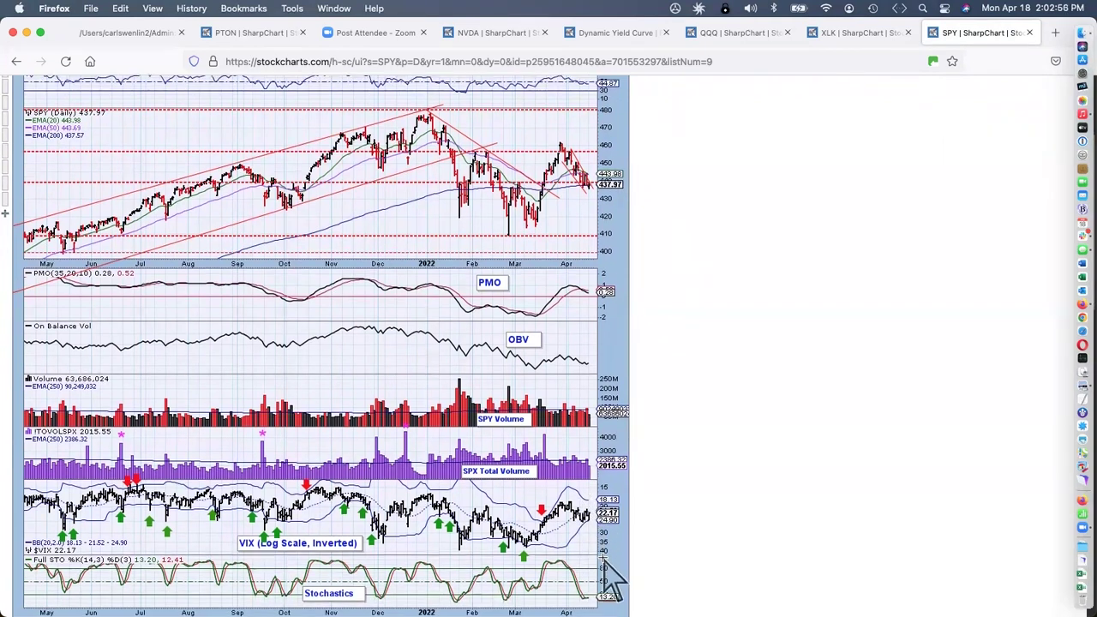
- Load the 102 - AD Lines SPX chart and examine the SPX Advance-Decline Line and Advance-Decline Volume Line
{"action": "scroll", "coordinate": [681, 367], "scroll_direction": "up", "scroll_amount": 5}
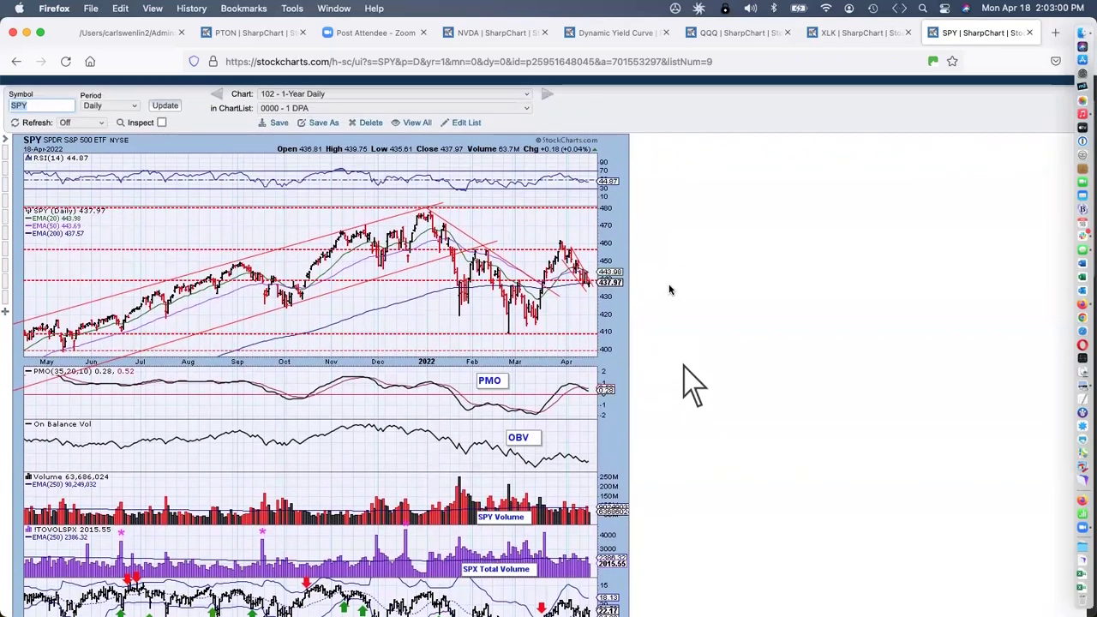
{"action": "left_click", "coordinate": [519, 96]}
{"action": "left_click", "coordinate": [523, 195]}
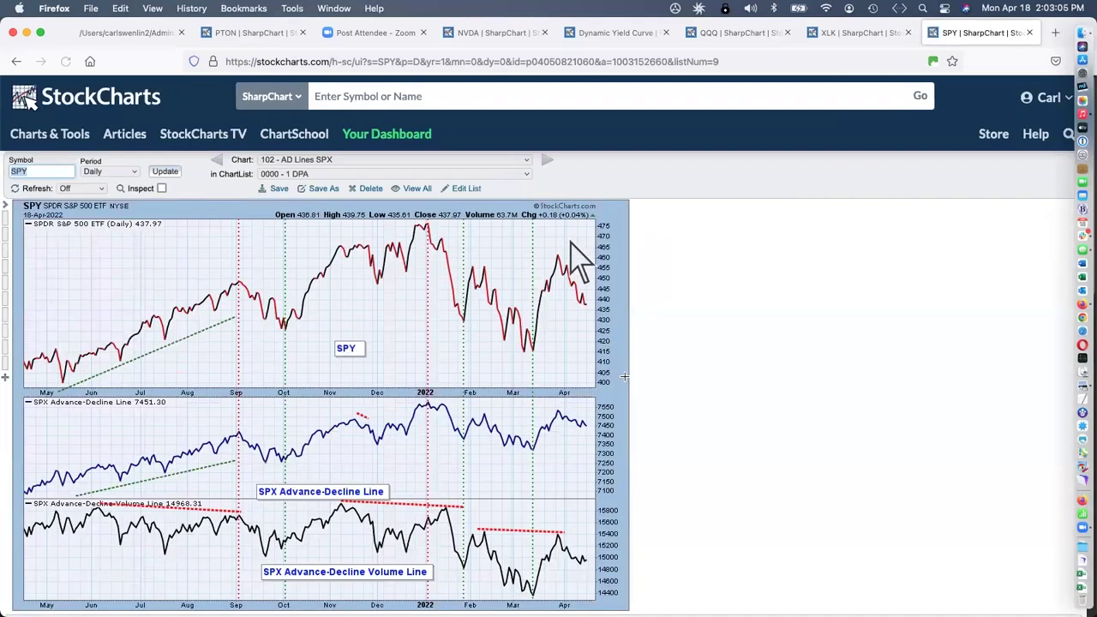
{"action": "scroll", "coordinate": [634, 394], "scroll_direction": "down", "scroll_amount": 2}
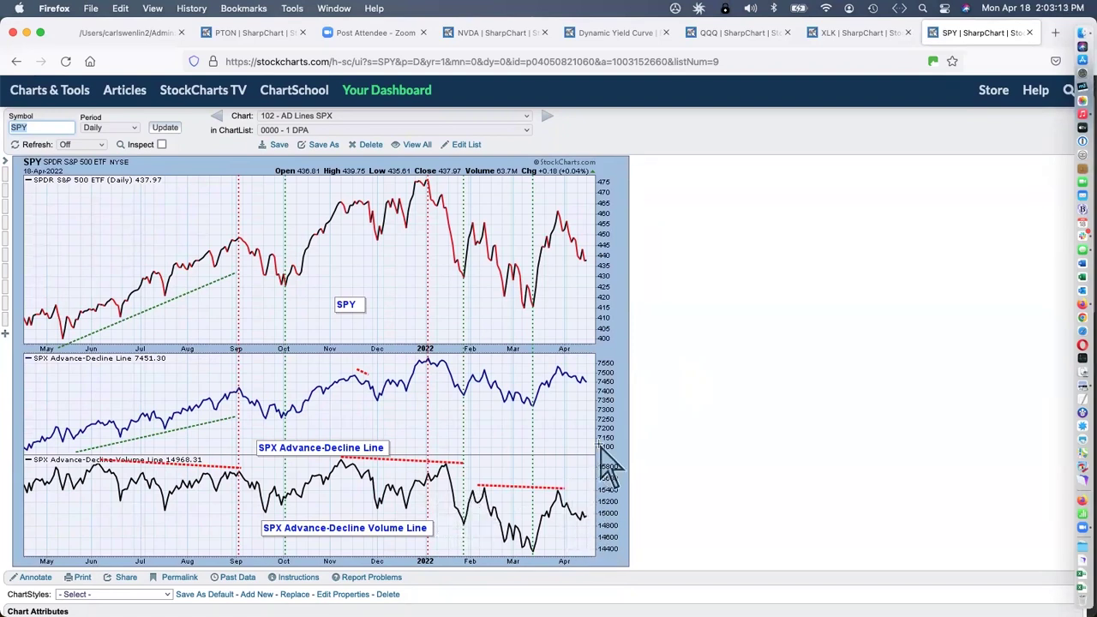
- Load the 102 - NHNL SPX chart and examine SPX New Highs, New Lows and the High-Low Differential
{"action": "scroll", "coordinate": [696, 399], "scroll_direction": "up", "scroll_amount": 1}
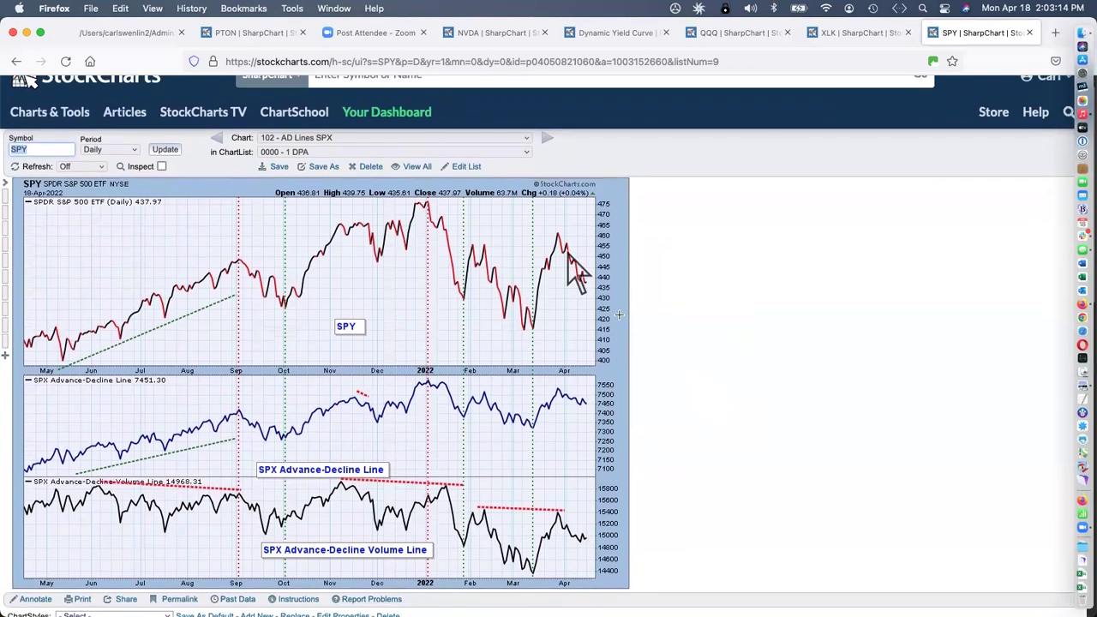
{"action": "left_click", "coordinate": [494, 138]}
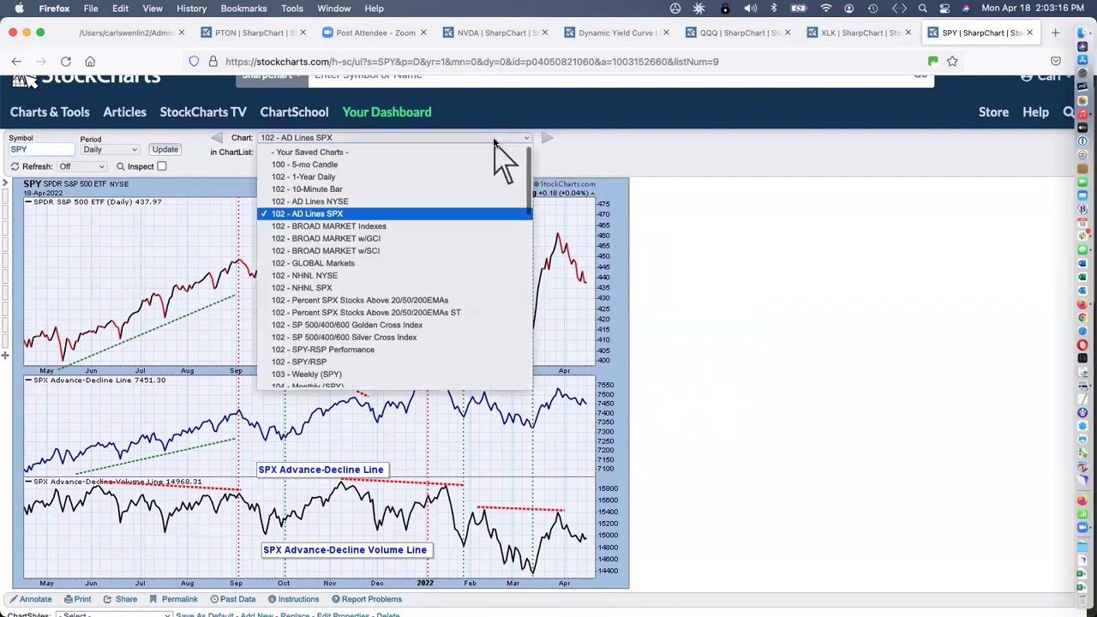
{"action": "left_click", "coordinate": [459, 291]}
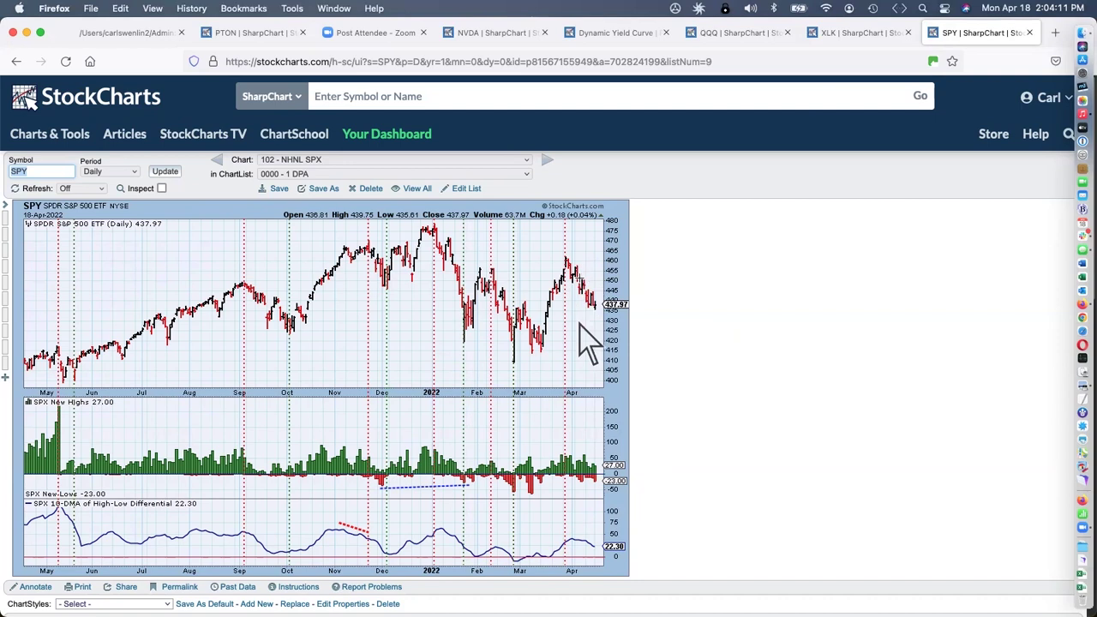
{"action": "scroll", "coordinate": [614, 525], "scroll_direction": "down", "scroll_amount": 1}
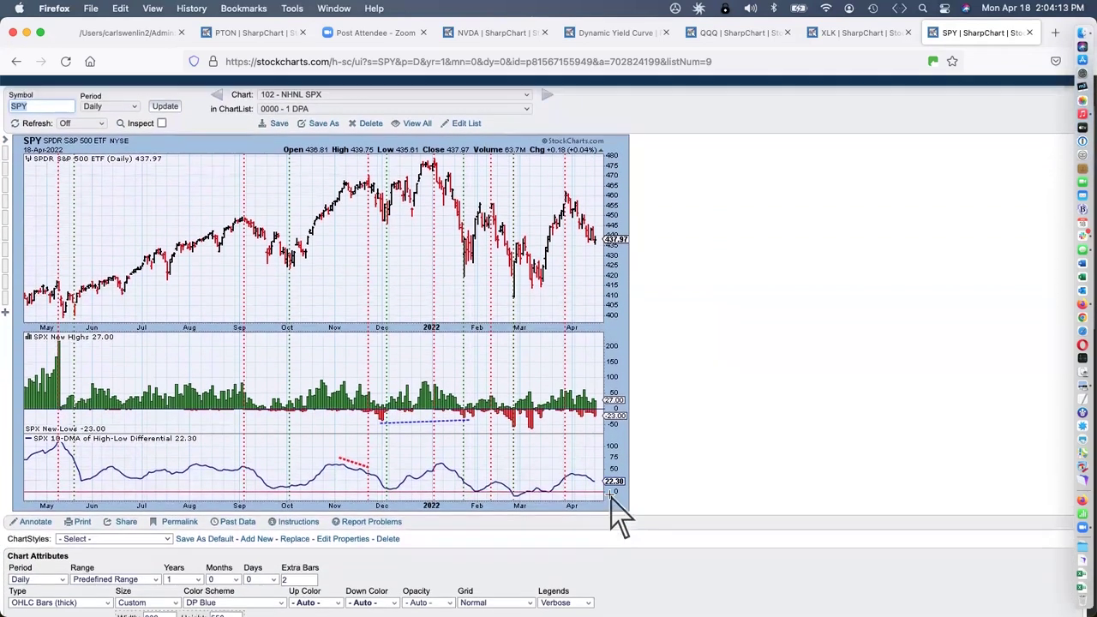
- Load the 110 - ST CLIMAX Assessment chart and examine its Net A-D, VIX, SPX Total Volume and up/down volume ratio panels
{"action": "scroll", "coordinate": [616, 514], "scroll_direction": "up", "scroll_amount": 2}
{"action": "left_click", "coordinate": [451, 149]}
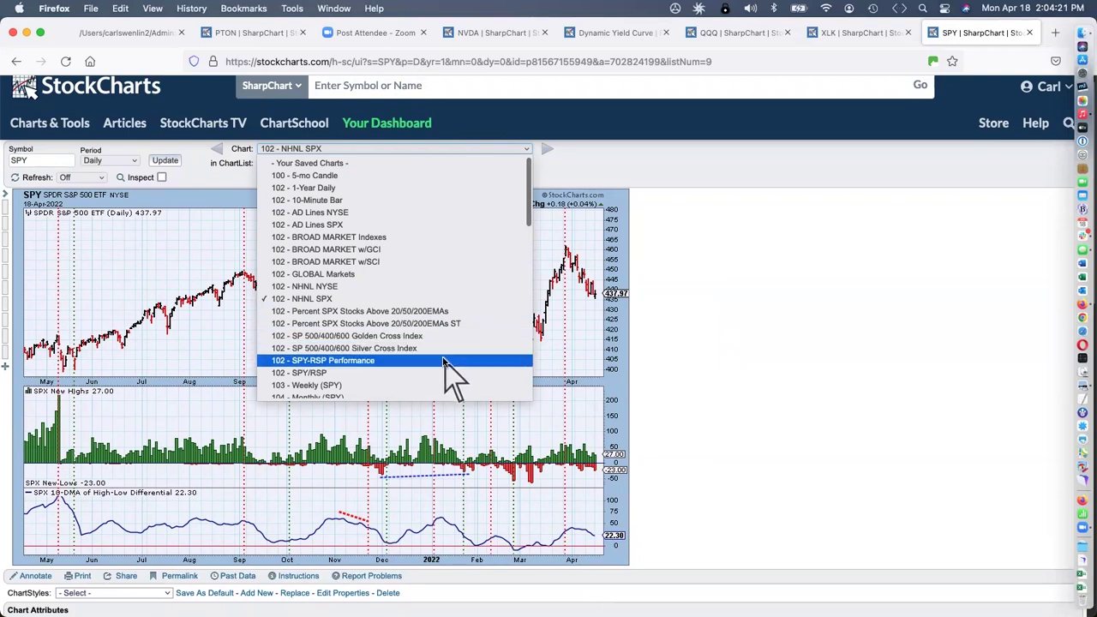
{"action": "scroll", "coordinate": [449, 339], "scroll_direction": "down", "scroll_amount": 3}
{"action": "left_click", "coordinate": [443, 322]}
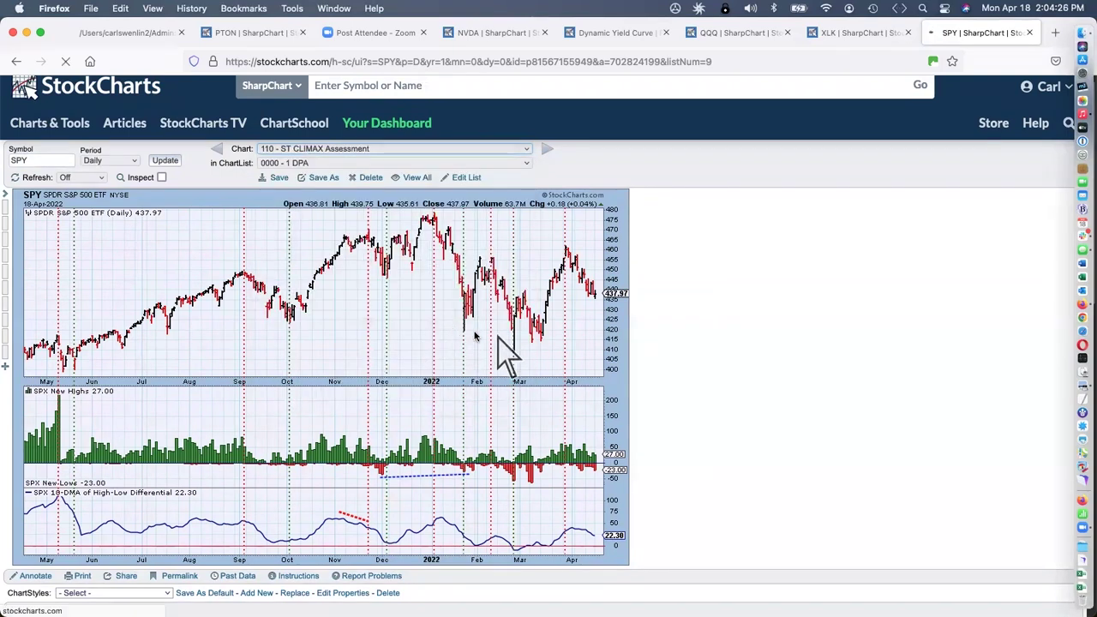
{"action": "scroll", "coordinate": [529, 330], "scroll_direction": "down", "scroll_amount": 3}
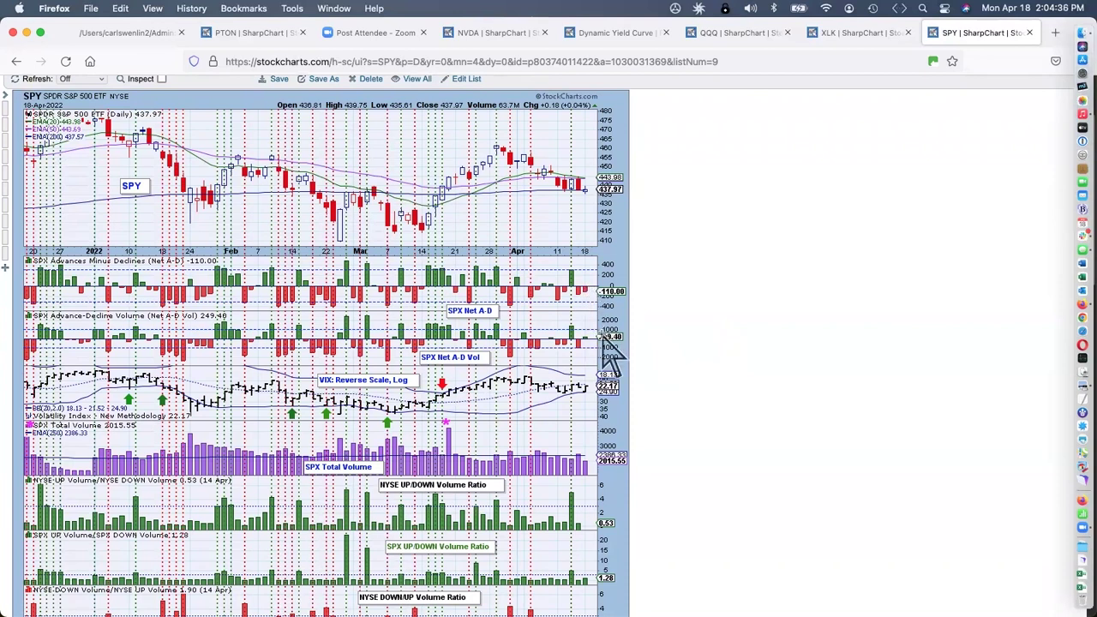
{"action": "scroll", "coordinate": [610, 442], "scroll_direction": "down", "scroll_amount": 2}
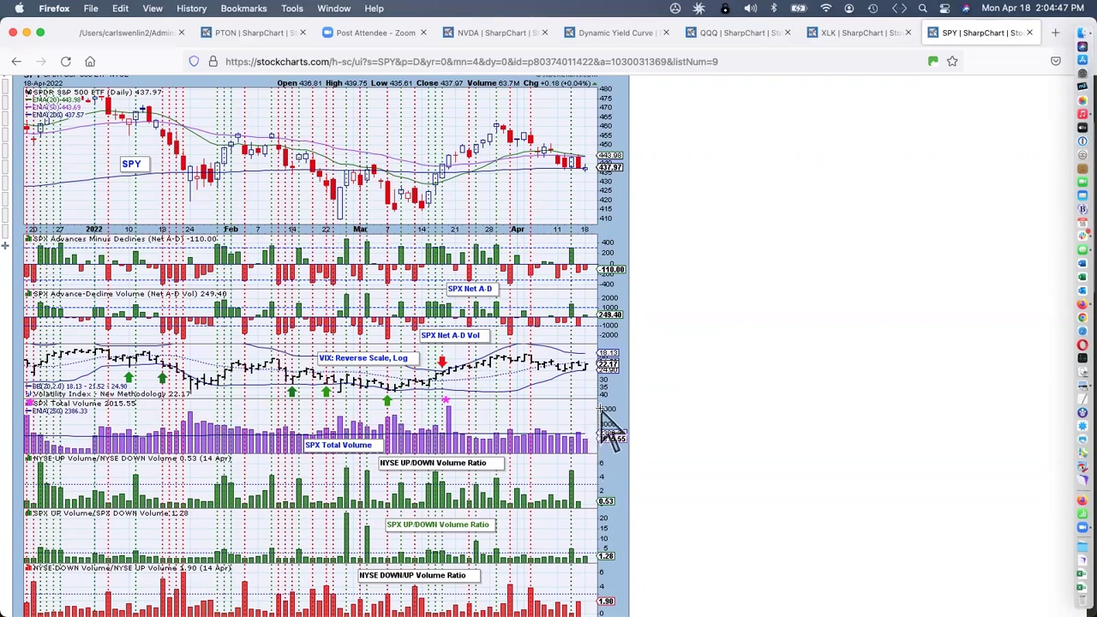
{"action": "scroll", "coordinate": [610, 432], "scroll_direction": "down", "scroll_amount": 1}
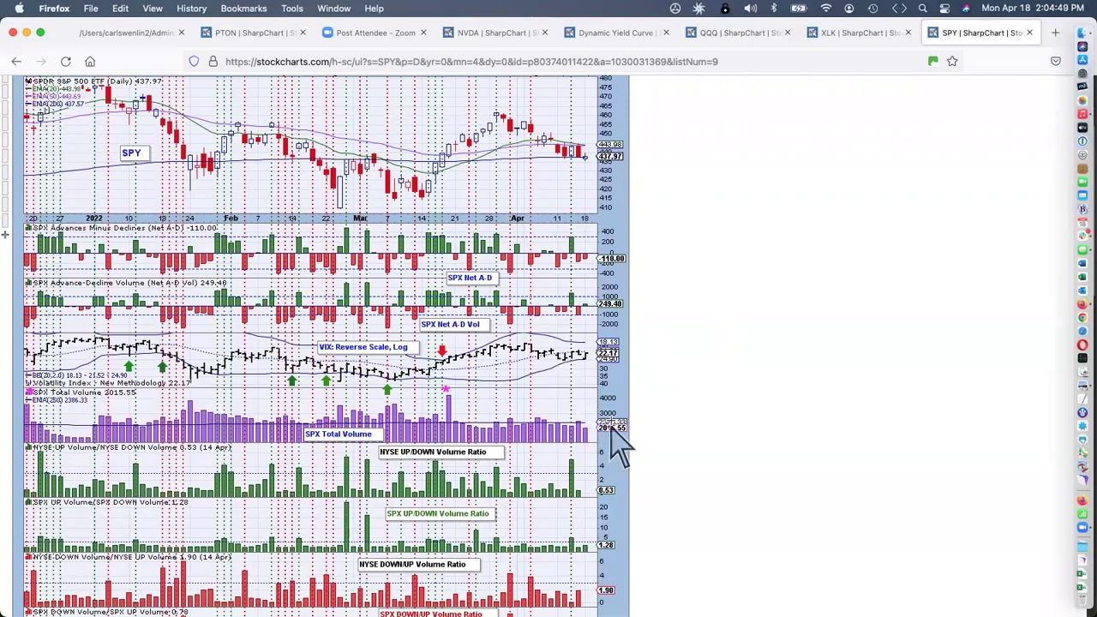
- Load the 112 - Short-Term Indicators chart and examine its STO-B, STO-V, stocks above 20EMA and PMOs Rising panels
{"action": "scroll", "coordinate": [615, 433], "scroll_direction": "up", "scroll_amount": 2}
{"action": "scroll", "coordinate": [537, 133], "scroll_direction": "up", "scroll_amount": 2}
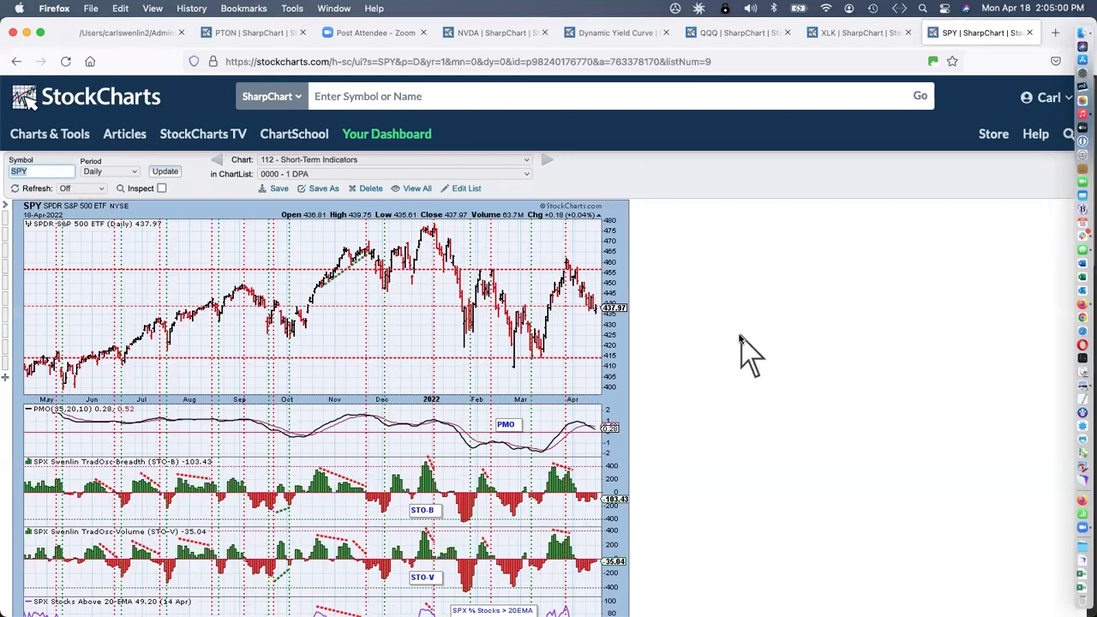
{"action": "scroll", "coordinate": [742, 343], "scroll_direction": "down", "scroll_amount": 5}
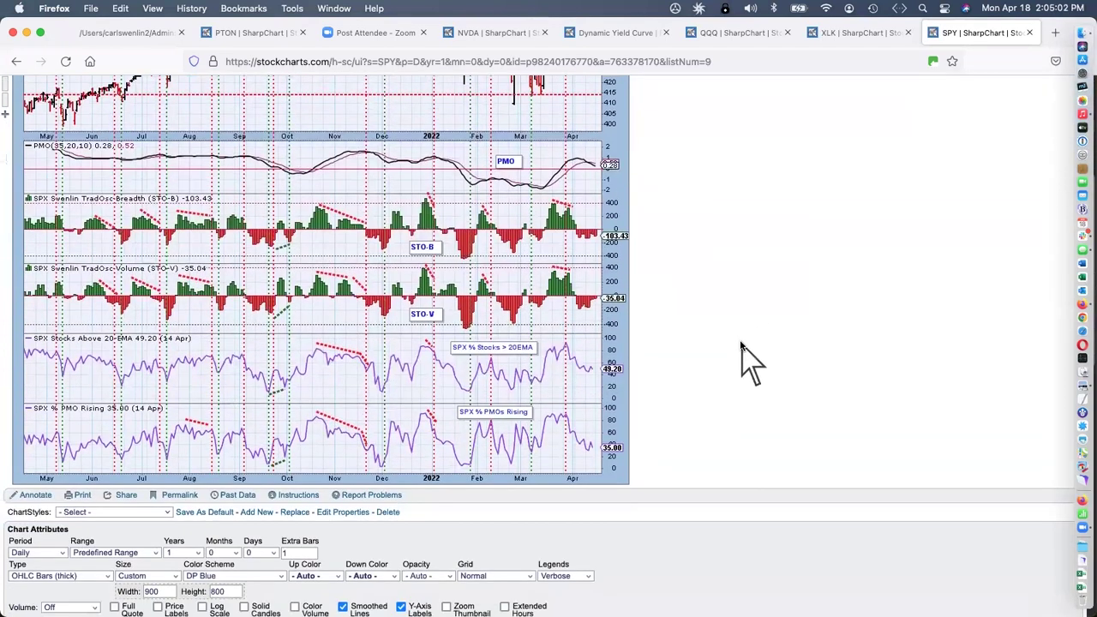
{"action": "scroll", "coordinate": [743, 343], "scroll_direction": "up", "scroll_amount": 1}
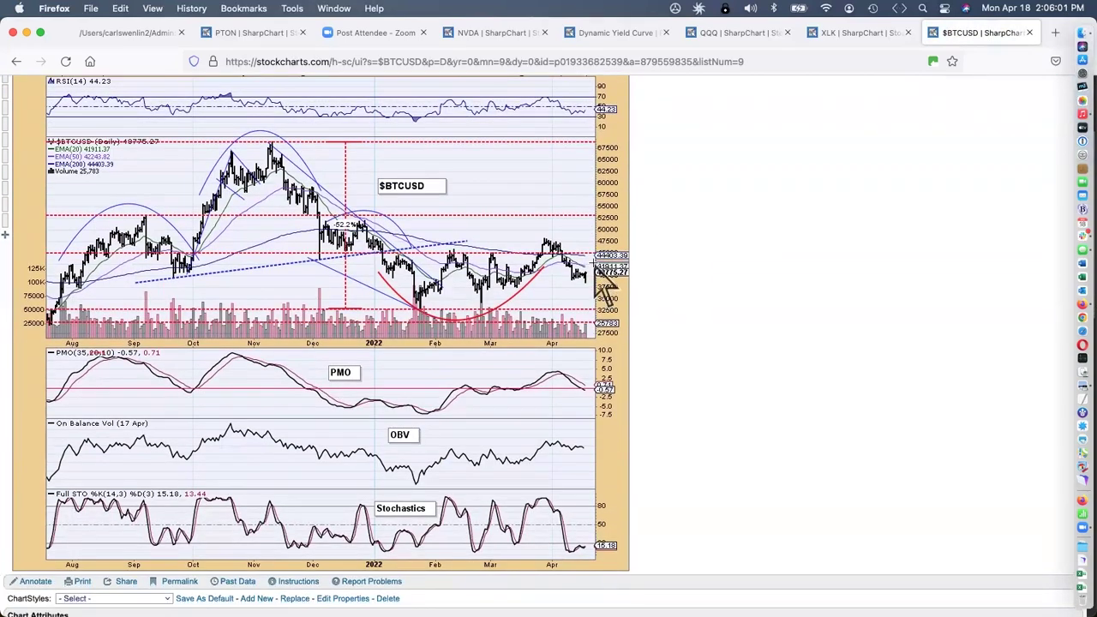
- Examine the RSI, price, PMO, OBV and Stochastics panels of the 117 - Bitcoin ($BTCUSD) chart
{"action": "scroll", "coordinate": [600, 287], "scroll_direction": "up", "scroll_amount": 1}
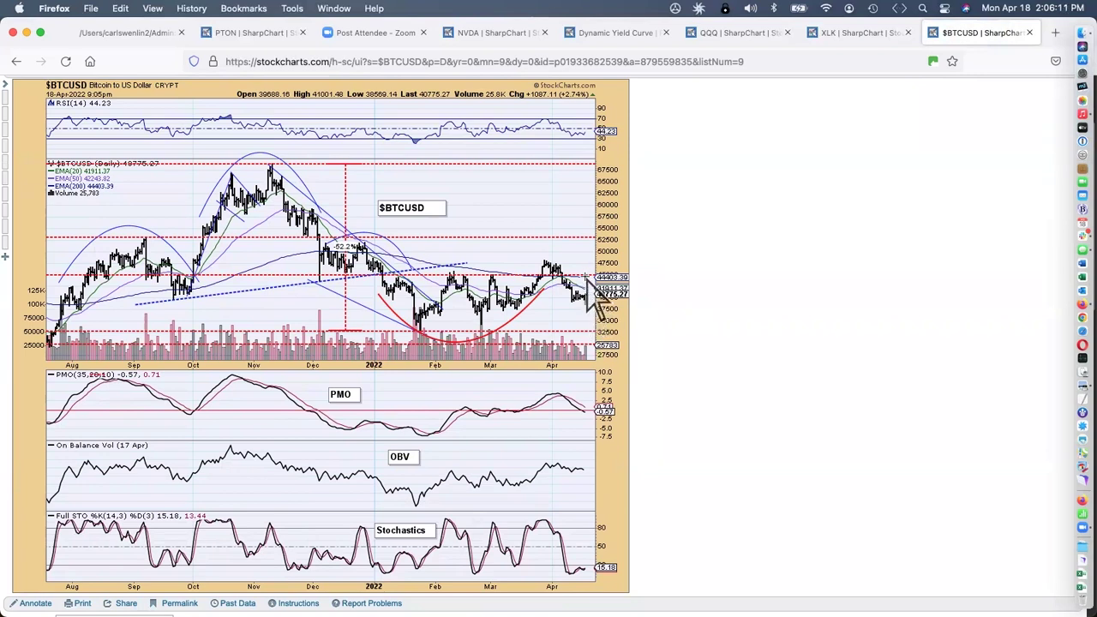
{"action": "scroll", "coordinate": [668, 227], "scroll_direction": "up", "scroll_amount": 1}
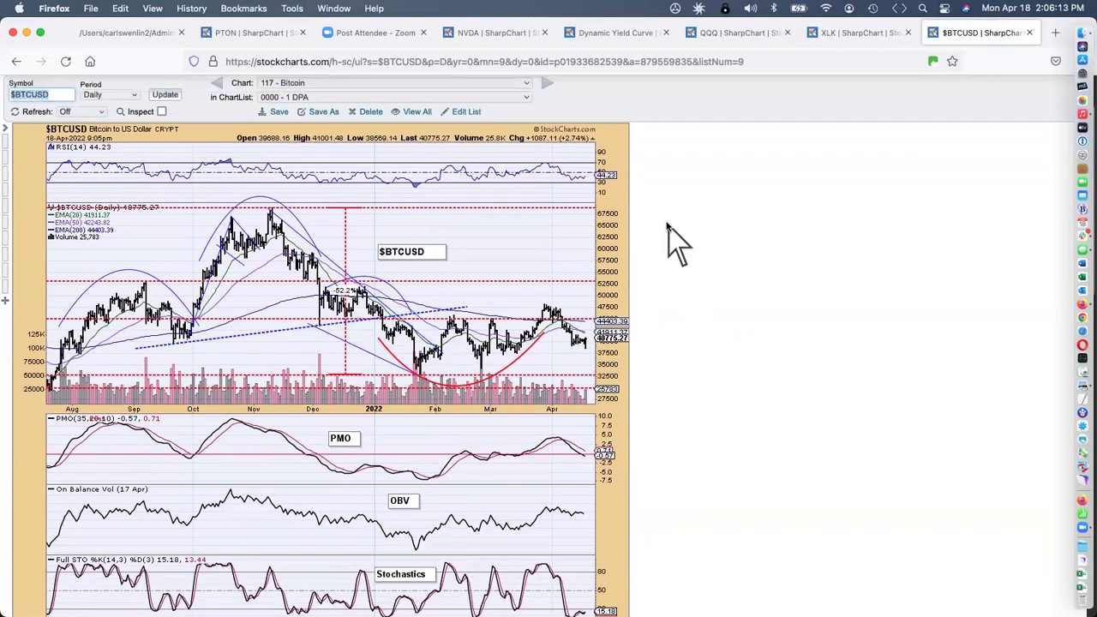
- Load the 602 - Yield Array LT chart, advance to 603 - CBOE 10-Year US Treasury Yield and examine it
{"action": "left_click", "coordinate": [497, 82]}
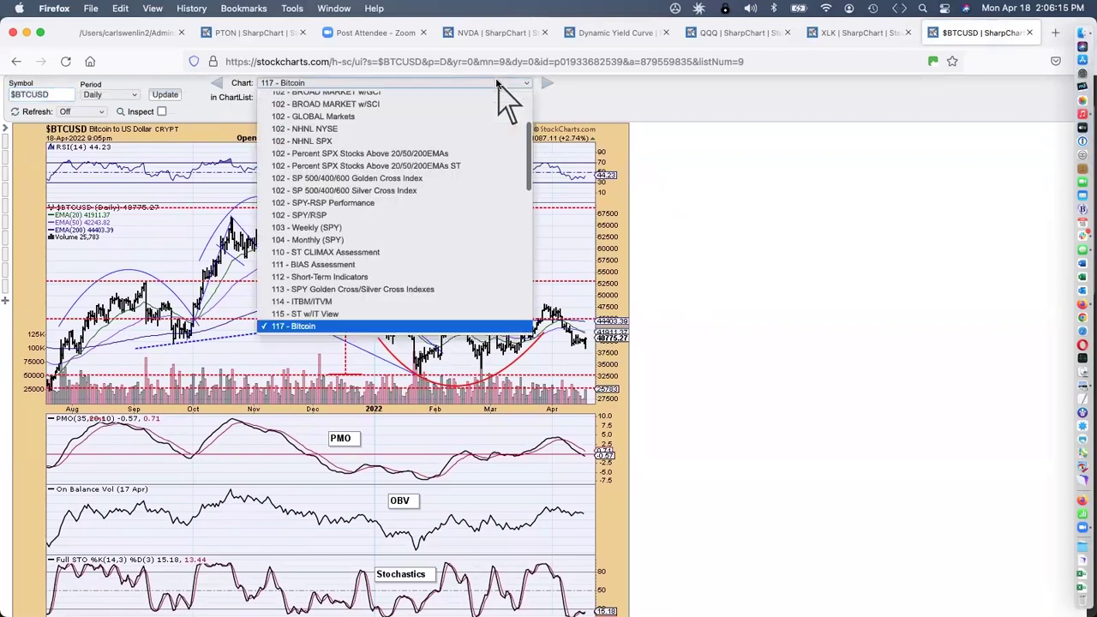
{"action": "scroll", "coordinate": [489, 300], "scroll_direction": "down", "scroll_amount": 5}
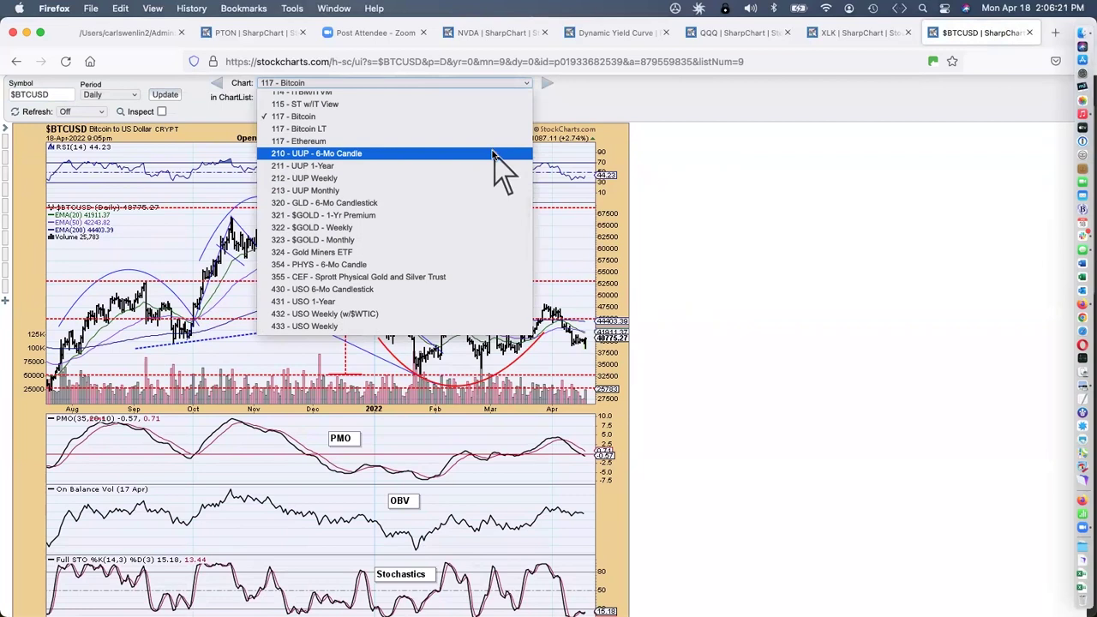
{"action": "scroll", "coordinate": [500, 274], "scroll_direction": "down", "scroll_amount": 5}
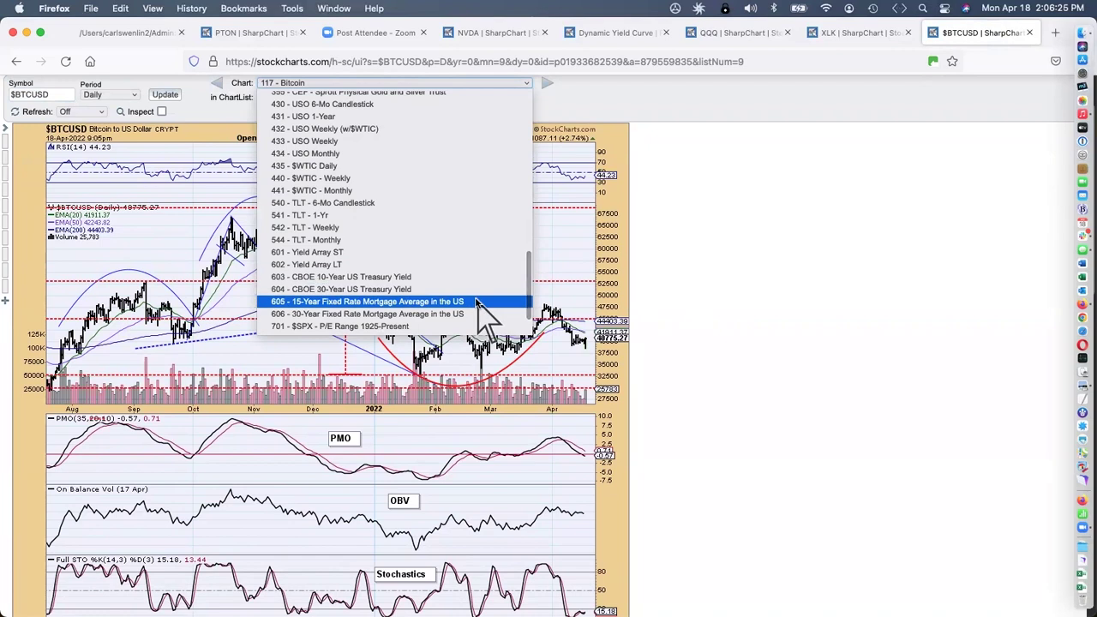
{"action": "left_click", "coordinate": [478, 265]}
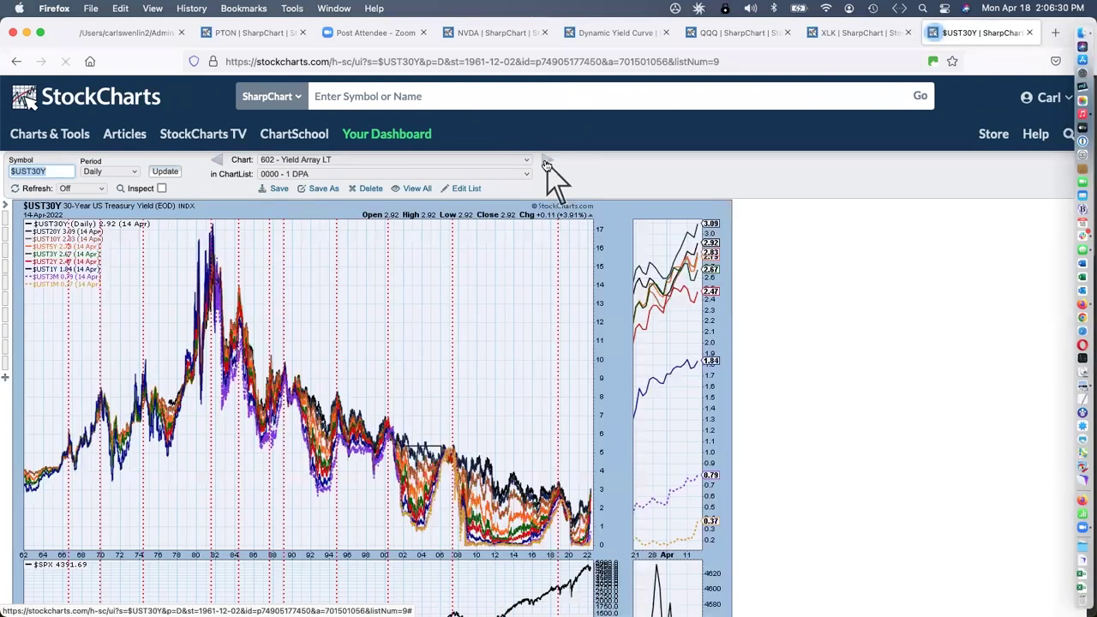
{"action": "left_click", "coordinate": [547, 163]}
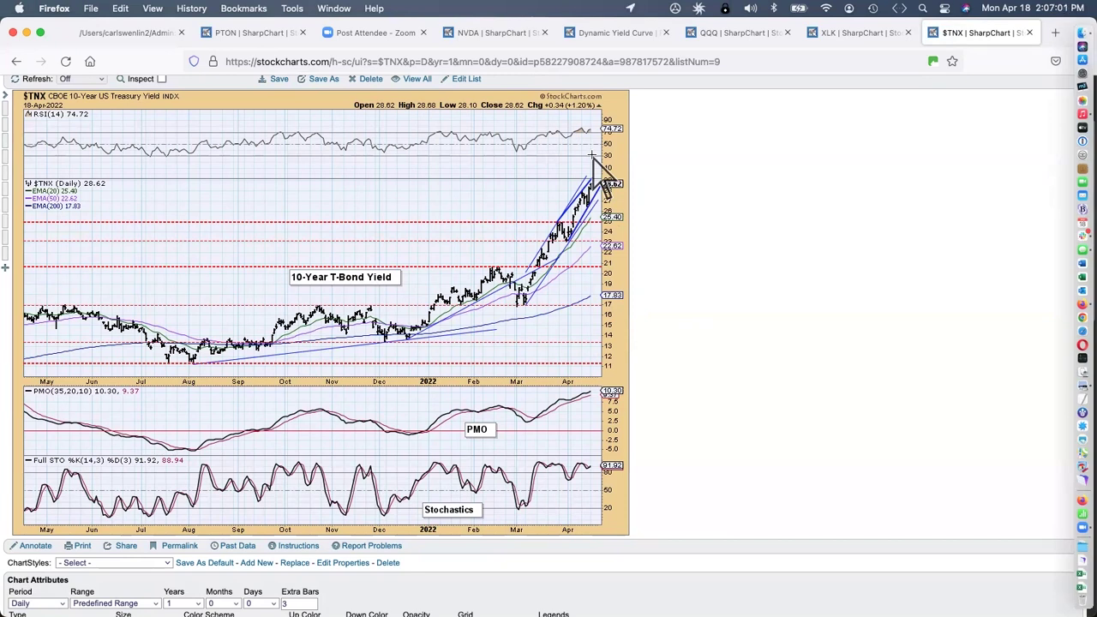
- Load the 210 - UUP - 6-Mo Candle chart and examine its price channel and indicator panels
{"action": "scroll", "coordinate": [604, 180], "scroll_direction": "up", "scroll_amount": 1}
{"action": "left_click", "coordinate": [480, 93]}
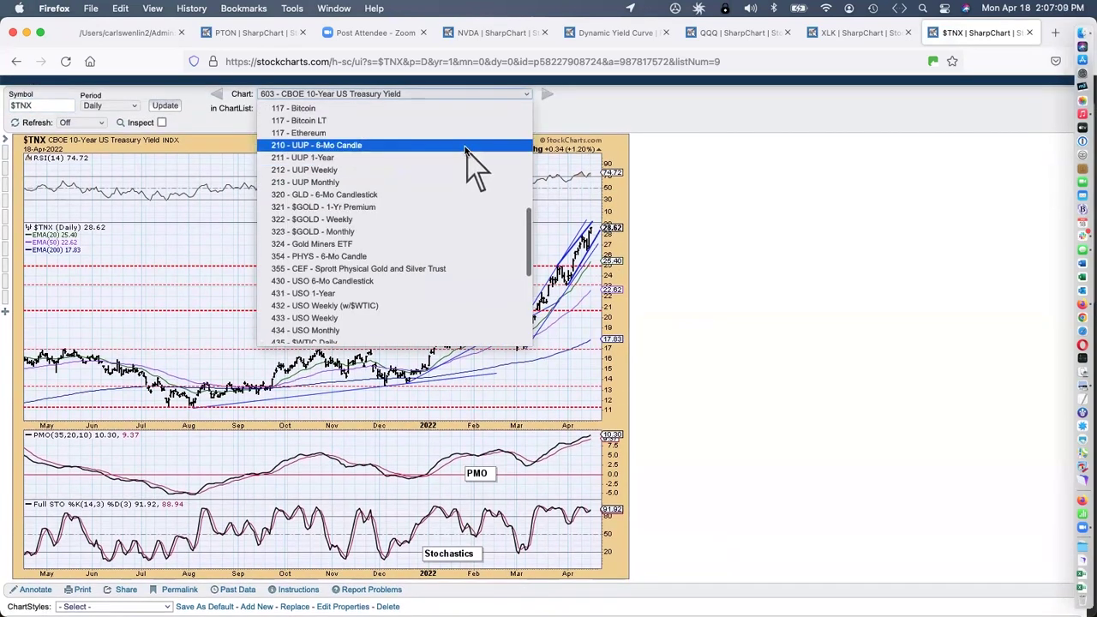
{"action": "left_click", "coordinate": [465, 145]}
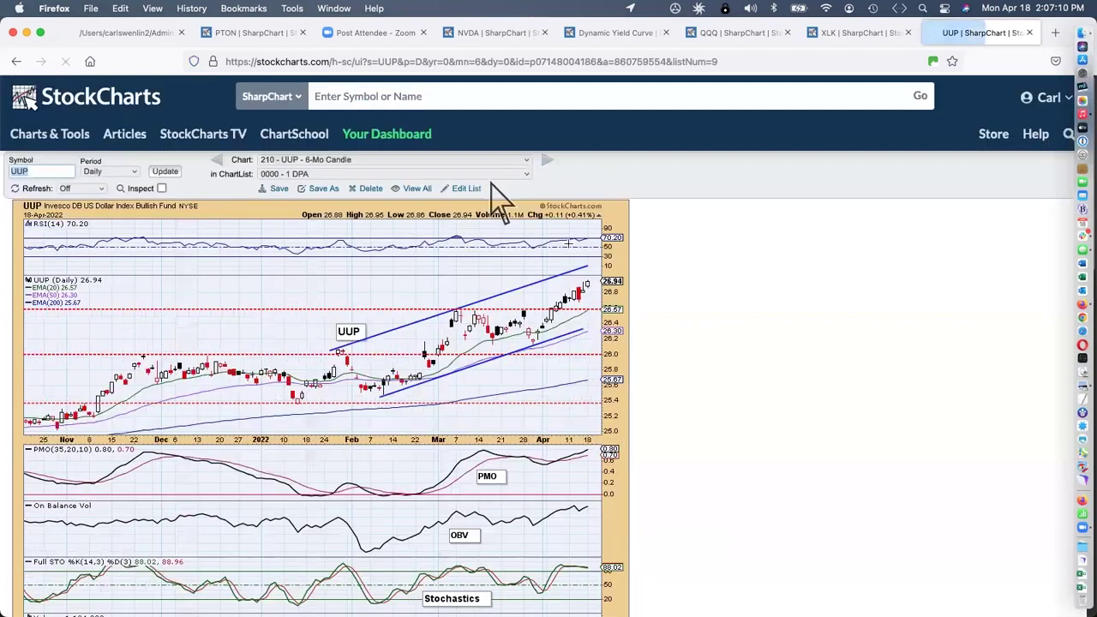
{"action": "scroll", "coordinate": [688, 304], "scroll_direction": "down", "scroll_amount": 2}
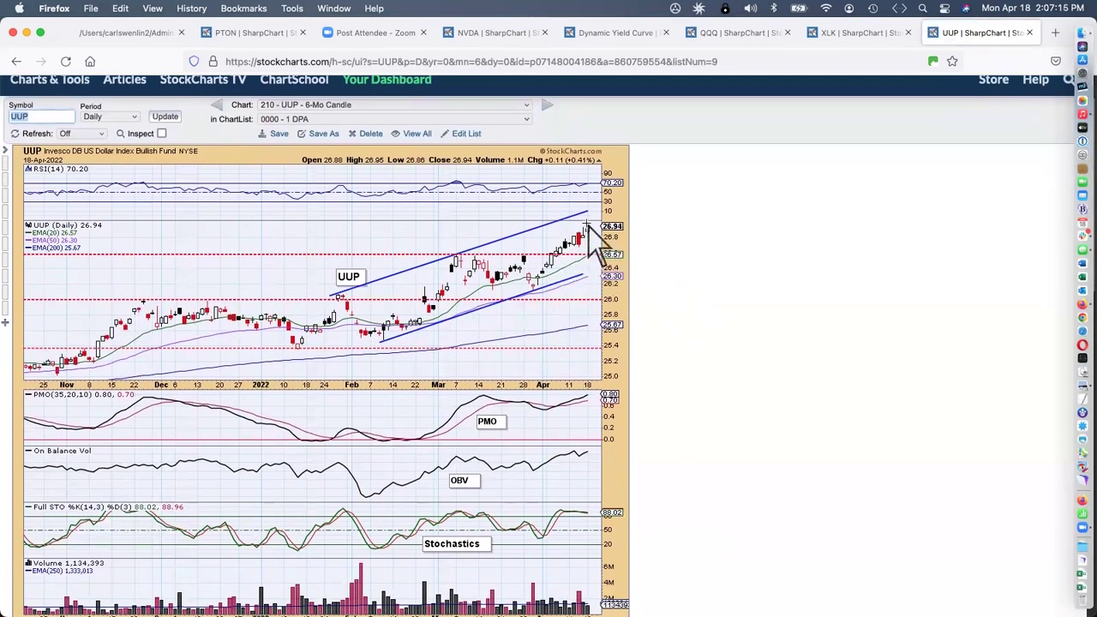
- Load the 320 - GLD - 6-Mo Candlestick chart and examine its RSI, price, PMO, OBV, Stochastics and Sentiment panels
{"action": "left_click", "coordinate": [489, 105]}
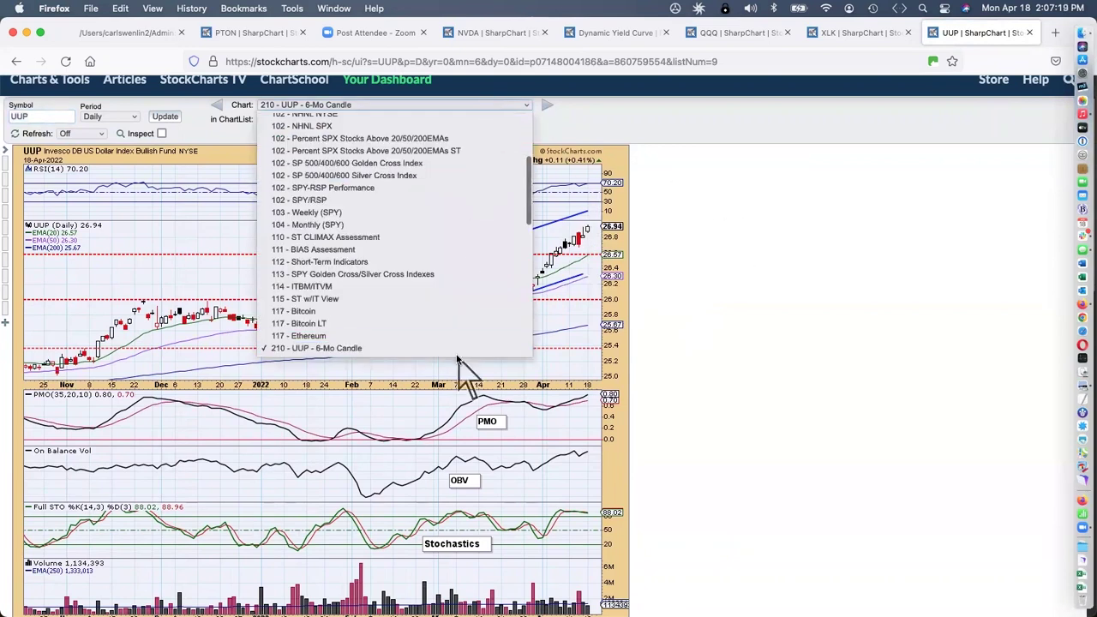
{"action": "scroll", "coordinate": [455, 351], "scroll_direction": "down", "scroll_amount": 3}
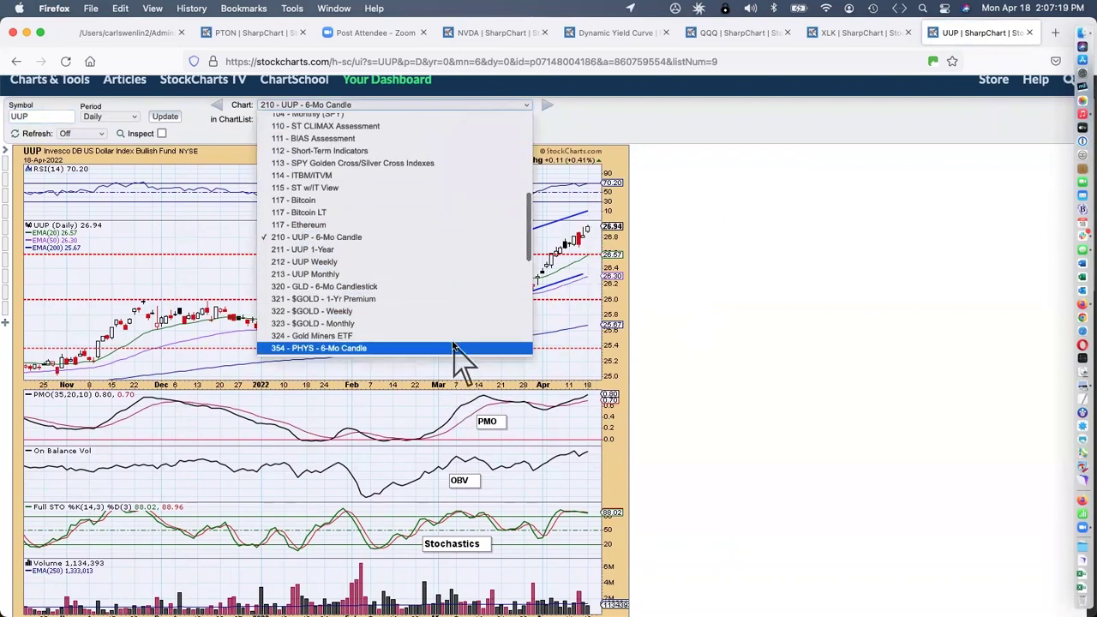
{"action": "left_click", "coordinate": [452, 294]}
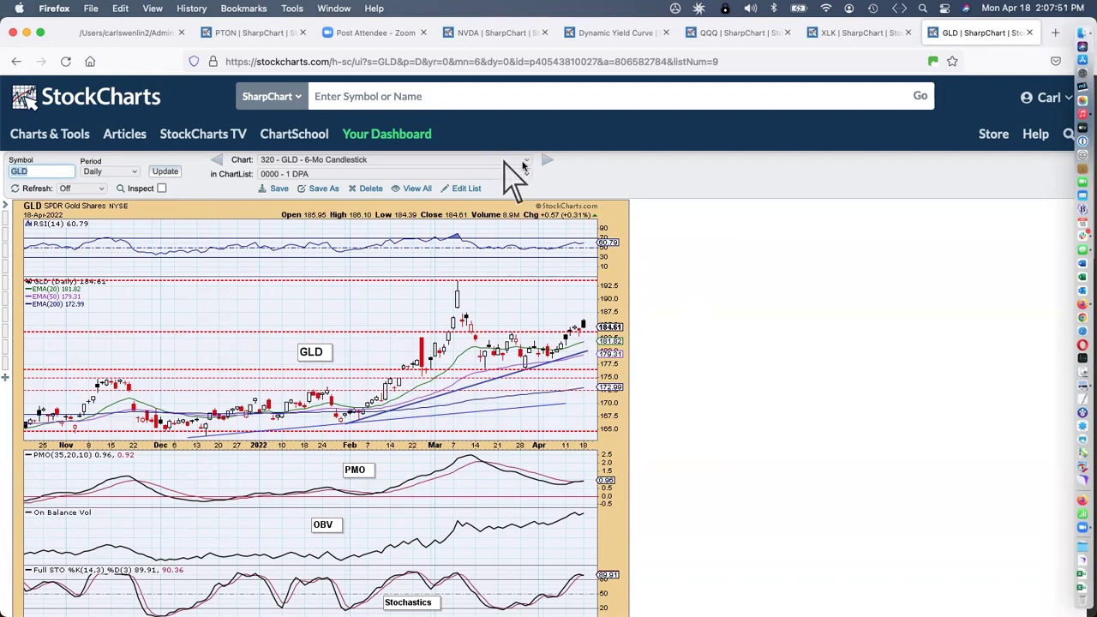
{"action": "scroll", "coordinate": [612, 171], "scroll_direction": "down", "scroll_amount": 5}
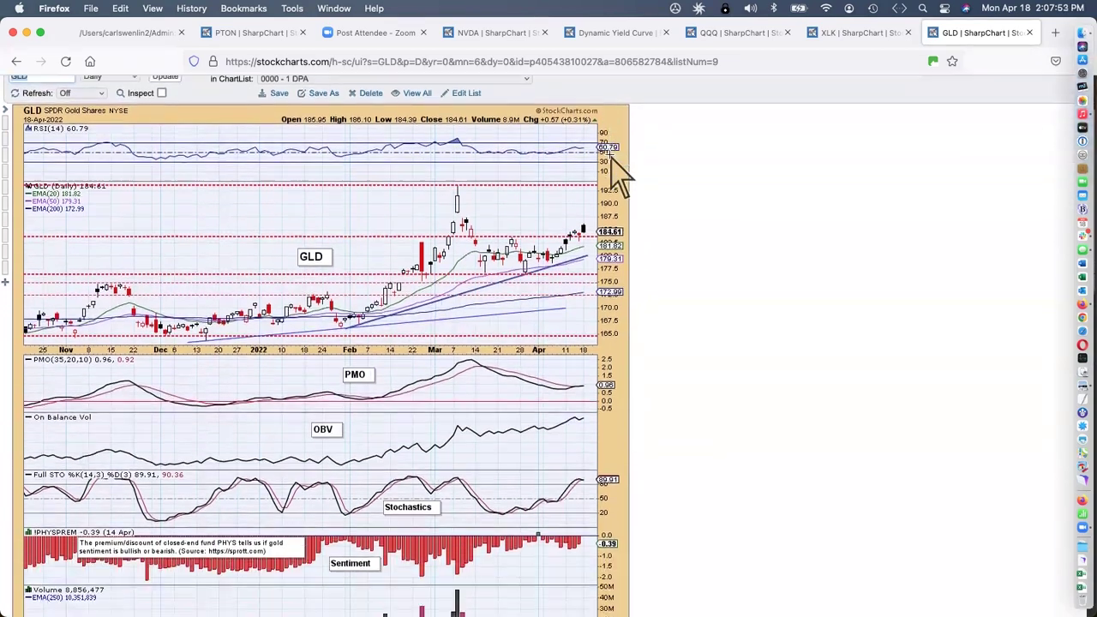
{"action": "scroll", "coordinate": [617, 176], "scroll_direction": "up", "scroll_amount": 2}
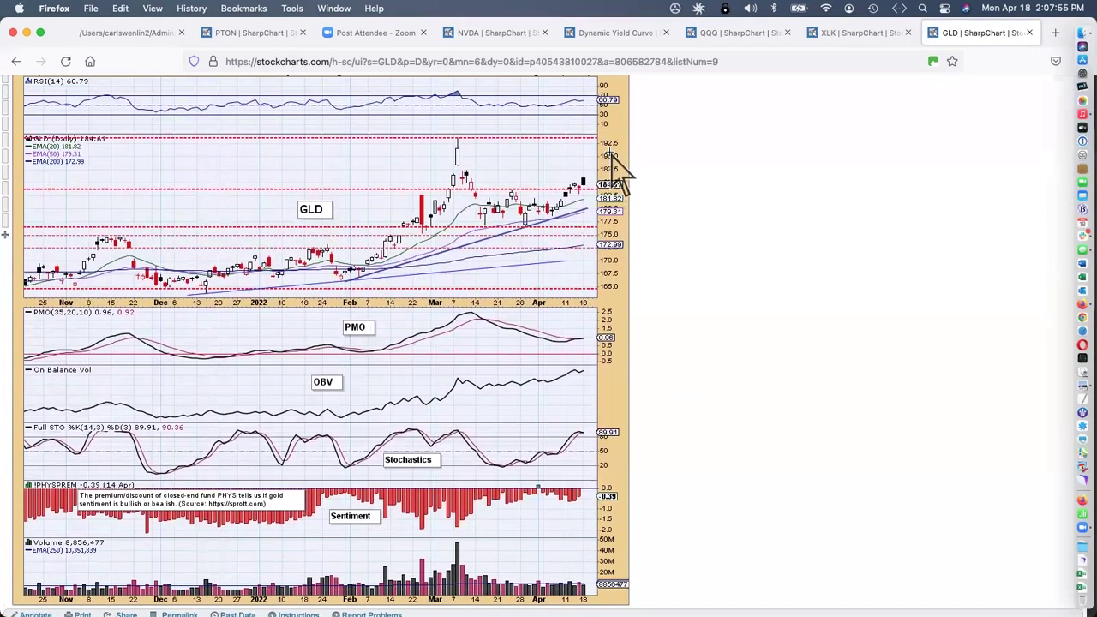
{"action": "scroll", "coordinate": [613, 154], "scroll_direction": "up", "scroll_amount": 2}
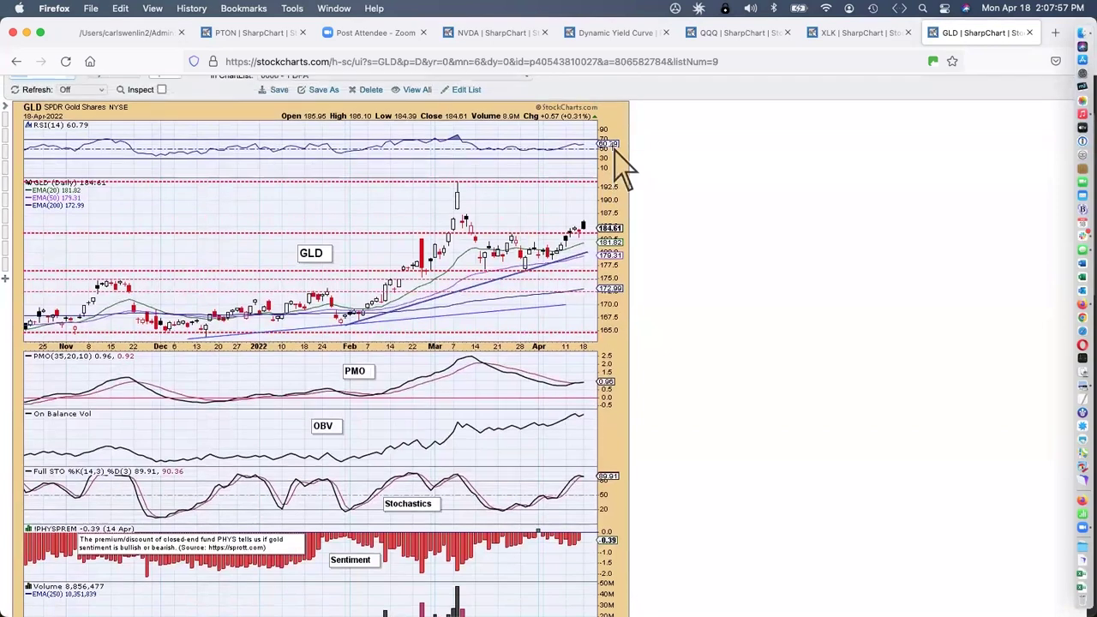
{"action": "scroll", "coordinate": [613, 145], "scroll_direction": "up", "scroll_amount": 3}
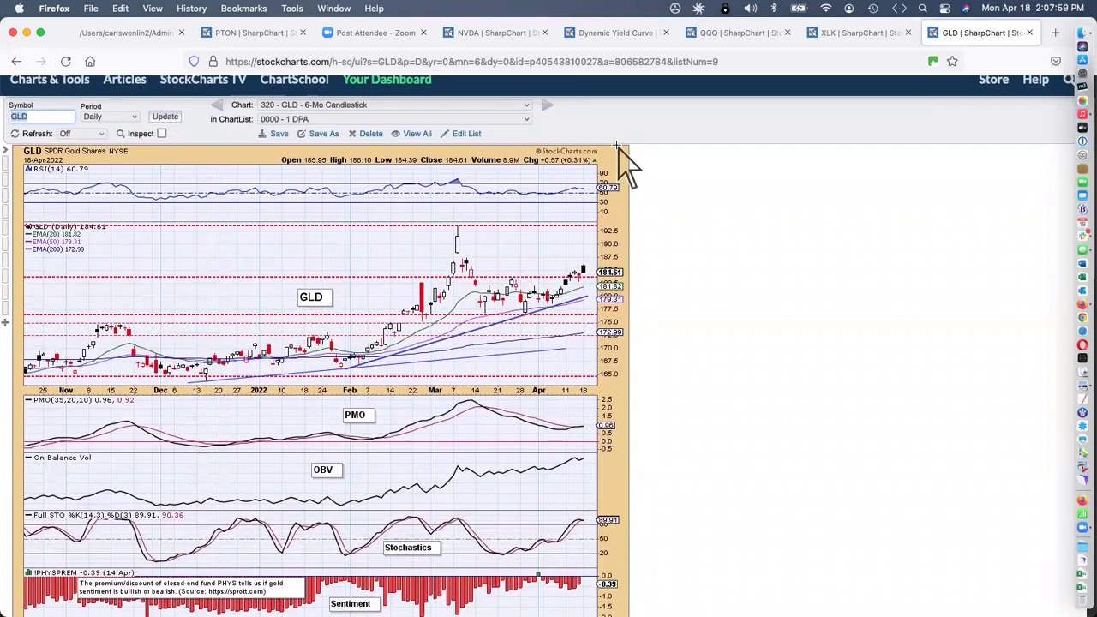
- Load the 430 - USO 6-Mo Candlestick chart and examine its price action and indicator panels
{"action": "left_click", "coordinate": [506, 104]}
{"action": "scroll", "coordinate": [476, 331], "scroll_direction": "down", "scroll_amount": 3}
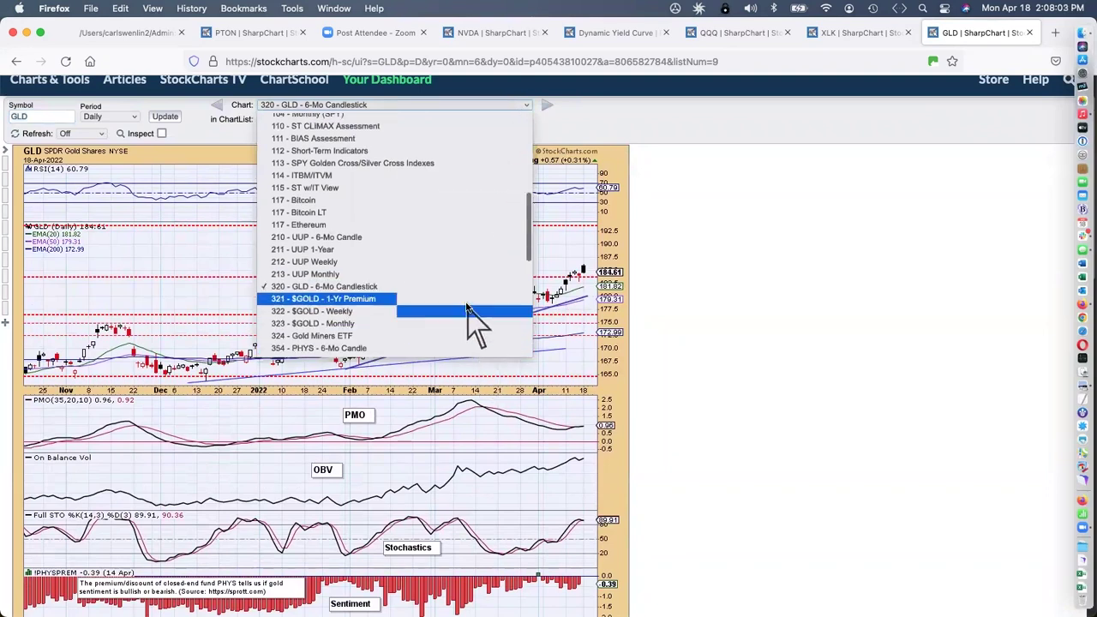
{"action": "scroll", "coordinate": [472, 334], "scroll_direction": "down", "scroll_amount": 5}
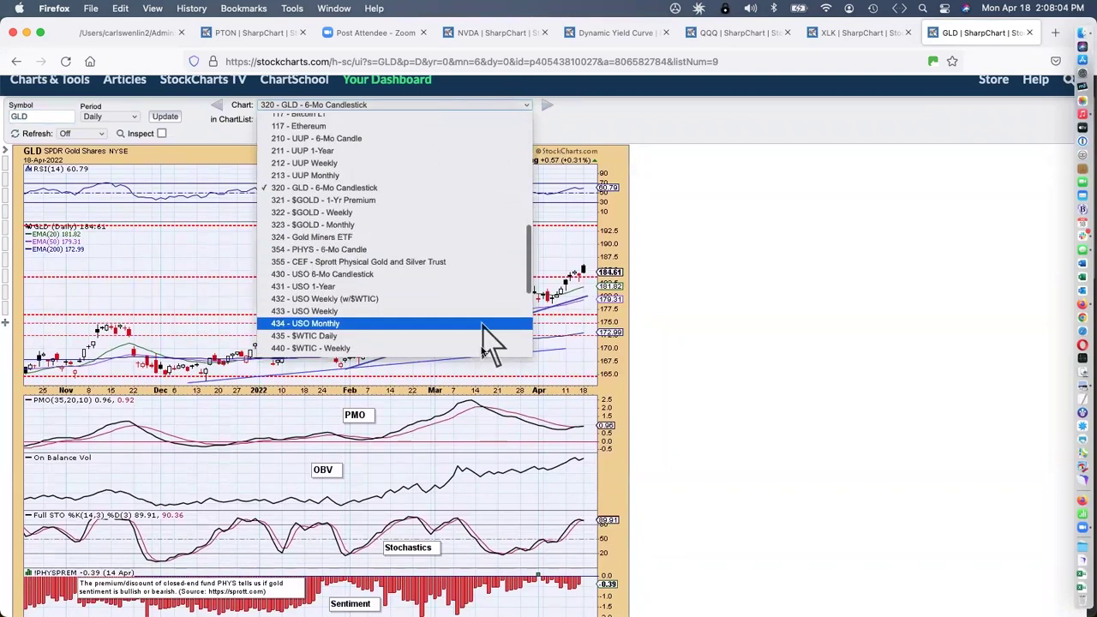
{"action": "left_click", "coordinate": [471, 274]}
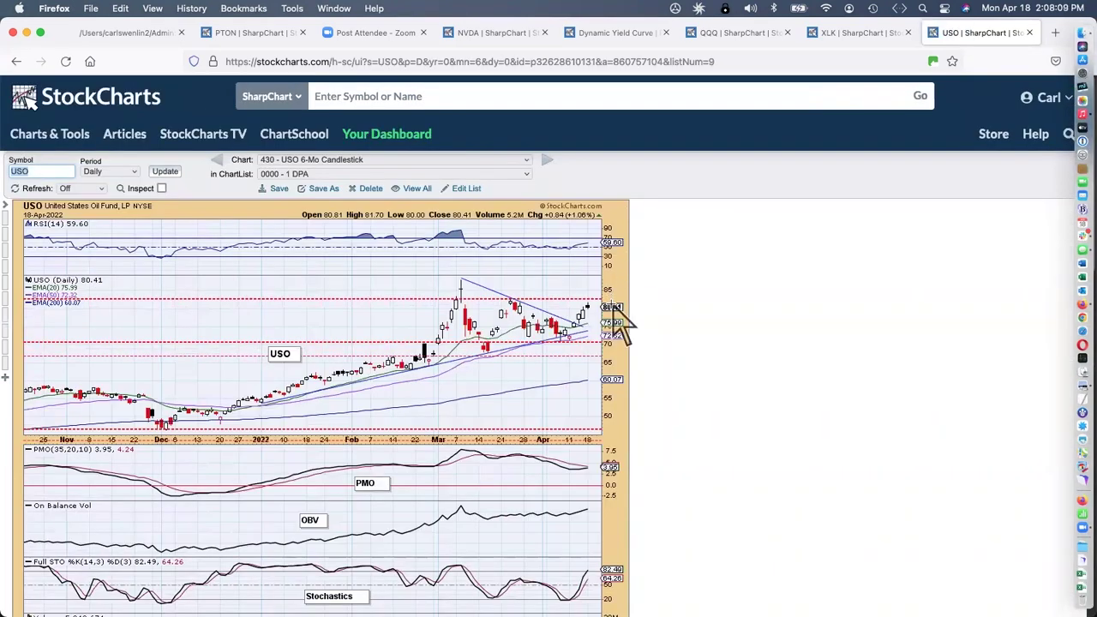
{"action": "scroll", "coordinate": [503, 302], "scroll_direction": "down", "scroll_amount": 1}
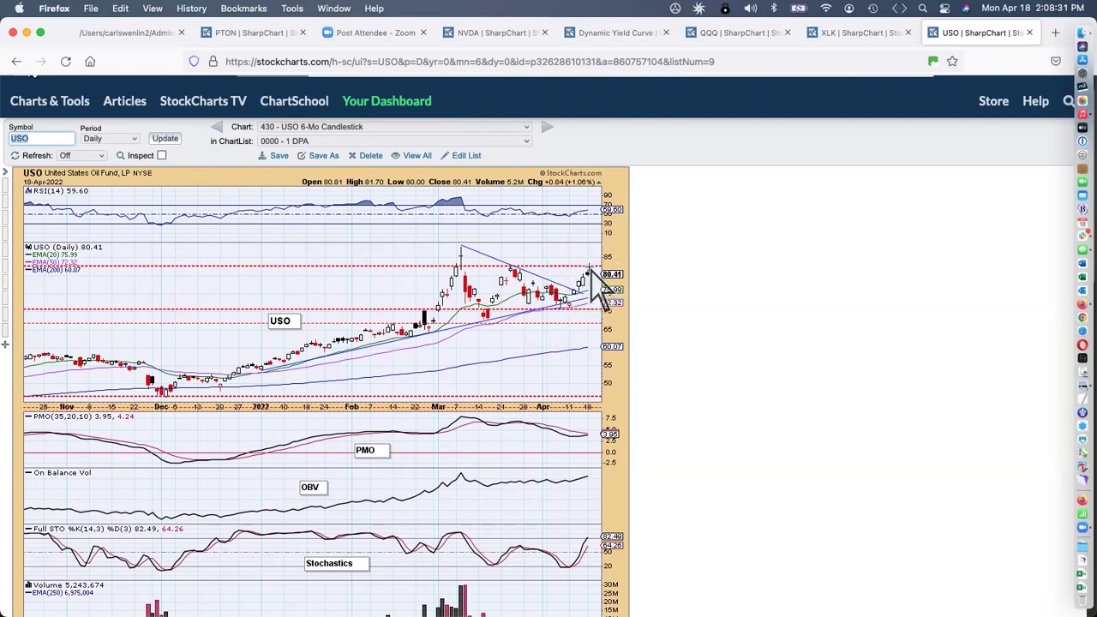
- Load the 540 - TLT - 6-Mo Candlestick chart and examine its price trend and indicator panels
{"action": "left_click", "coordinate": [476, 128]}
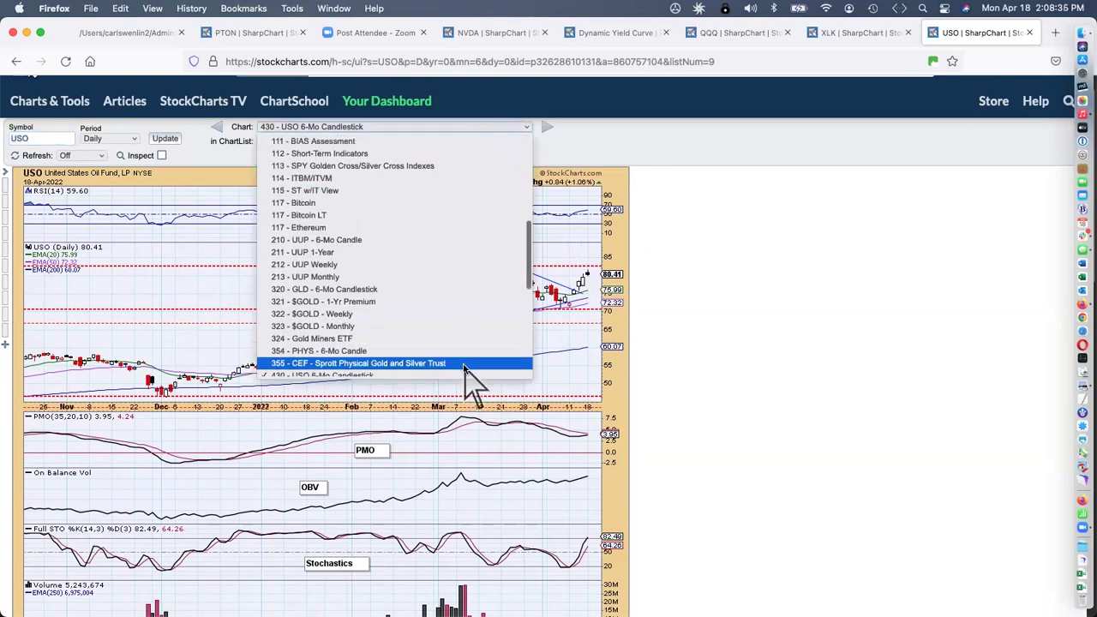
{"action": "scroll", "coordinate": [465, 364], "scroll_direction": "down", "scroll_amount": 3}
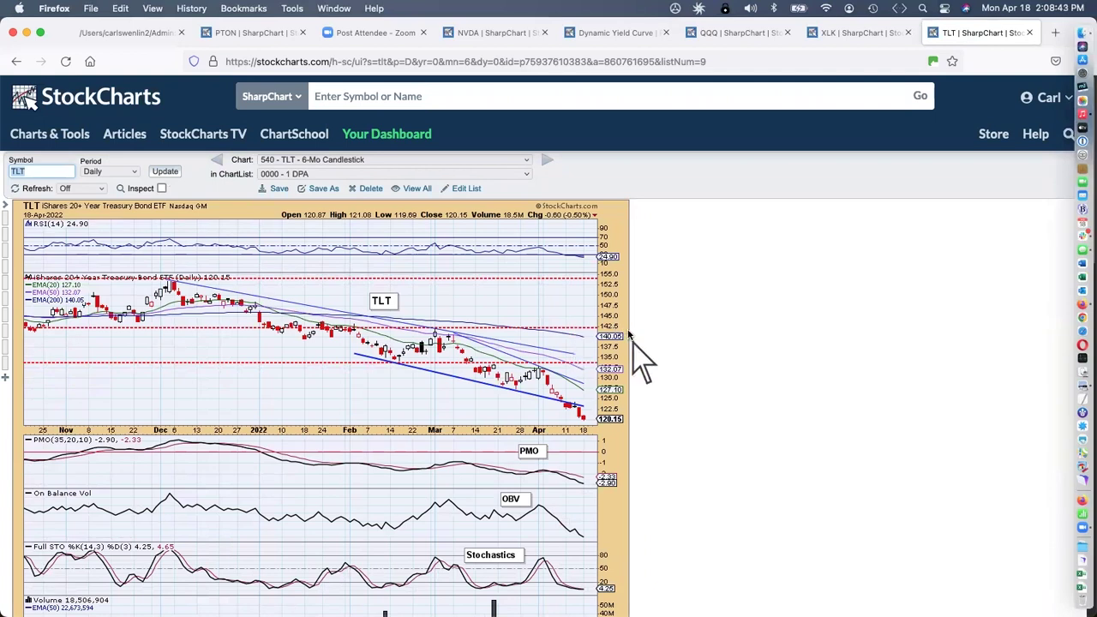
{"action": "scroll", "coordinate": [631, 335], "scroll_direction": "down", "scroll_amount": 1}
{"action": "scroll", "coordinate": [631, 336], "scroll_direction": "down", "scroll_amount": 1}
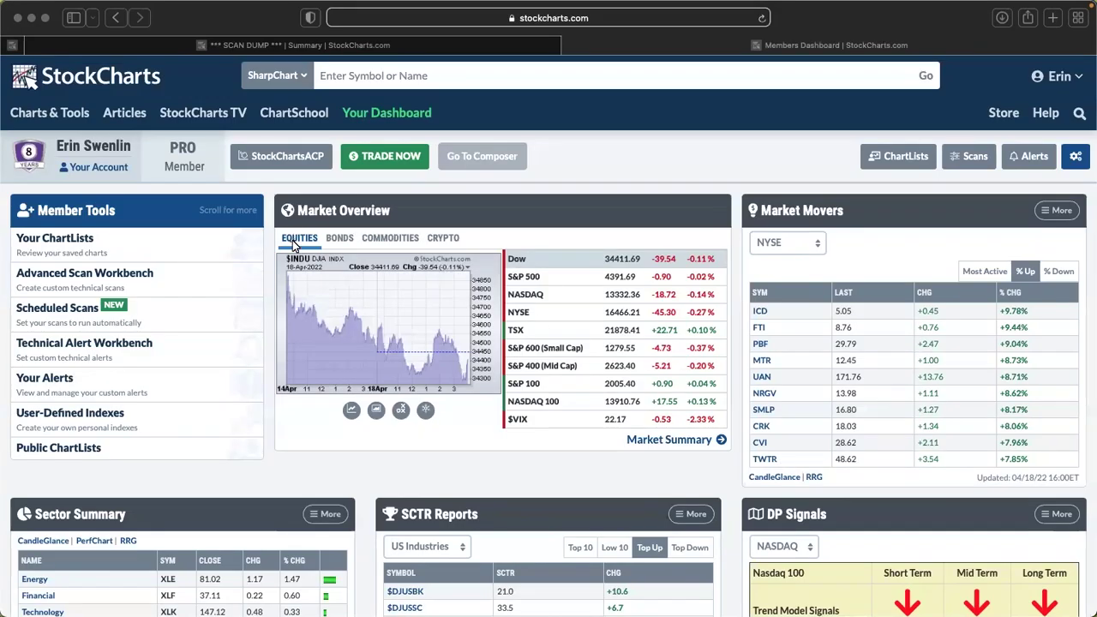
{"action": "scroll", "coordinate": [265, 246], "scroll_direction": "down", "scroll_amount": 3}
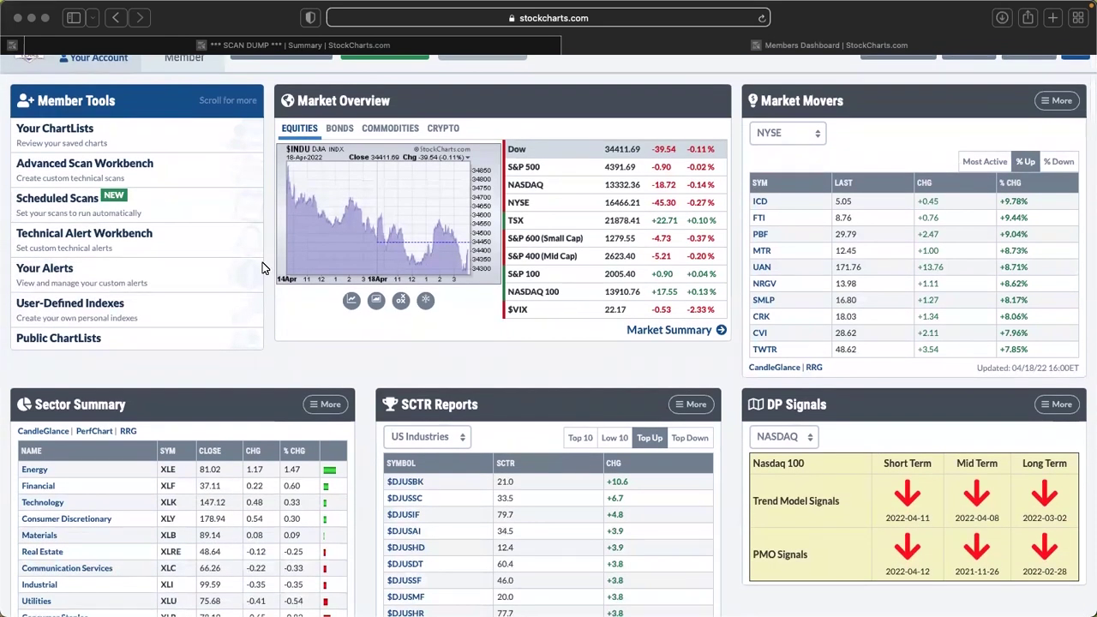
{"action": "scroll", "coordinate": [265, 269], "scroll_direction": "up", "scroll_amount": 3}
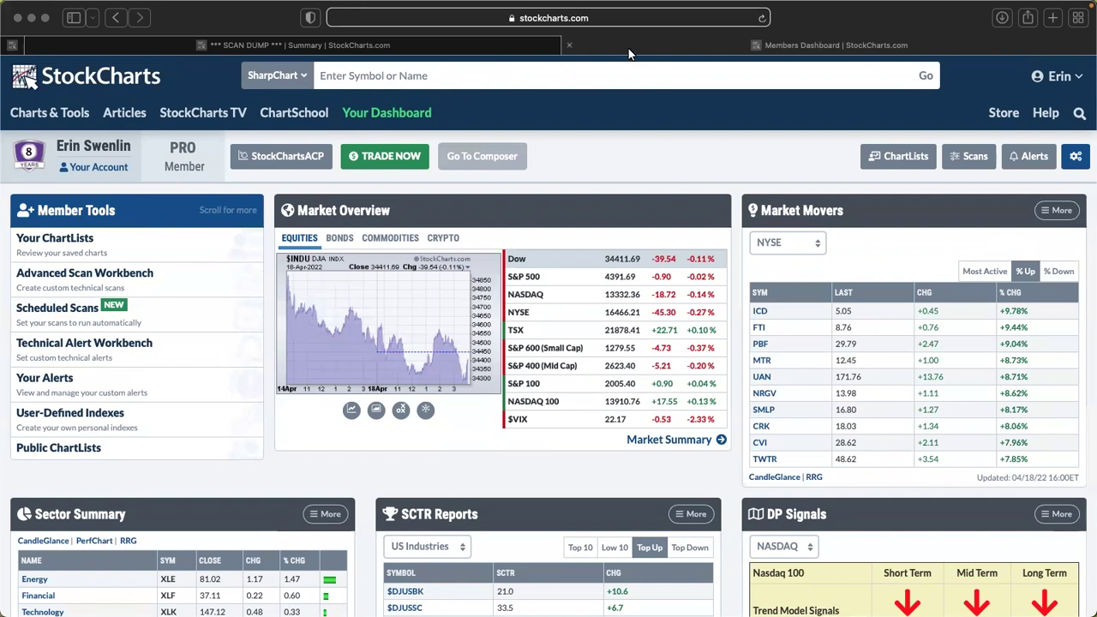
{"action": "left_click", "coordinate": [472, 45]}
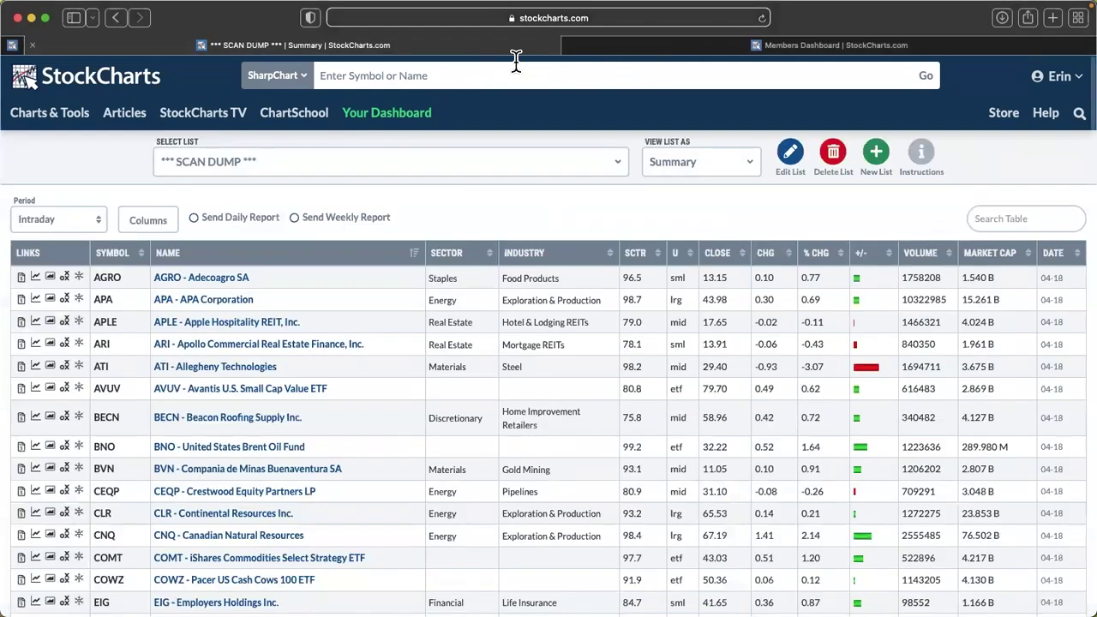
{"action": "left_click", "coordinate": [659, 43]}
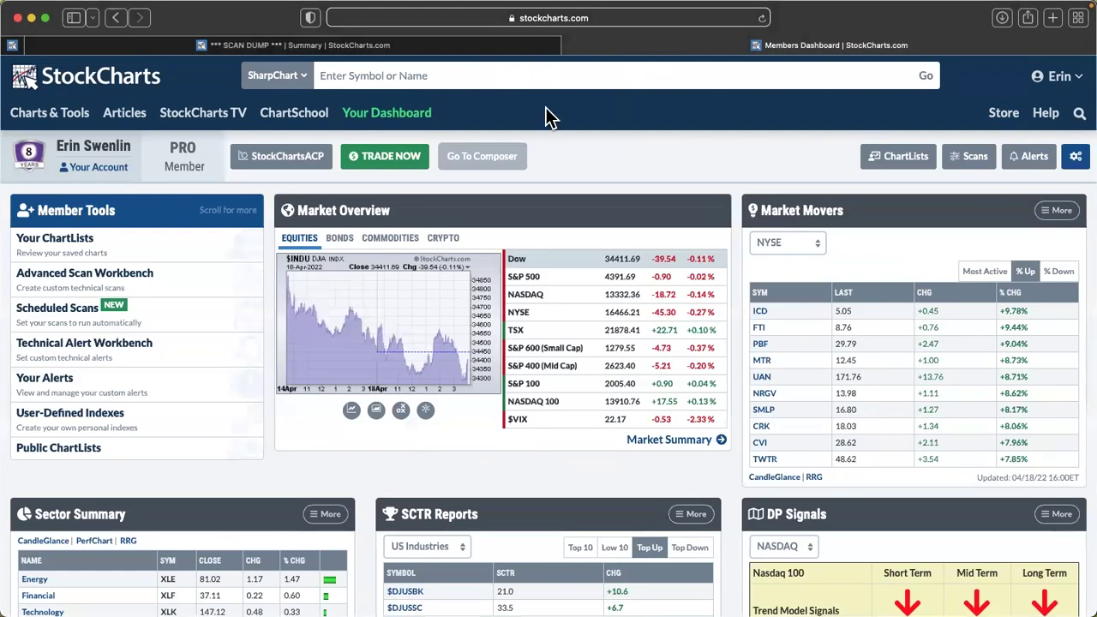
- Open the ICD chart from the NYSE Market Movers, switch to the !!!! 0001 - 11 SPX Sectors ChartList and view all its charts
{"action": "left_click", "coordinate": [762, 311]}
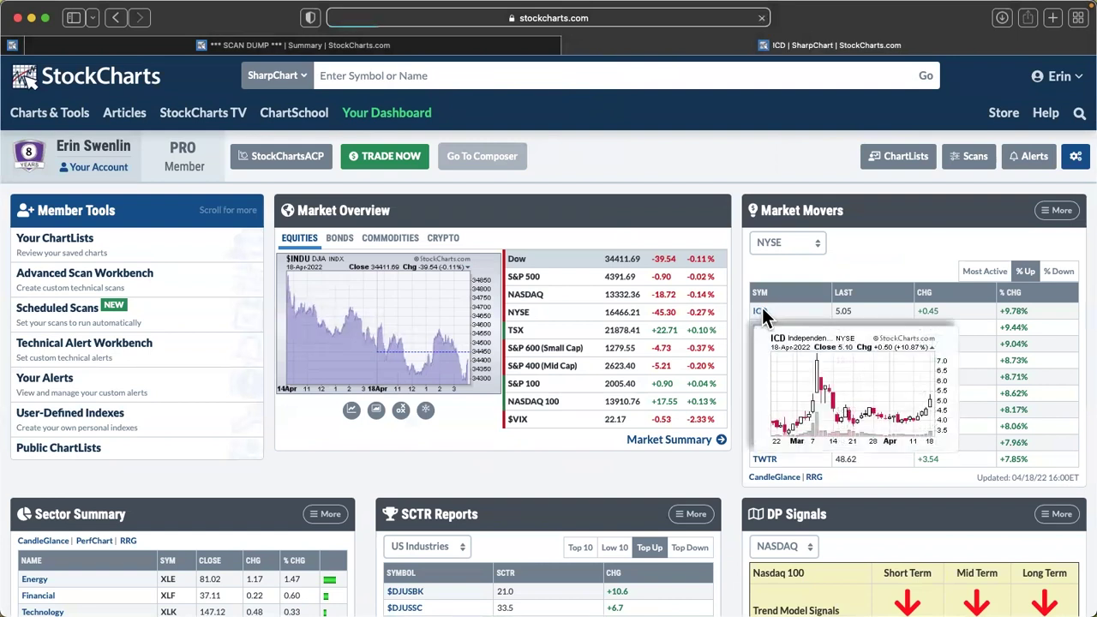
{"action": "left_click", "coordinate": [369, 142]}
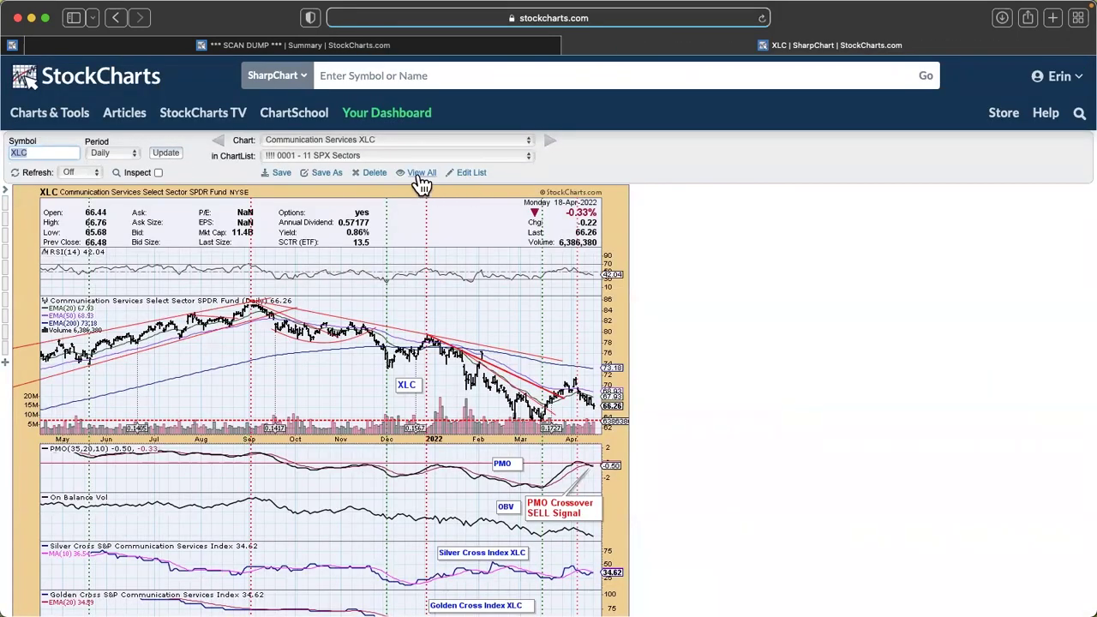
{"action": "left_click", "coordinate": [420, 174]}
- Show the 11 SPX Sectors list in CandleGlance view and narrow the browser window so the sector charts reflow
{"action": "left_click", "coordinate": [708, 174]}
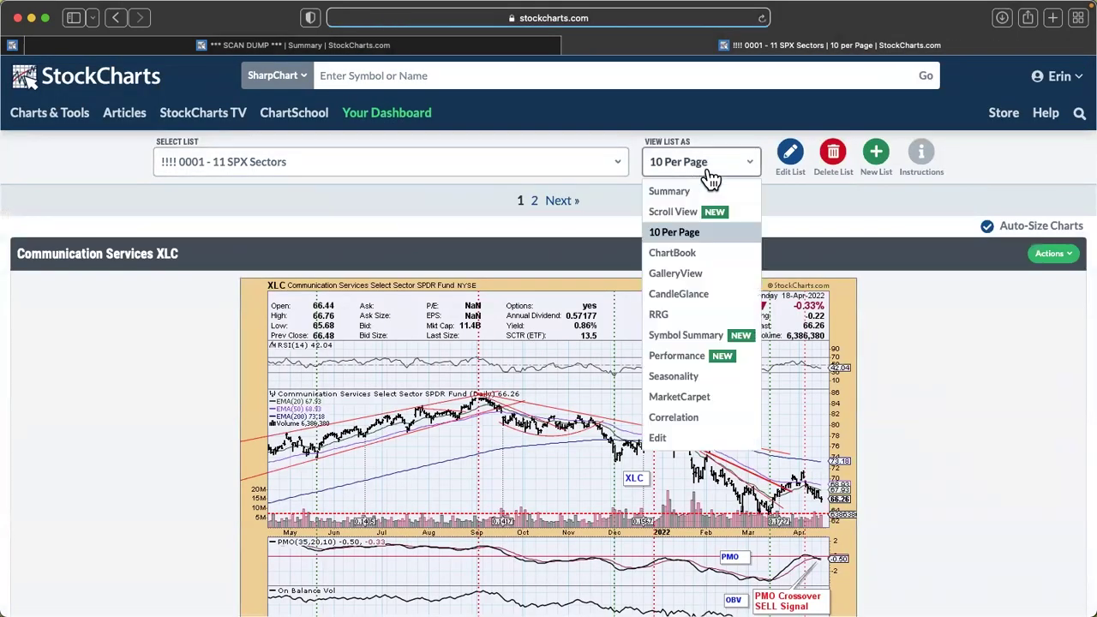
{"action": "left_click", "coordinate": [700, 294]}
{"action": "scroll", "coordinate": [697, 288], "scroll_direction": "down", "scroll_amount": 3}
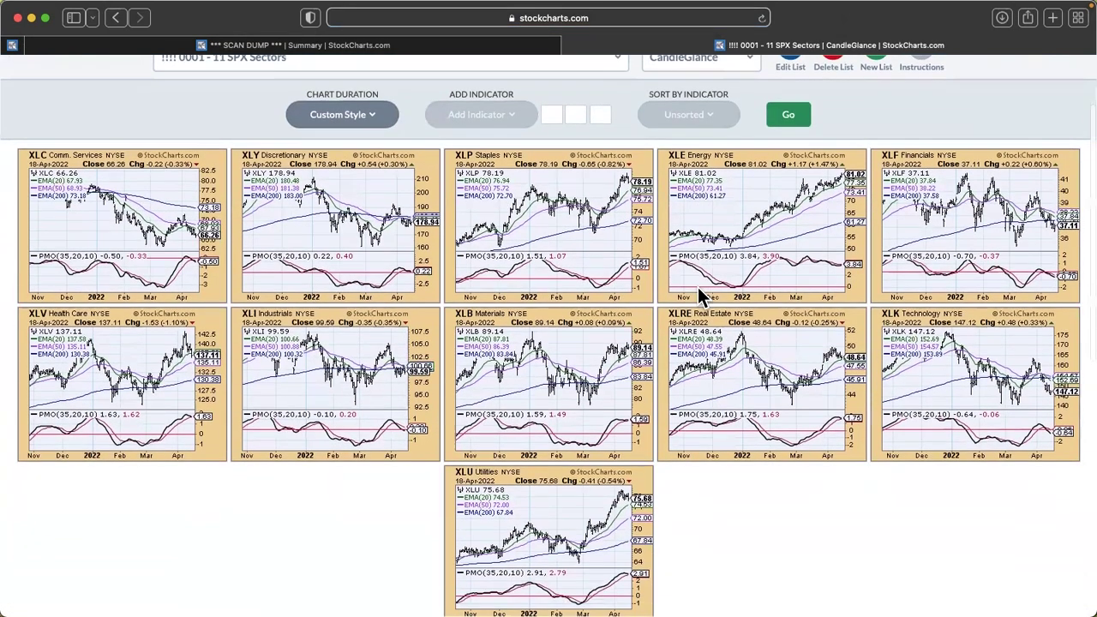
{"action": "scroll", "coordinate": [698, 287], "scroll_direction": "down", "scroll_amount": 1}
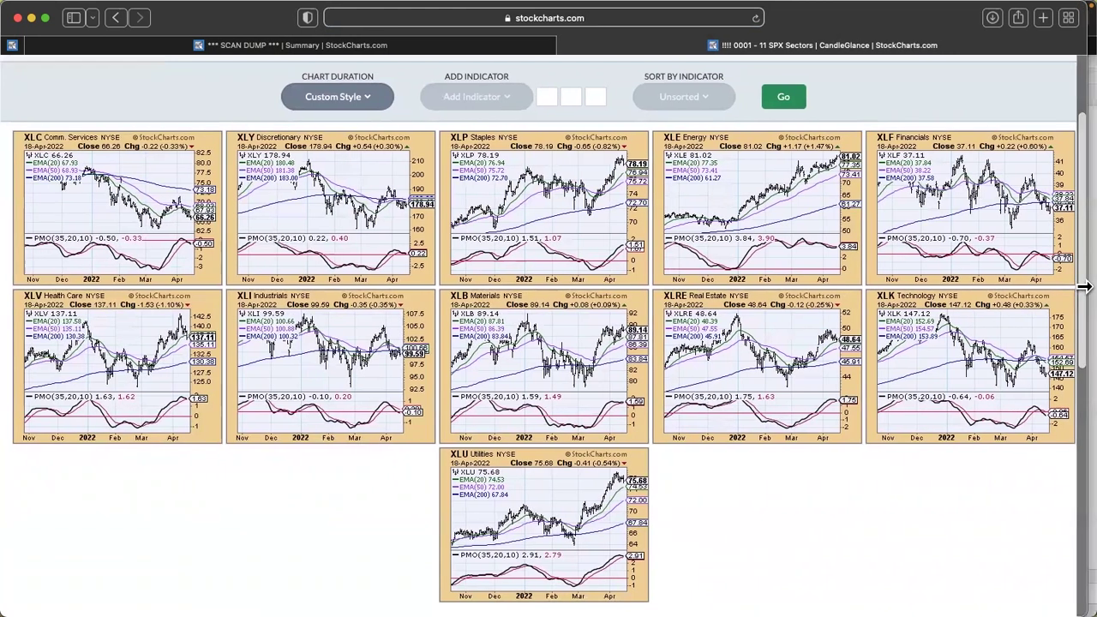
{"action": "left_click_drag", "start_coordinate": [1084, 287], "coordinate": [1054, 292]}
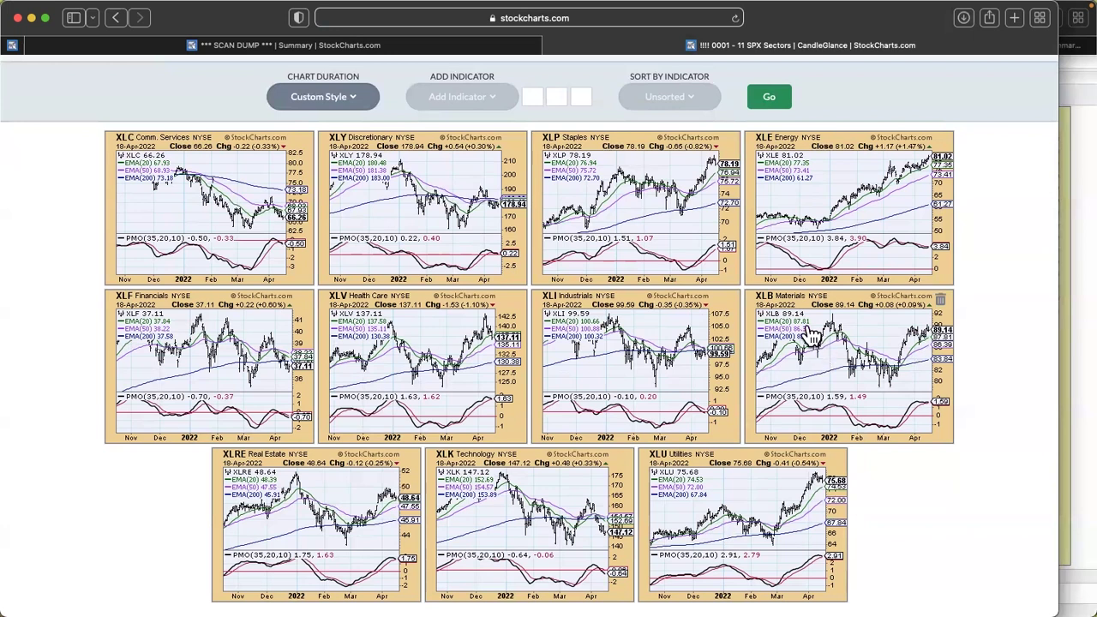
- Open the Consumer Staples XLP chart and examine its price, Silver and Golden Cross Index, participation, Stochastics and relative strength panels
{"action": "left_click", "coordinate": [641, 216]}
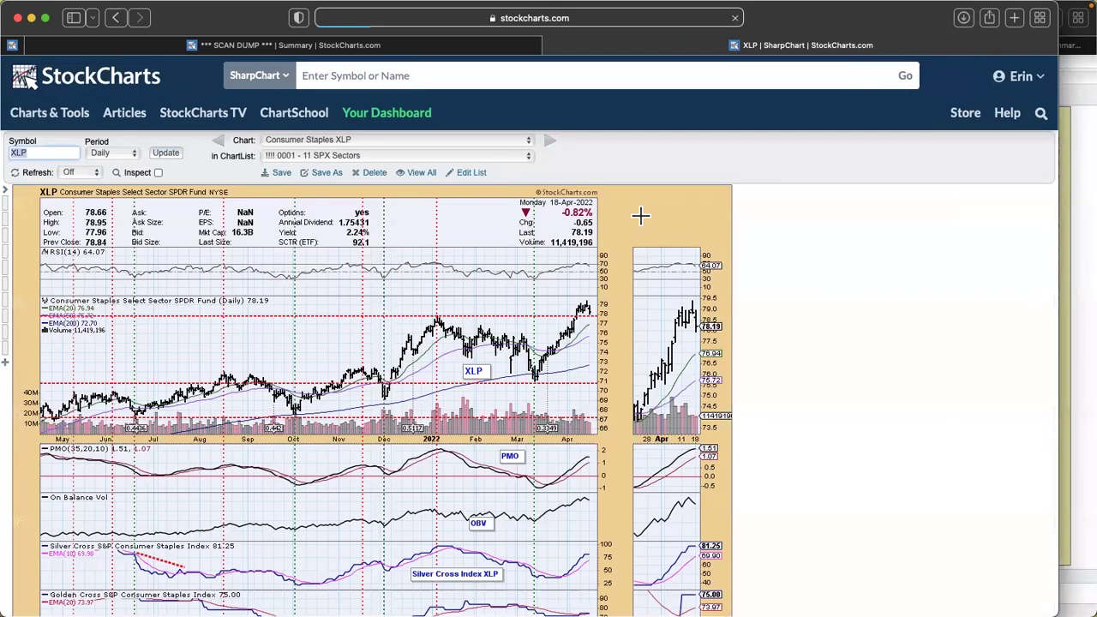
{"action": "scroll", "coordinate": [645, 243], "scroll_direction": "down", "scroll_amount": 3}
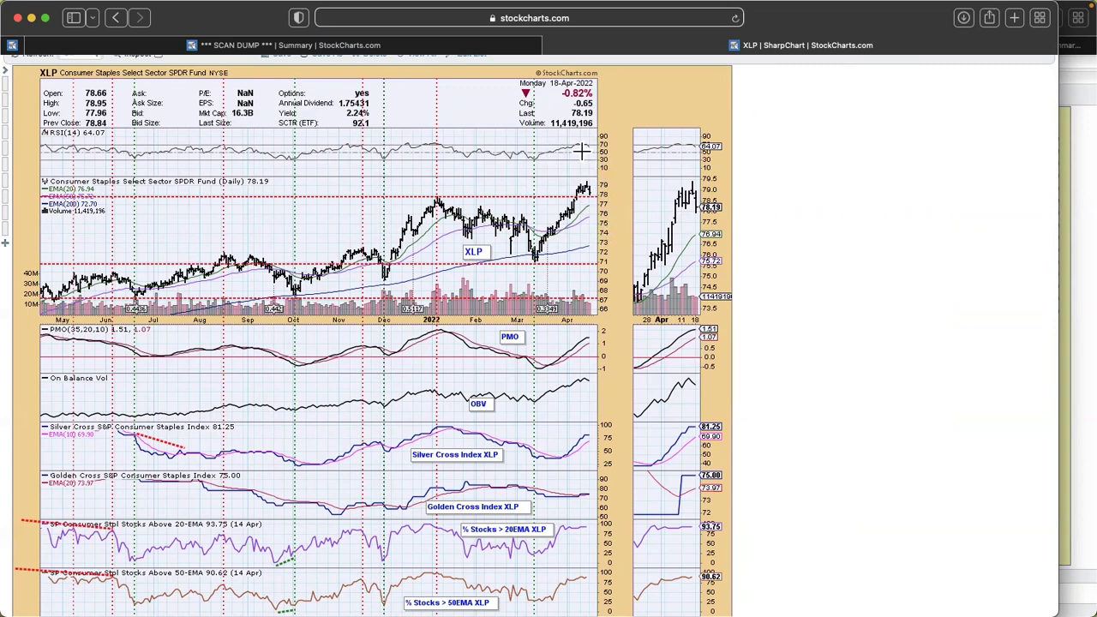
{"action": "scroll", "coordinate": [631, 221], "scroll_direction": "down", "scroll_amount": 5}
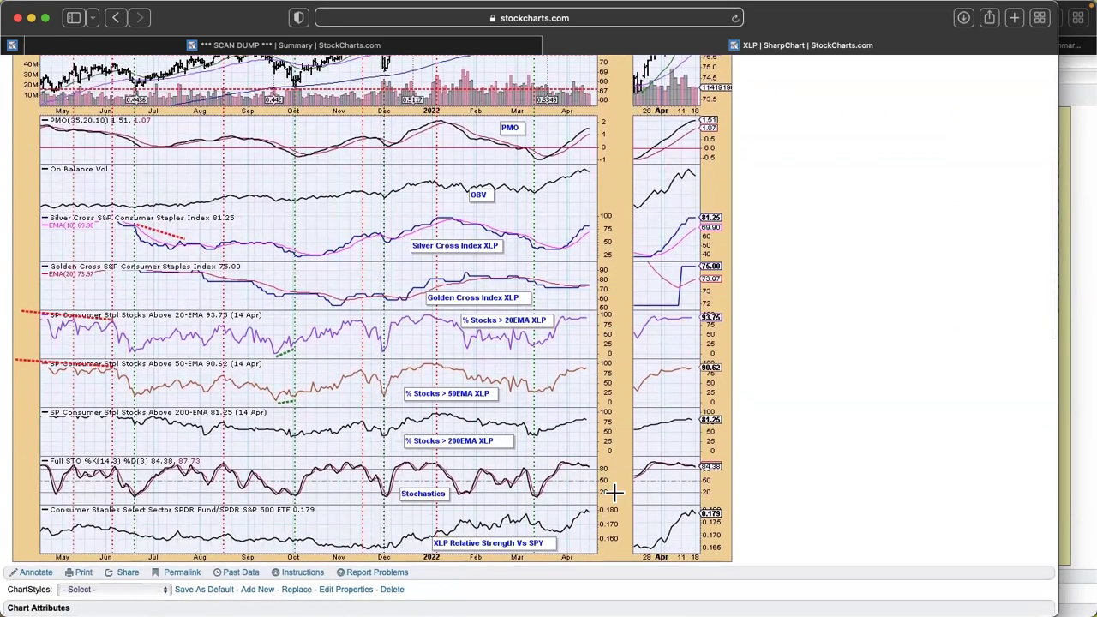
- Review the Consumer Staples XLP chart again from the relative strength panel back up to the price and RSI panels
{"action": "scroll", "coordinate": [615, 492], "scroll_direction": "up", "scroll_amount": 2}
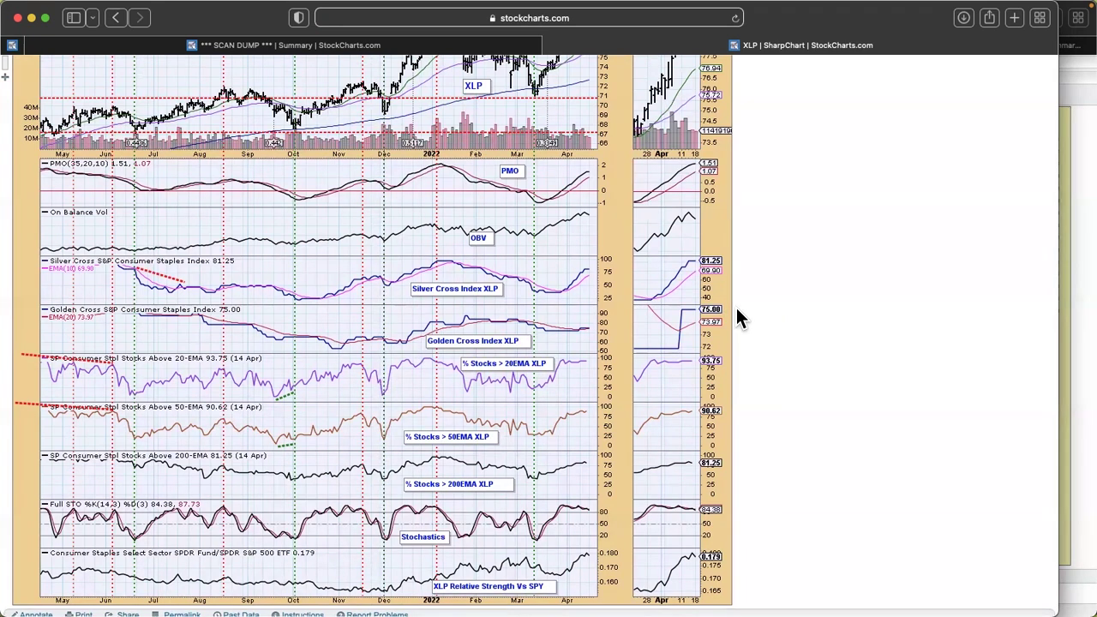
{"action": "scroll", "coordinate": [738, 312], "scroll_direction": "down", "scroll_amount": 1}
{"action": "scroll", "coordinate": [737, 312], "scroll_direction": "up", "scroll_amount": 4}
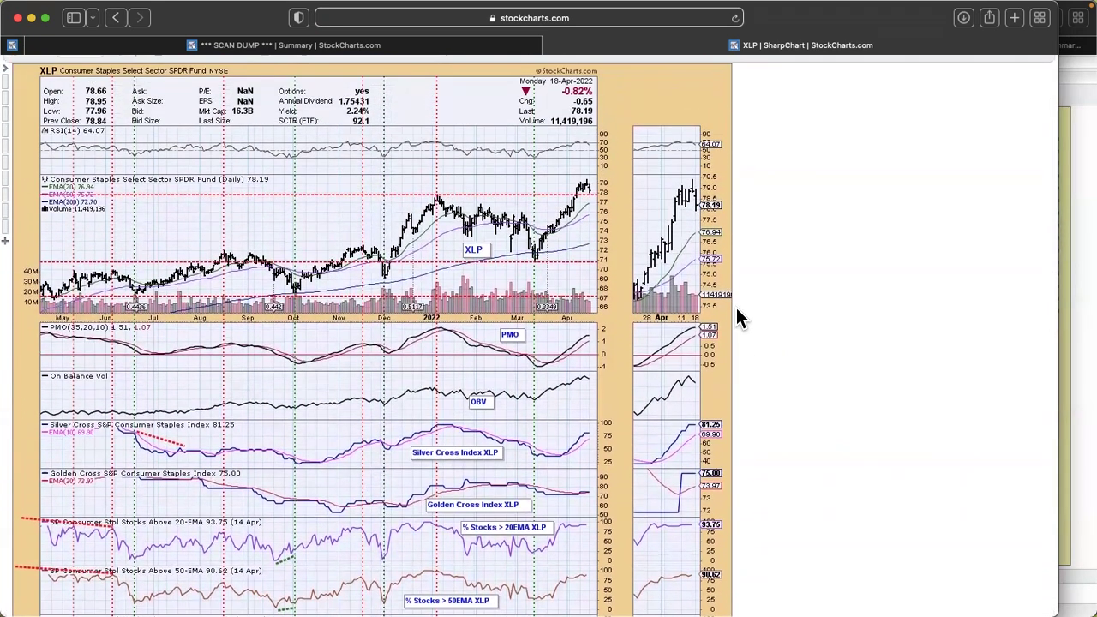
{"action": "scroll", "coordinate": [737, 312], "scroll_direction": "up", "scroll_amount": 3}
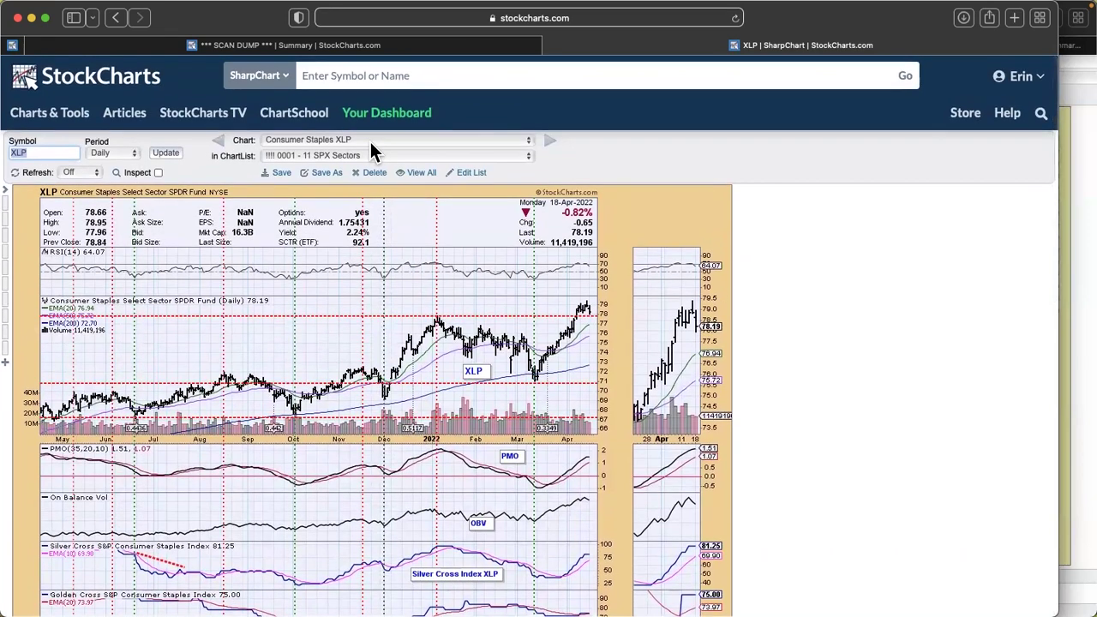
- Switch to the Energy XLE chart and examine its price, PMO, Silver and Golden Cross Index, participation, Stochastics and relative strength panels
{"action": "left_click", "coordinate": [371, 146]}
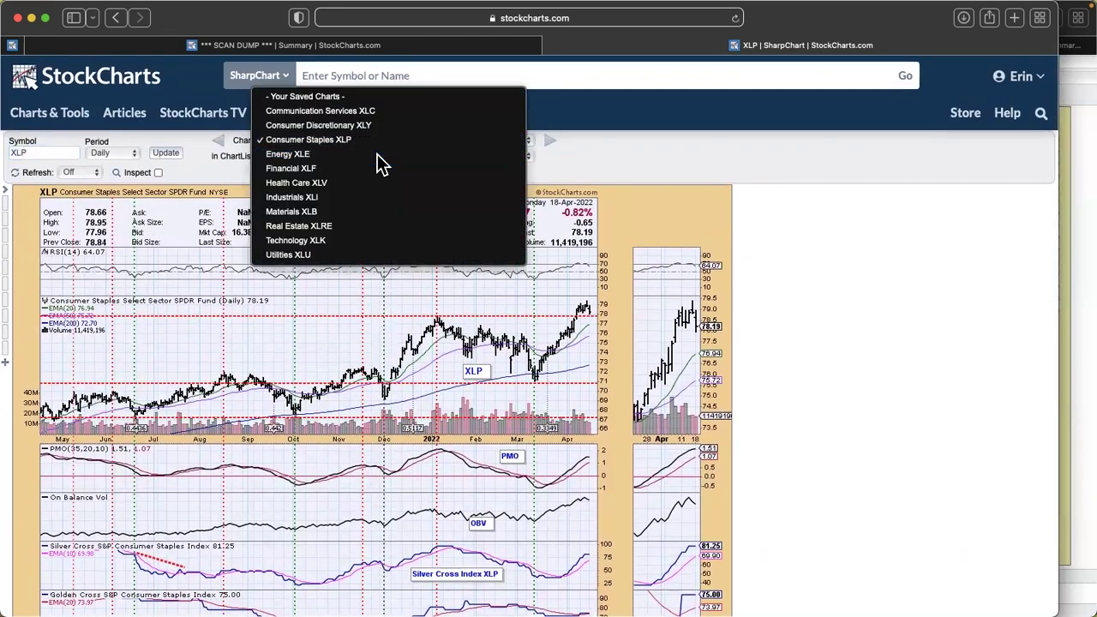
{"action": "left_click", "coordinate": [377, 155]}
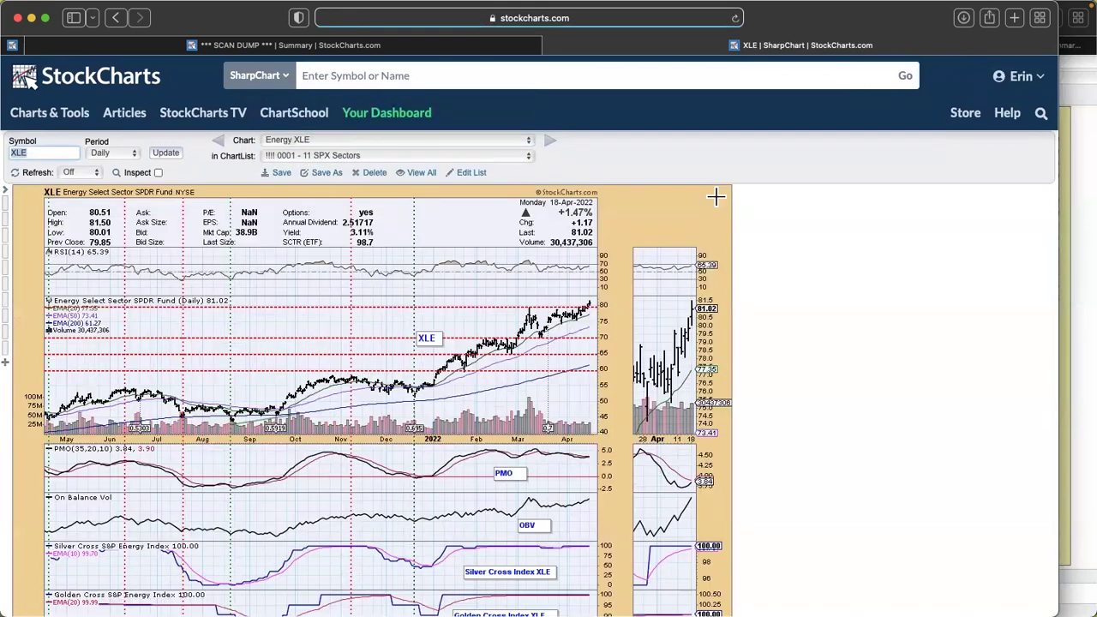
{"action": "scroll", "coordinate": [707, 201], "scroll_direction": "down", "scroll_amount": 3}
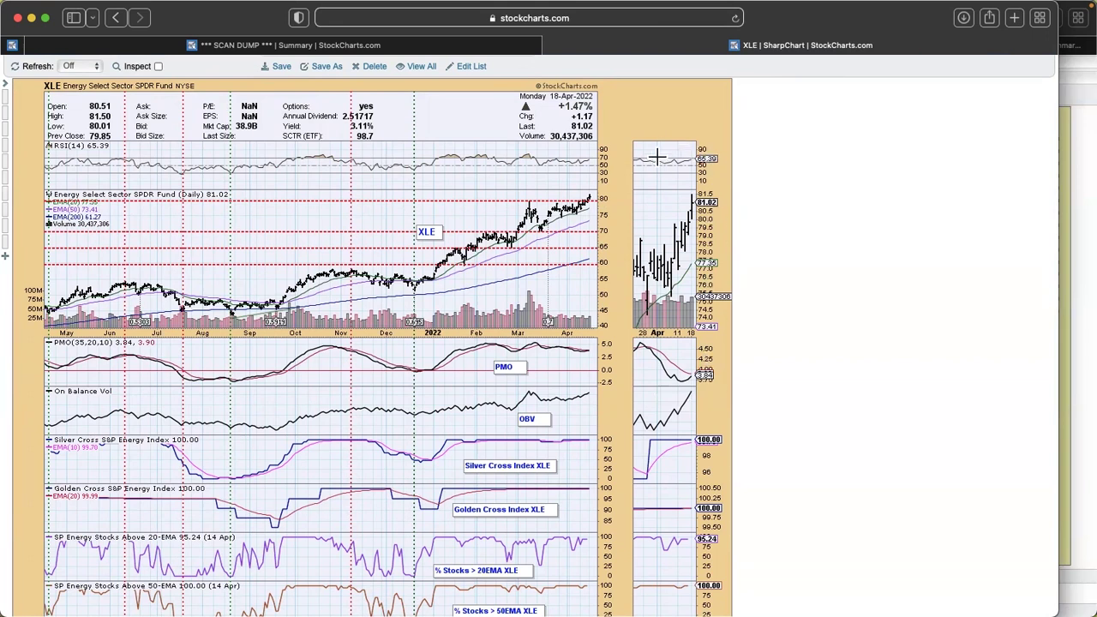
{"action": "scroll", "coordinate": [711, 171], "scroll_direction": "down", "scroll_amount": 4}
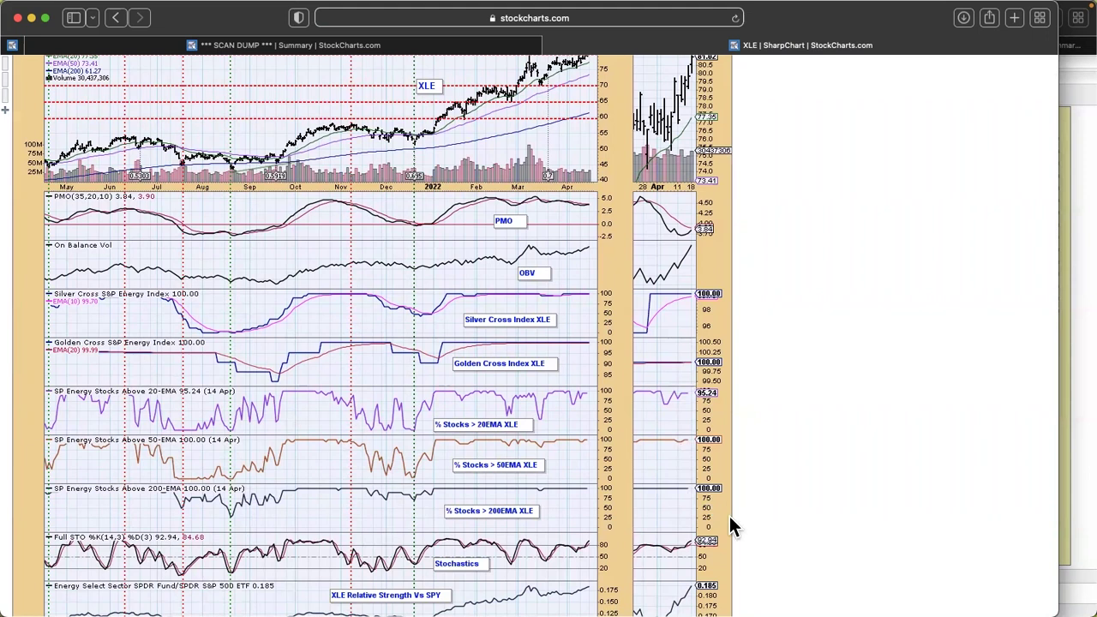
{"action": "scroll", "coordinate": [775, 416], "scroll_direction": "down", "scroll_amount": 2}
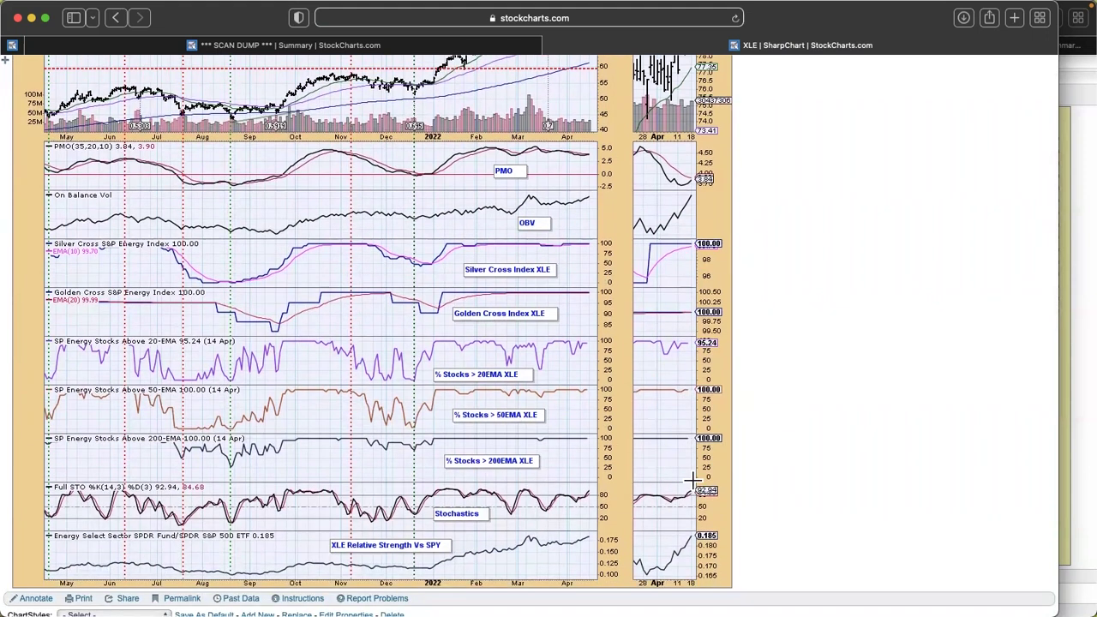
{"action": "scroll", "coordinate": [767, 230], "scroll_direction": "up", "scroll_amount": 8}
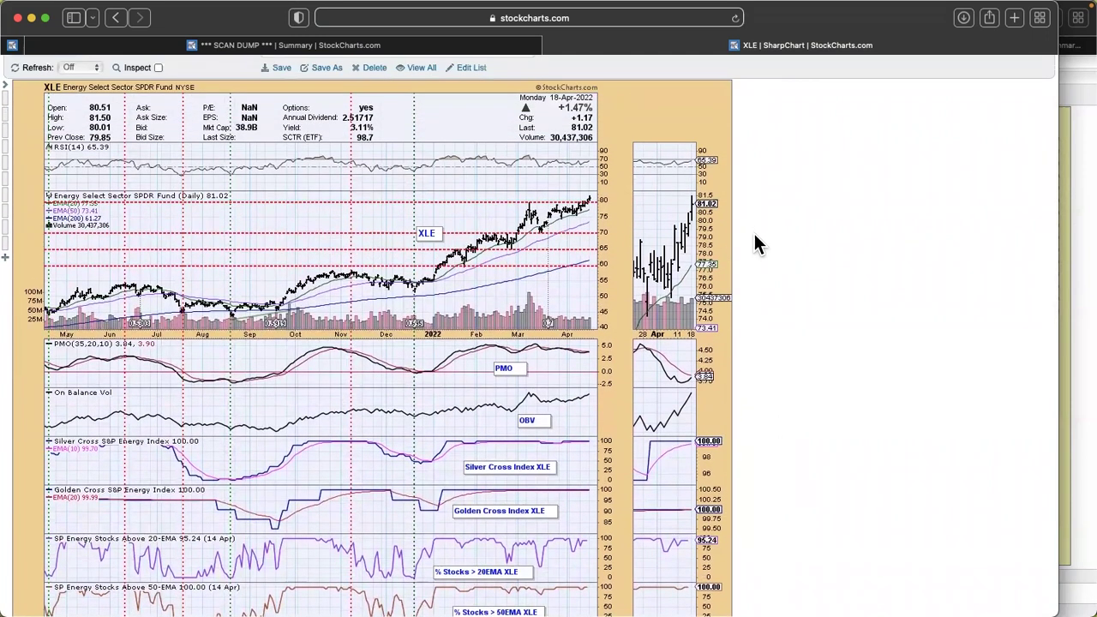
{"action": "scroll", "coordinate": [755, 239], "scroll_direction": "up", "scroll_amount": 4}
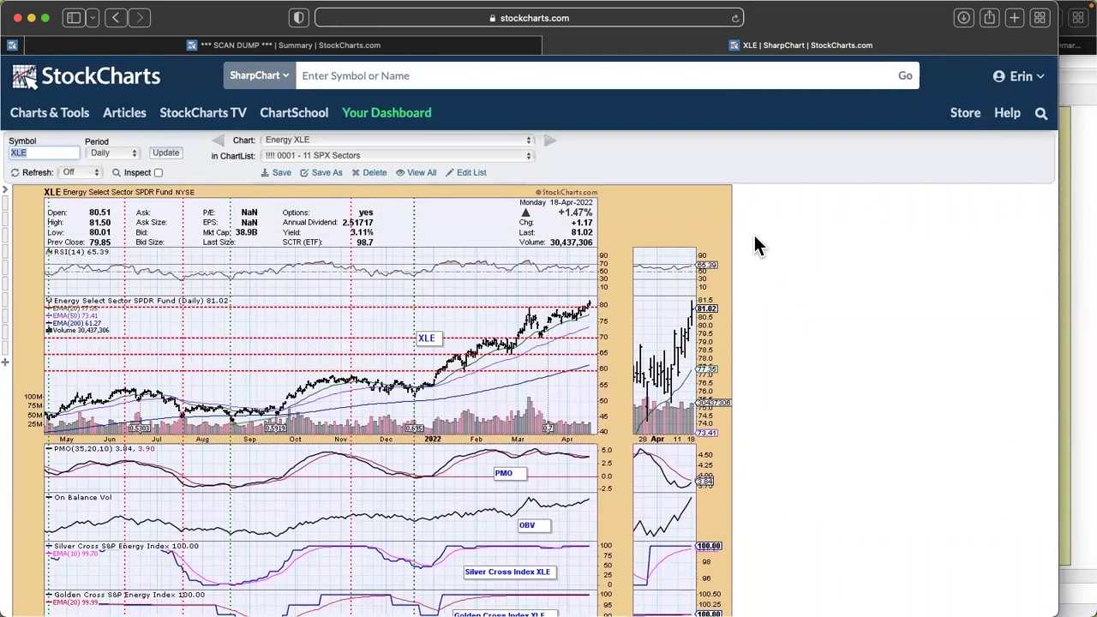
- Switch to the Materials XLB chart and examine its price, PMO, OBV, Silver and Golden Cross Index, participation and relative strength panels
{"action": "left_click", "coordinate": [433, 141]}
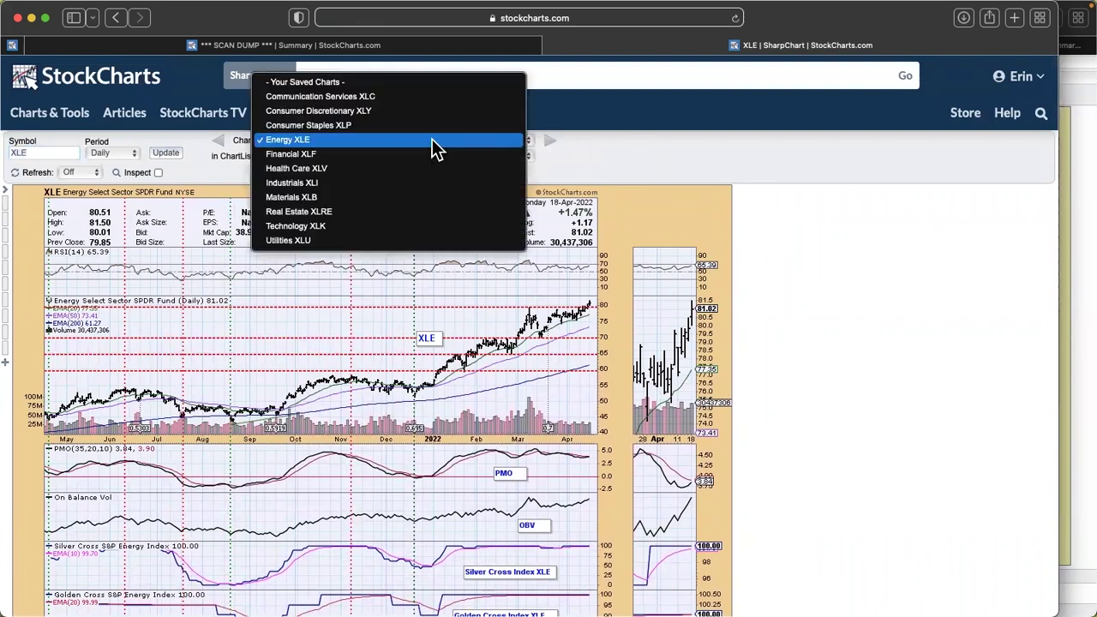
{"action": "left_click", "coordinate": [430, 196]}
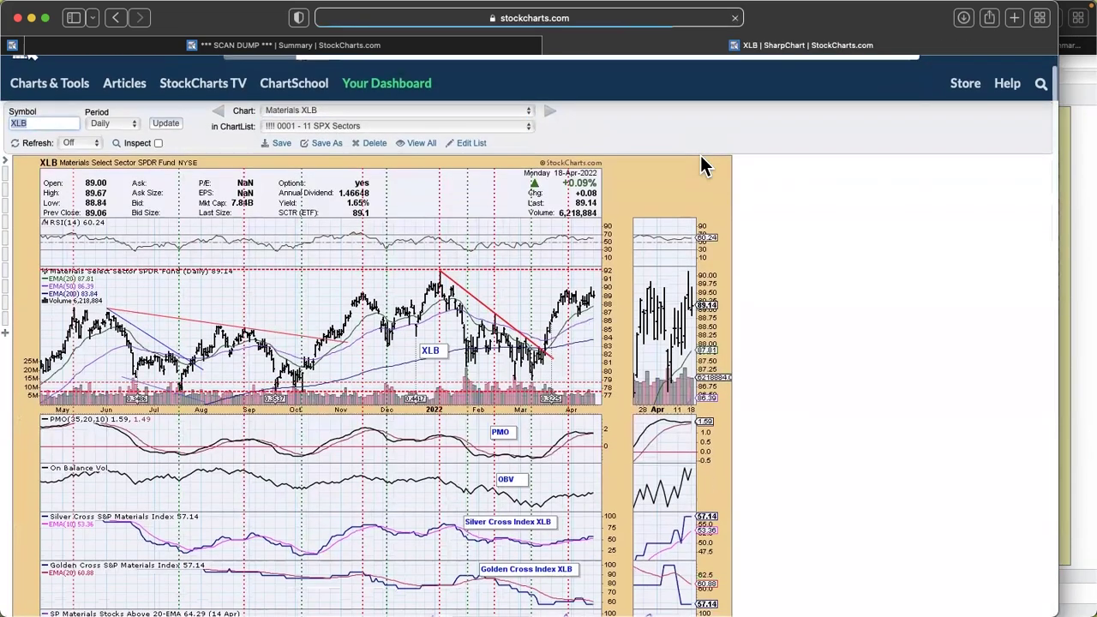
{"action": "scroll", "coordinate": [700, 155], "scroll_direction": "down", "scroll_amount": 5}
{"action": "scroll", "coordinate": [700, 155], "scroll_direction": "up", "scroll_amount": 1}
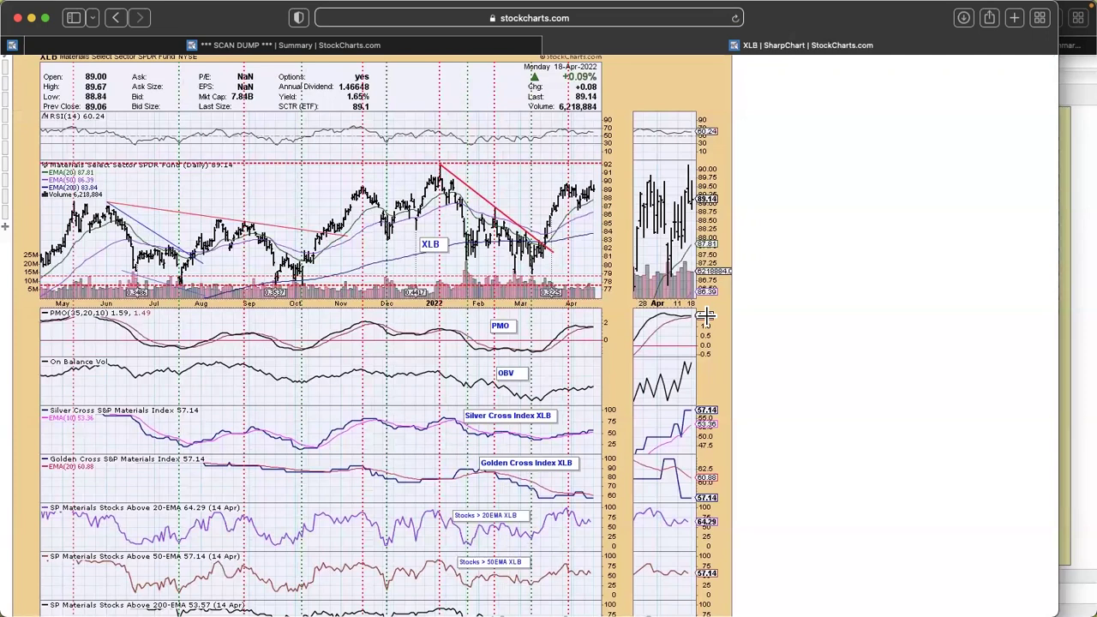
{"action": "scroll", "coordinate": [705, 315], "scroll_direction": "down", "scroll_amount": 3}
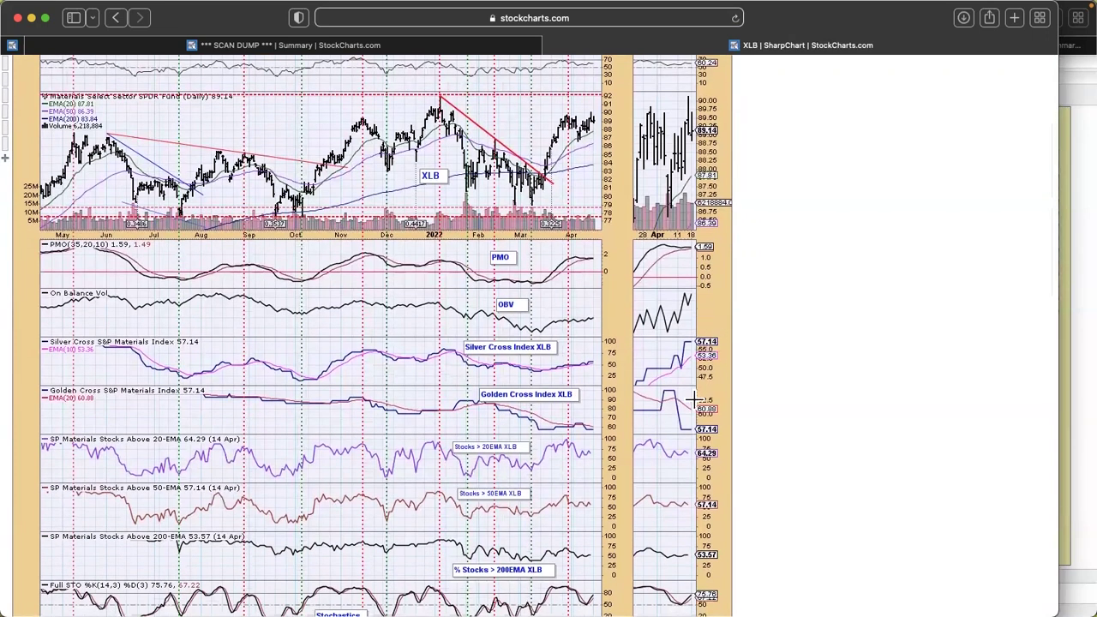
{"action": "scroll", "coordinate": [687, 527], "scroll_direction": "down", "scroll_amount": 3}
{"action": "scroll", "coordinate": [685, 529], "scroll_direction": "up", "scroll_amount": 1}
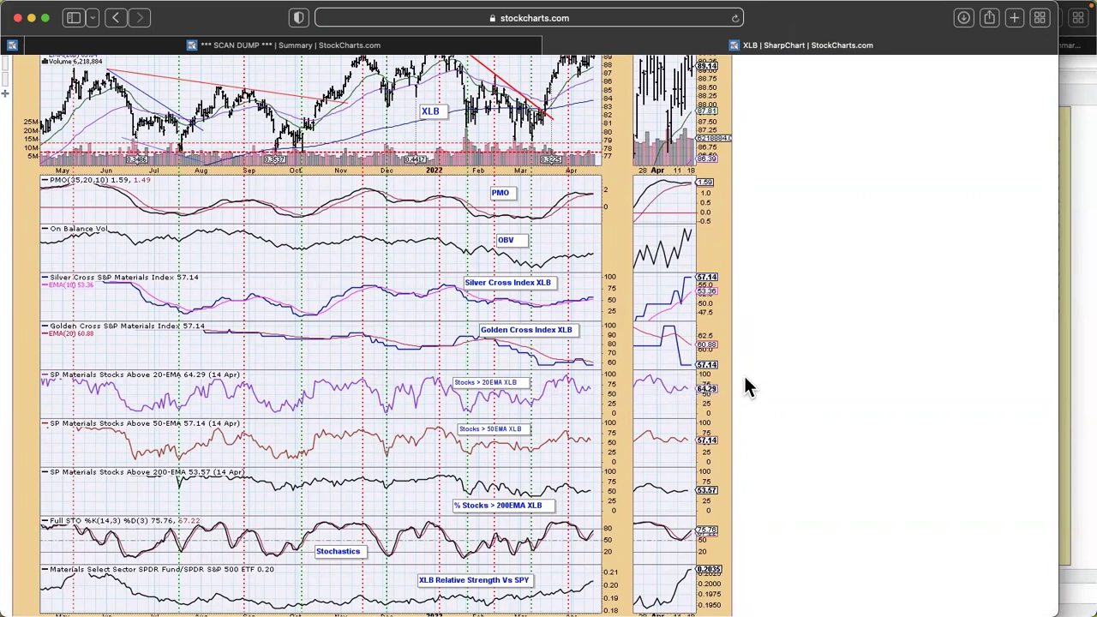
{"action": "scroll", "coordinate": [745, 378], "scroll_direction": "up", "scroll_amount": 4}
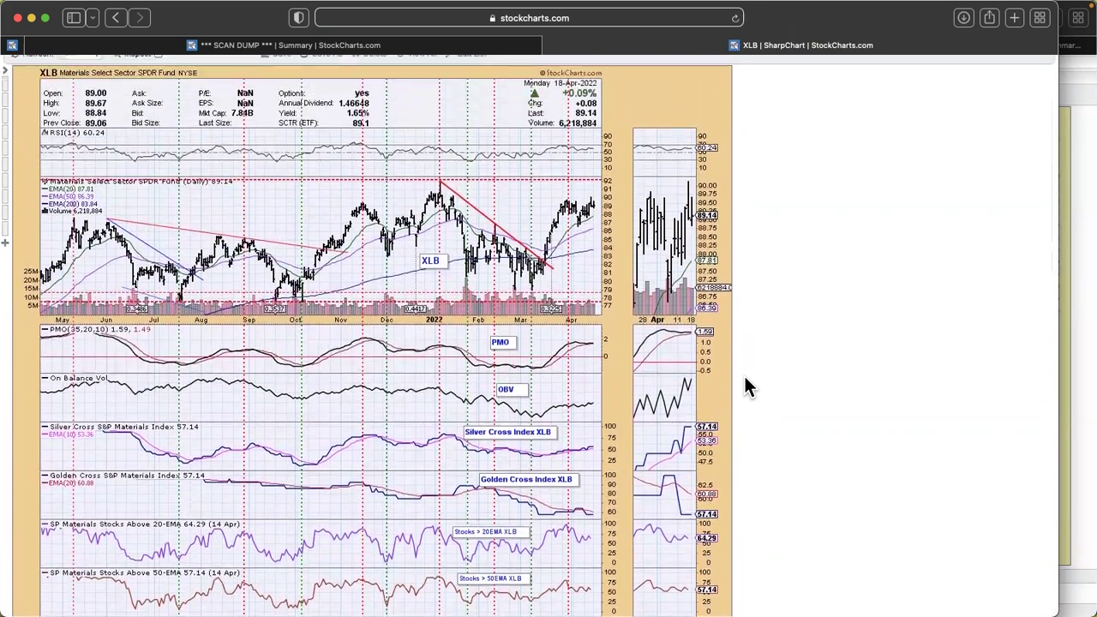
{"action": "scroll", "coordinate": [745, 378], "scroll_direction": "down", "scroll_amount": 1}
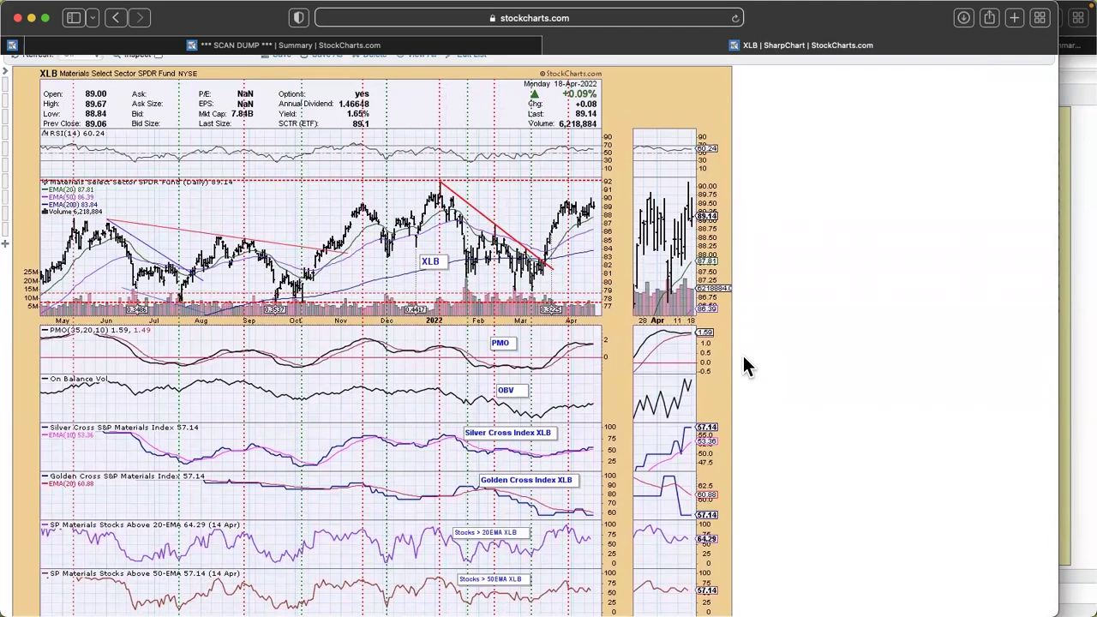
{"action": "scroll", "coordinate": [744, 368], "scroll_direction": "up", "scroll_amount": 3}
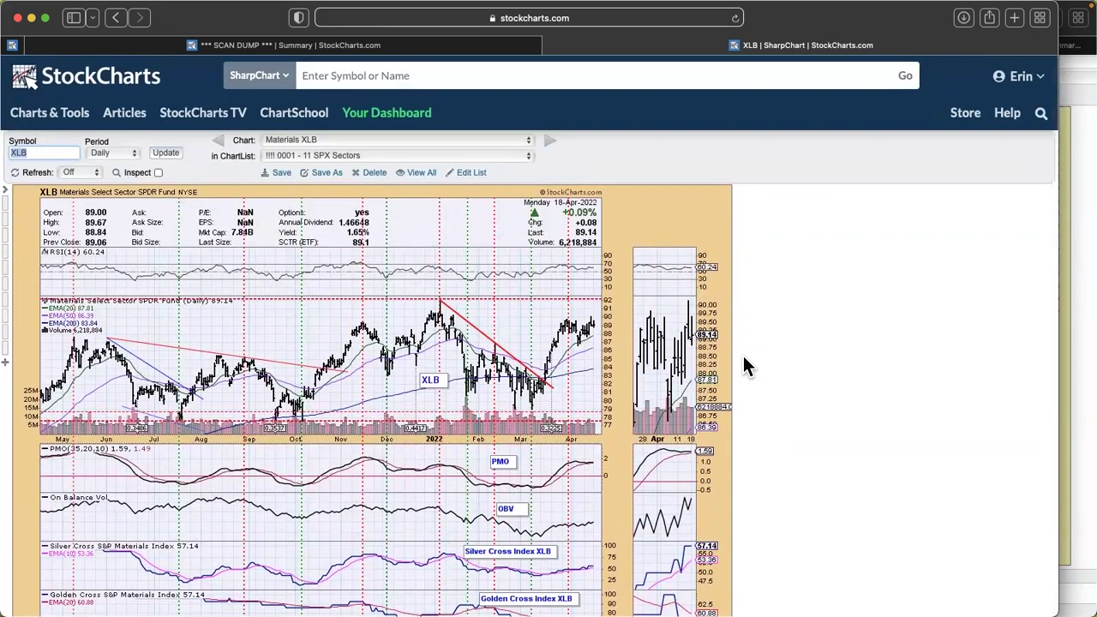
{"action": "scroll", "coordinate": [745, 367], "scroll_direction": "down", "scroll_amount": 1}
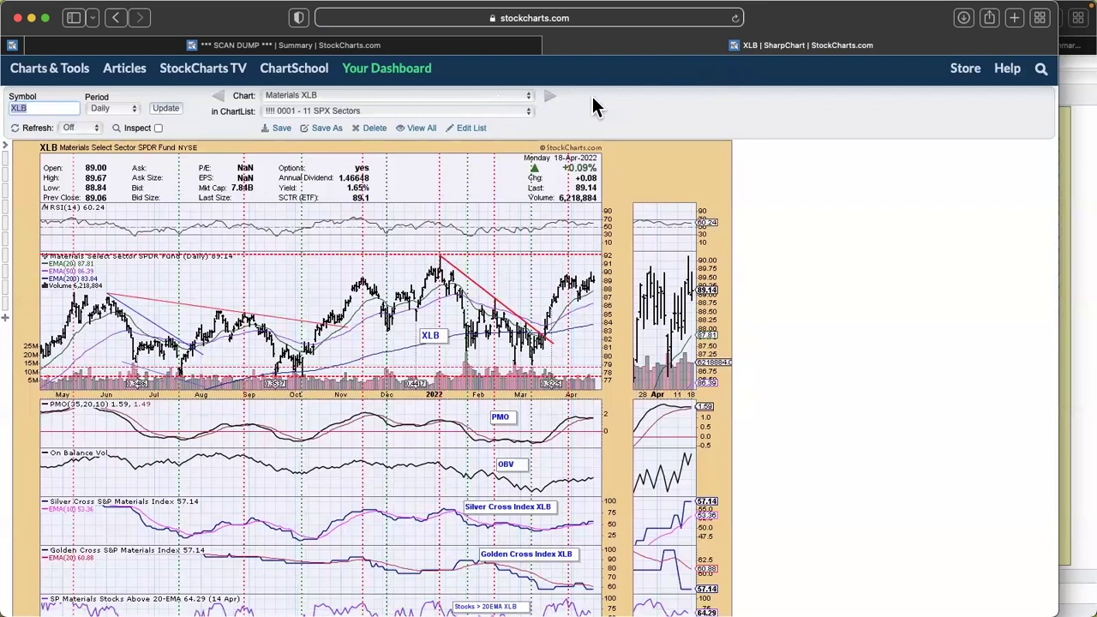
{"action": "scroll", "coordinate": [383, 107], "scroll_direction": "up", "scroll_amount": 2}
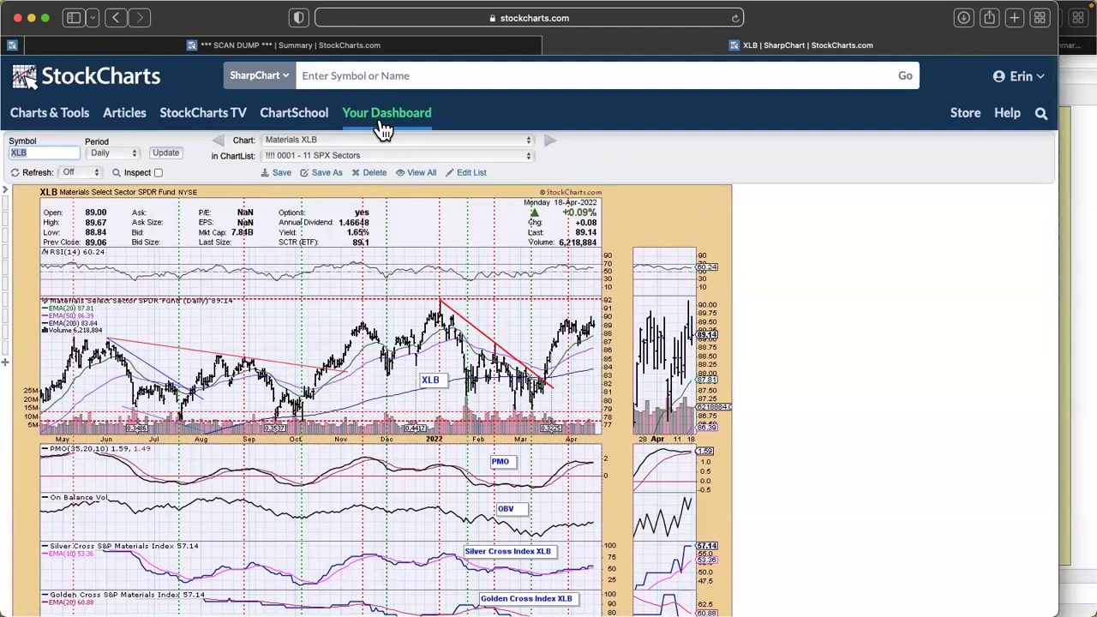
- Open the Industry Summary page from the member tools on the dashboard
{"action": "left_click", "coordinate": [380, 120]}
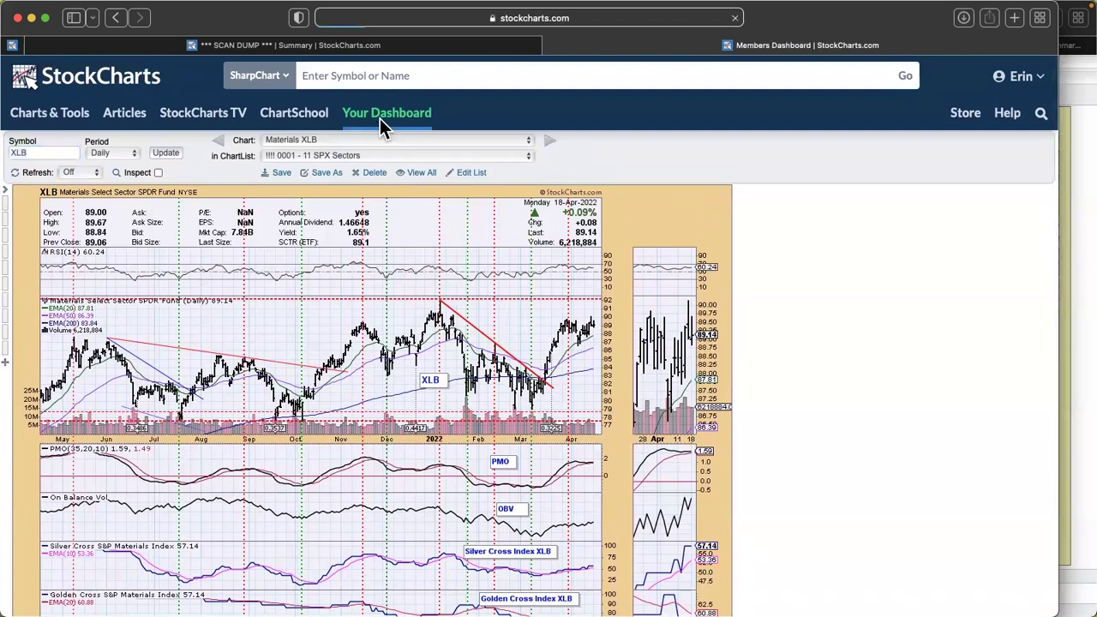
{"action": "scroll", "coordinate": [154, 369], "scroll_direction": "down", "scroll_amount": 10}
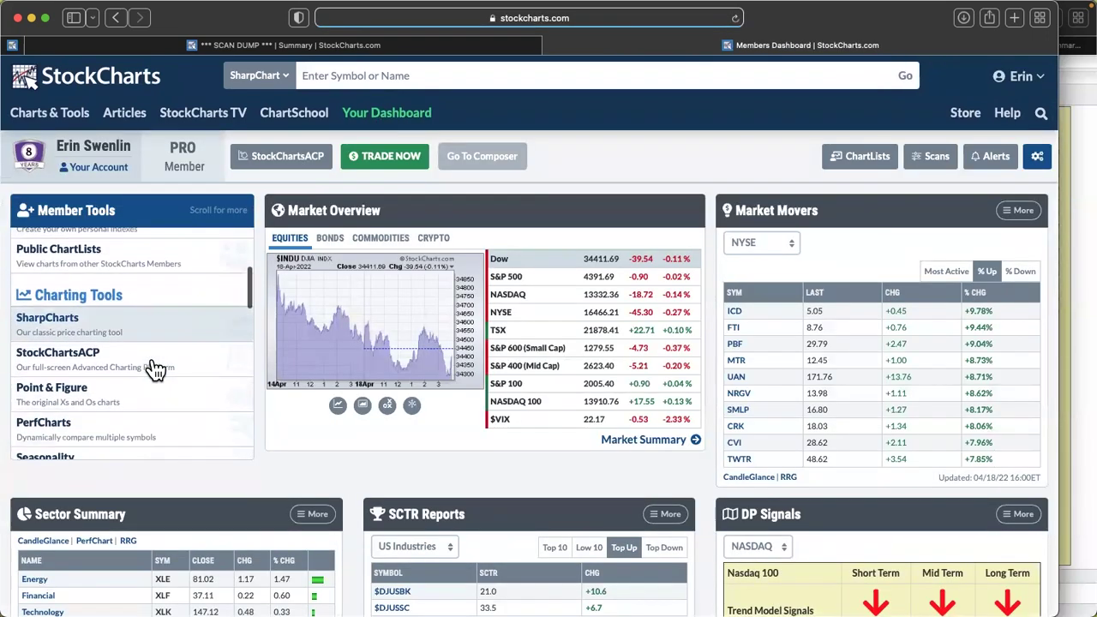
{"action": "scroll", "coordinate": [155, 368], "scroll_direction": "down", "scroll_amount": 10}
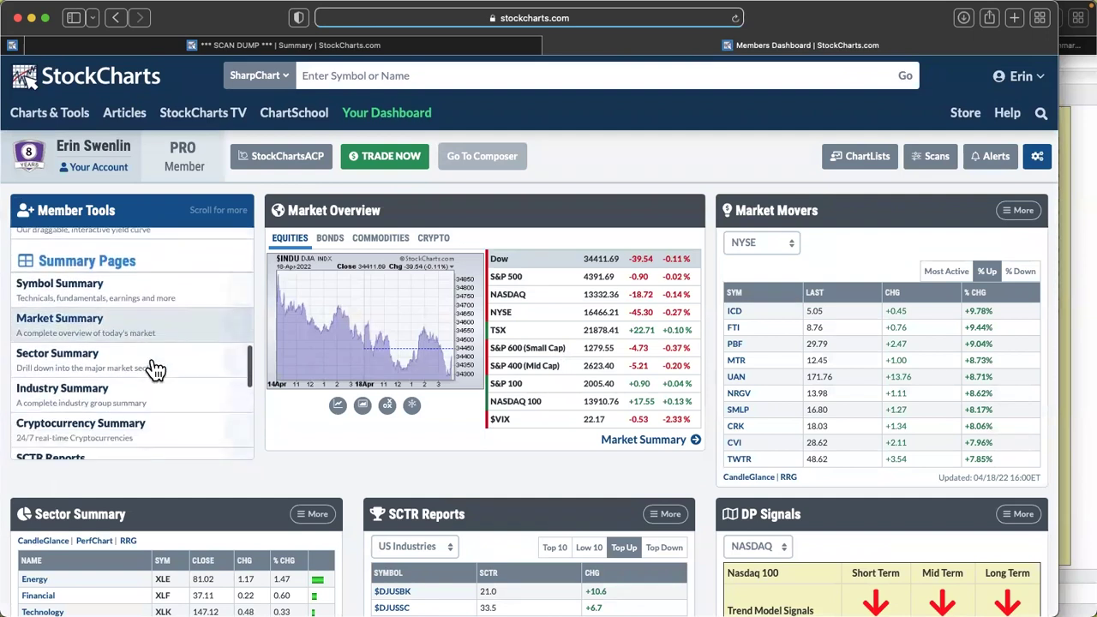
{"action": "left_click", "coordinate": [153, 349]}
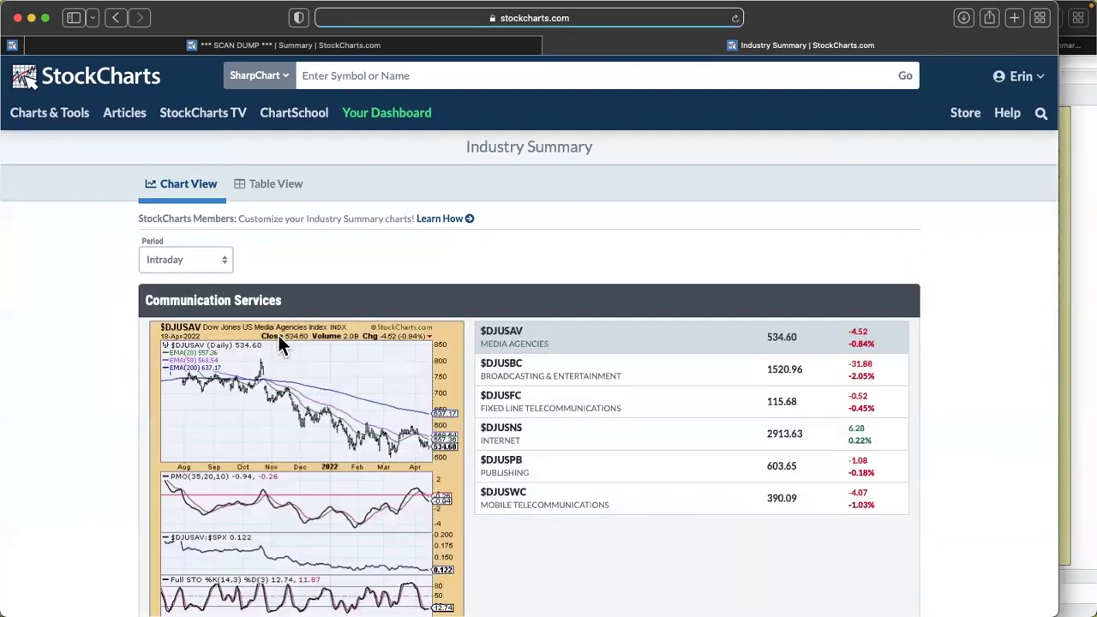
- Find the Energy industries and view the Integrated Oil & Gas, Exploration & Production, Pipelines and Coal charts one after another
{"action": "scroll", "coordinate": [857, 266], "scroll_direction": "down", "scroll_amount": 3}
{"action": "scroll", "coordinate": [859, 268], "scroll_direction": "down", "scroll_amount": 5}
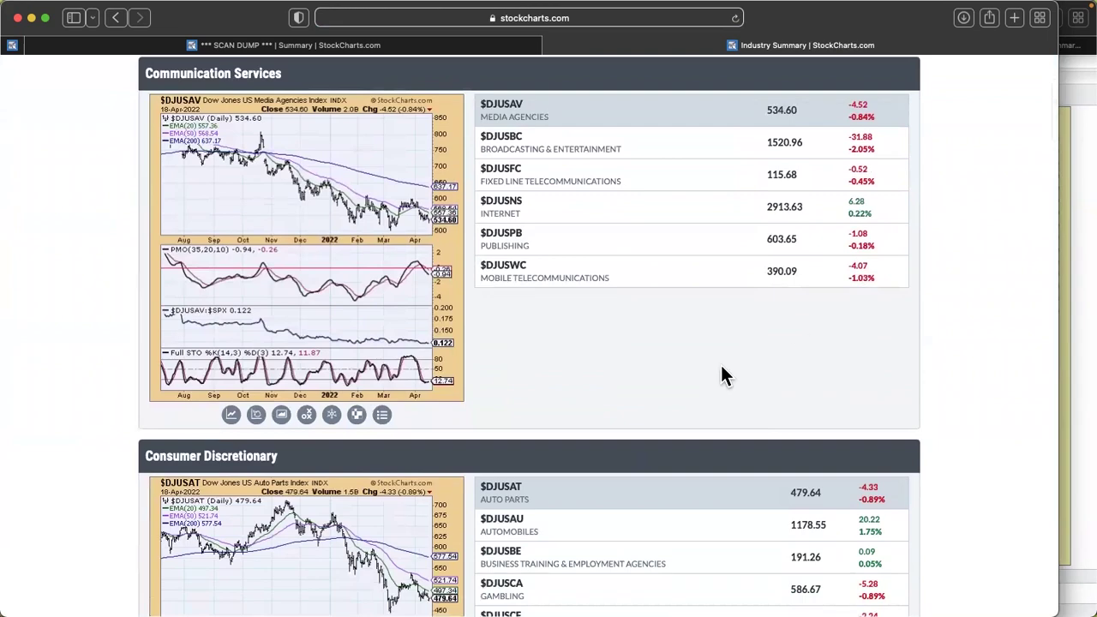
{"action": "scroll", "coordinate": [722, 375], "scroll_direction": "down", "scroll_amount": 6}
{"action": "scroll", "coordinate": [721, 375], "scroll_direction": "down", "scroll_amount": 6}
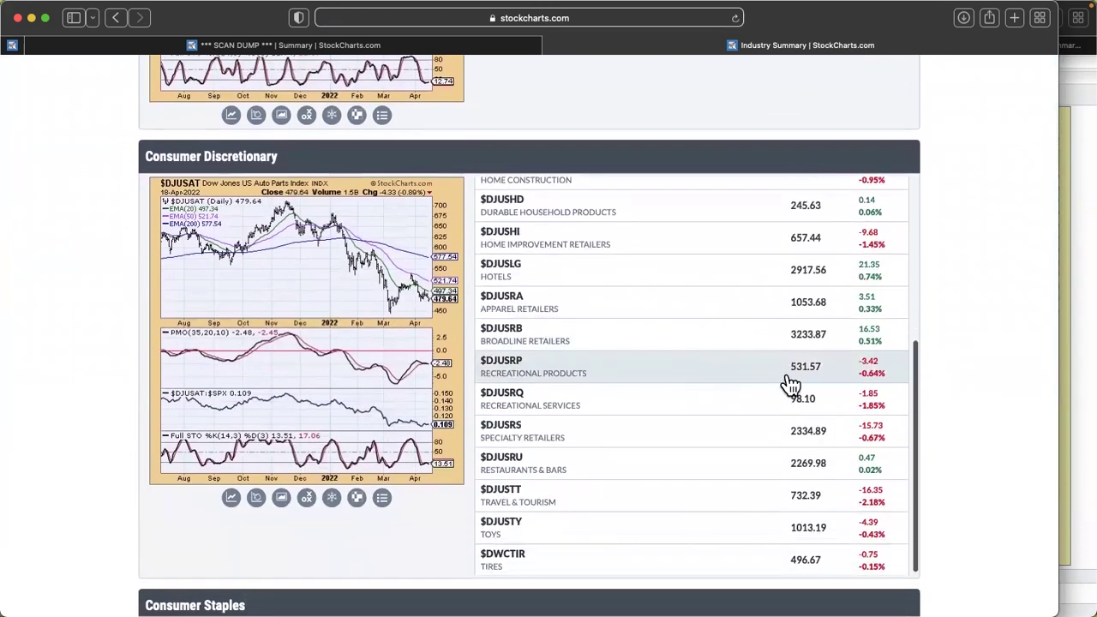
{"action": "scroll", "coordinate": [998, 385], "scroll_direction": "down", "scroll_amount": 5}
{"action": "scroll", "coordinate": [996, 377], "scroll_direction": "down", "scroll_amount": 10}
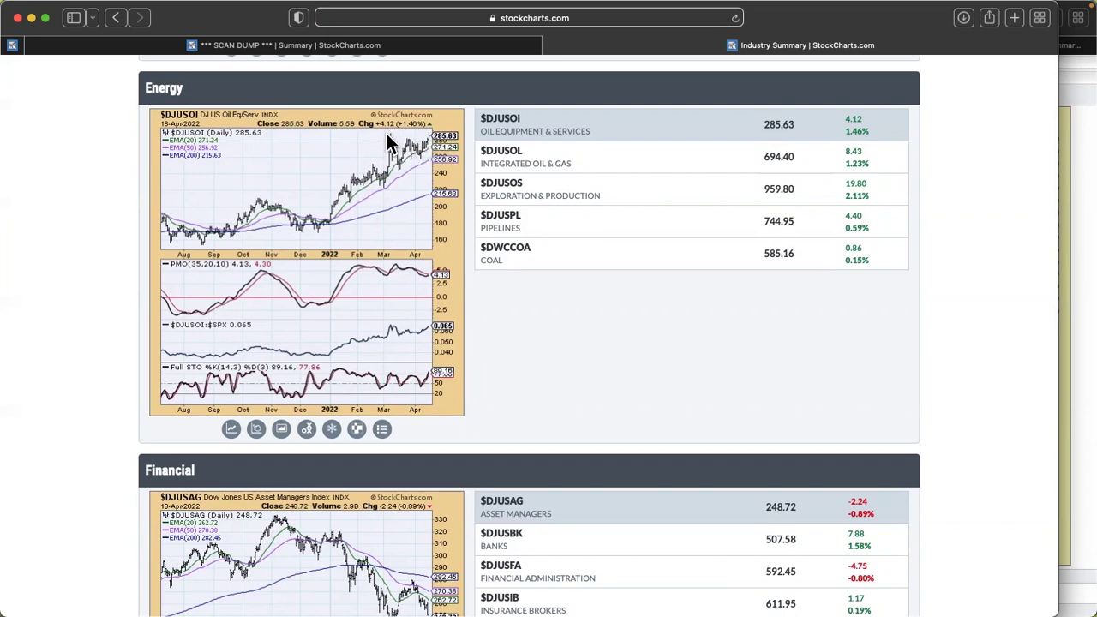
{"action": "left_click", "coordinate": [625, 167]}
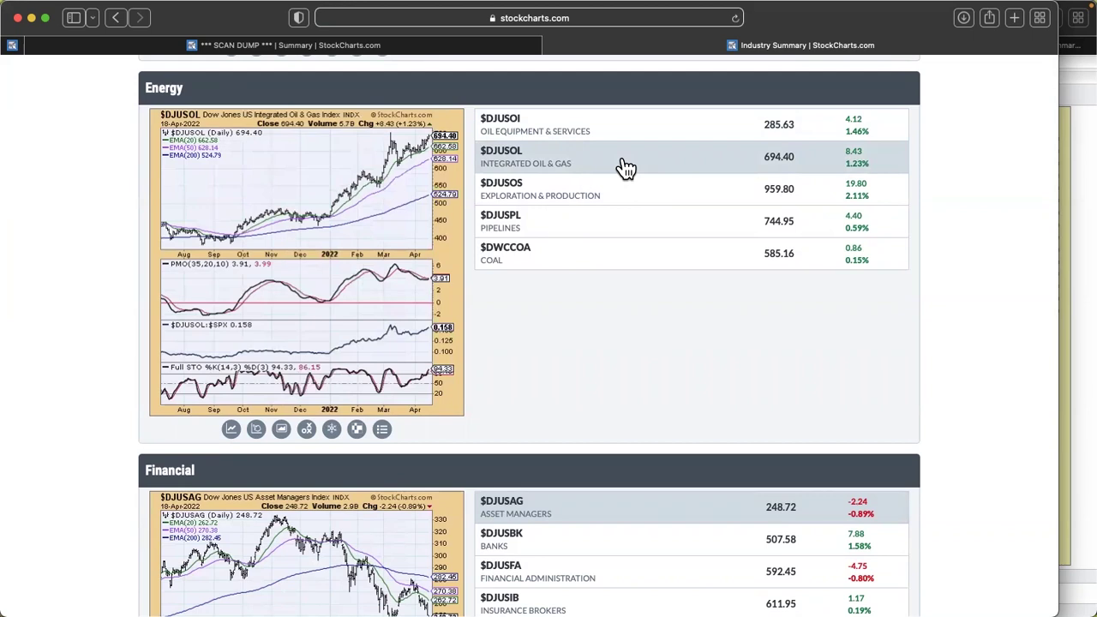
{"action": "left_click", "coordinate": [615, 200]}
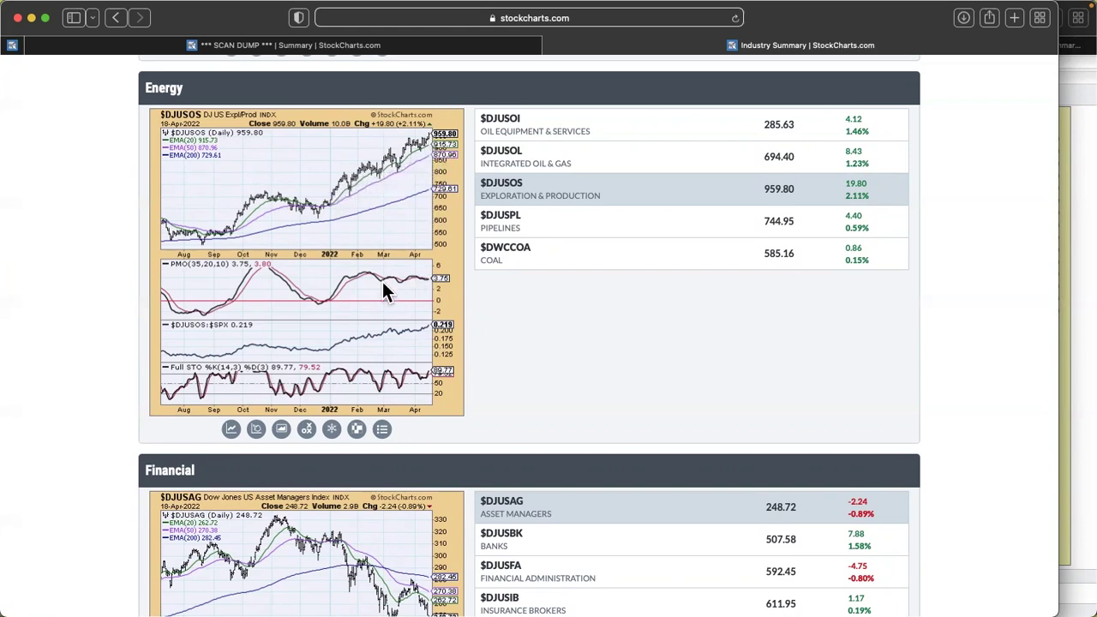
{"action": "left_click", "coordinate": [561, 225]}
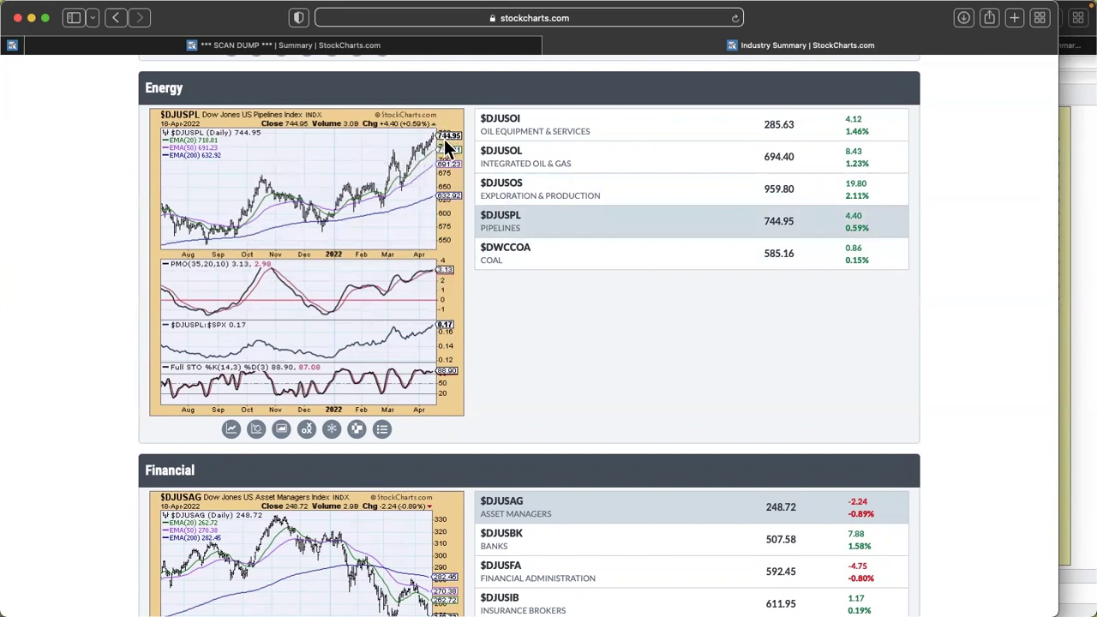
{"action": "left_click", "coordinate": [530, 270]}
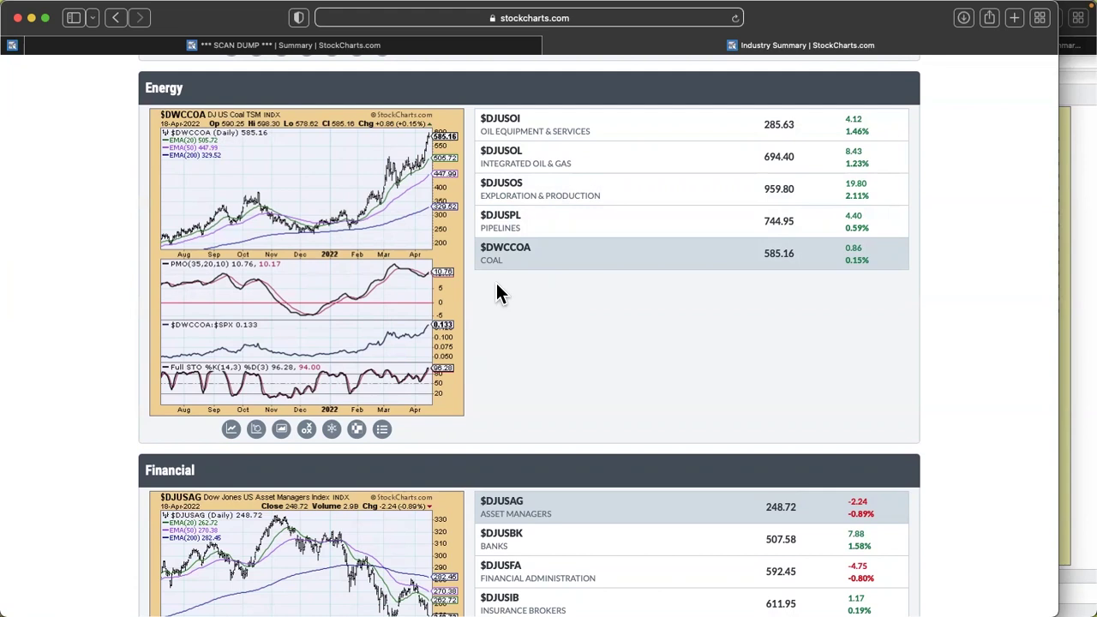
- Skim the Financial, Health Care and consumer industry groups, and switch to the open *** SCAN DUMP *** summary list
{"action": "scroll", "coordinate": [500, 293], "scroll_direction": "down", "scroll_amount": 10}
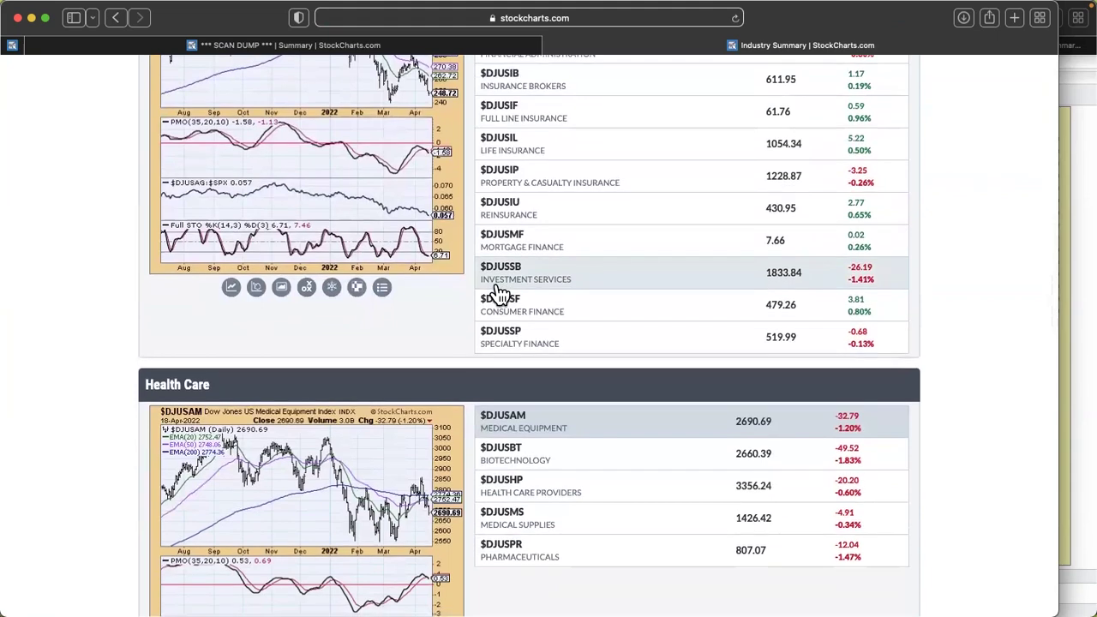
{"action": "scroll", "coordinate": [500, 293], "scroll_direction": "up", "scroll_amount": 15}
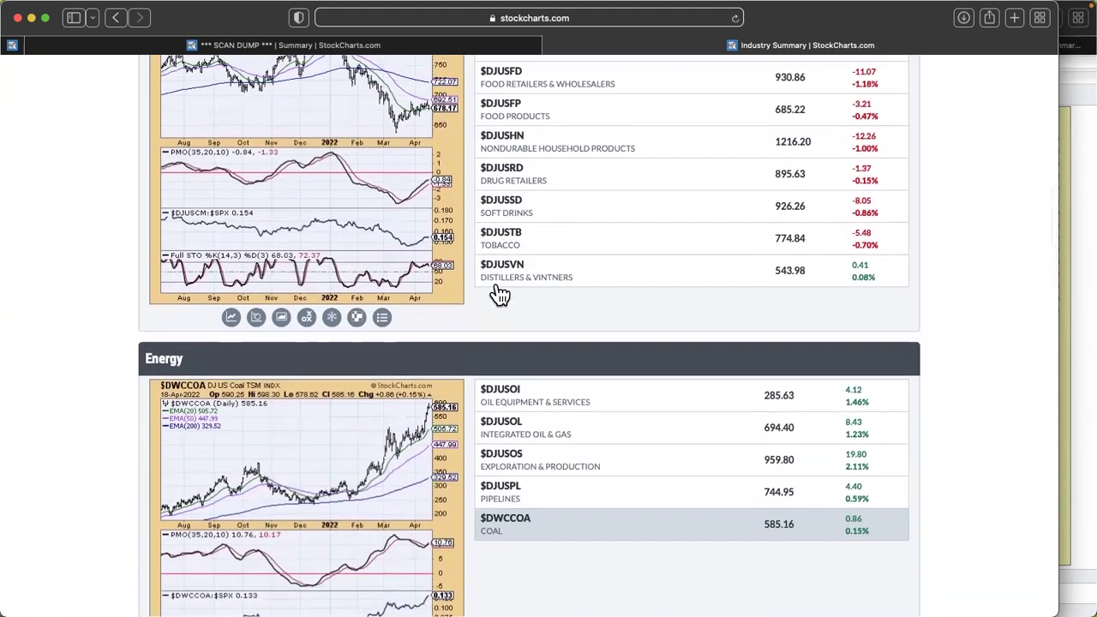
{"action": "scroll", "coordinate": [500, 293], "scroll_direction": "up", "scroll_amount": 9}
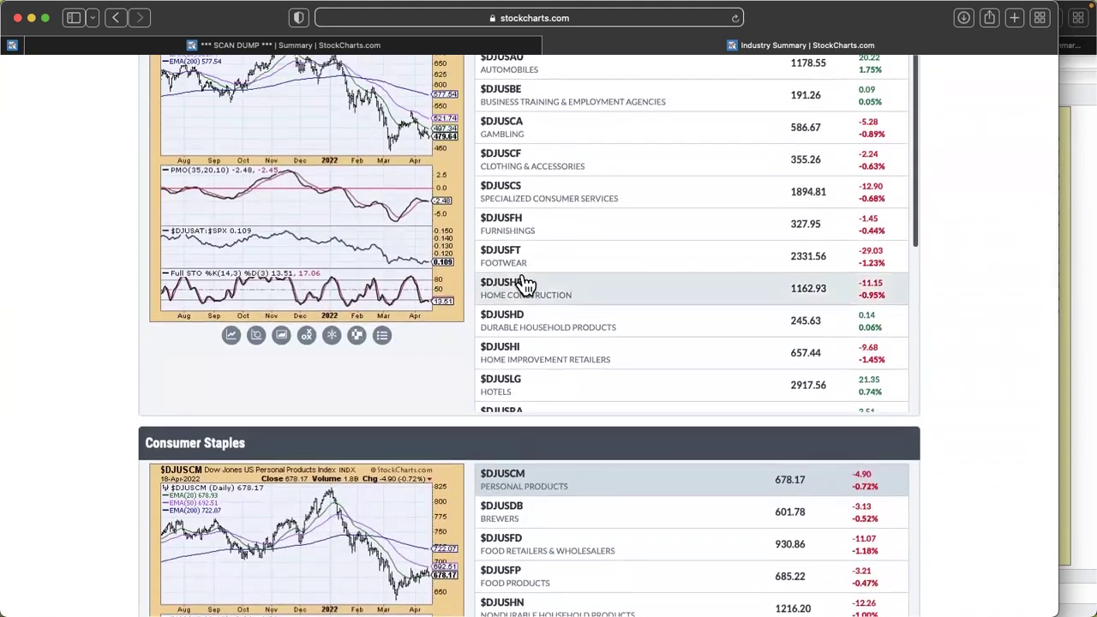
{"action": "left_click", "coordinate": [495, 41]}
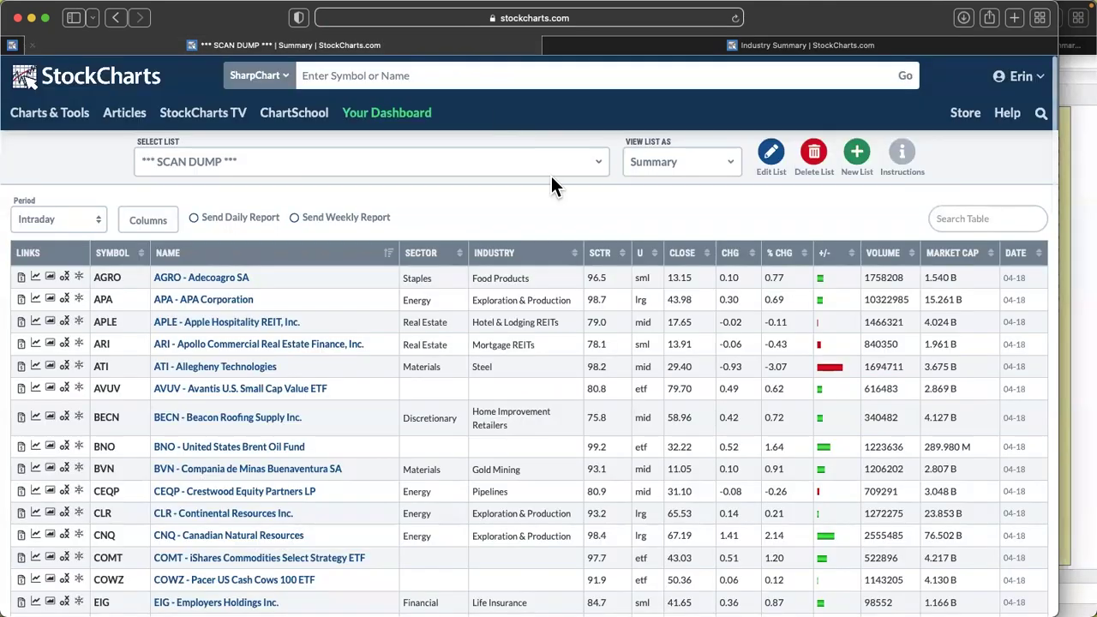
- Sort the *** SCAN DUMP *** summary list by sector and bring the Energy stocks into view
{"action": "scroll", "coordinate": [554, 196], "scroll_direction": "down", "scroll_amount": 1}
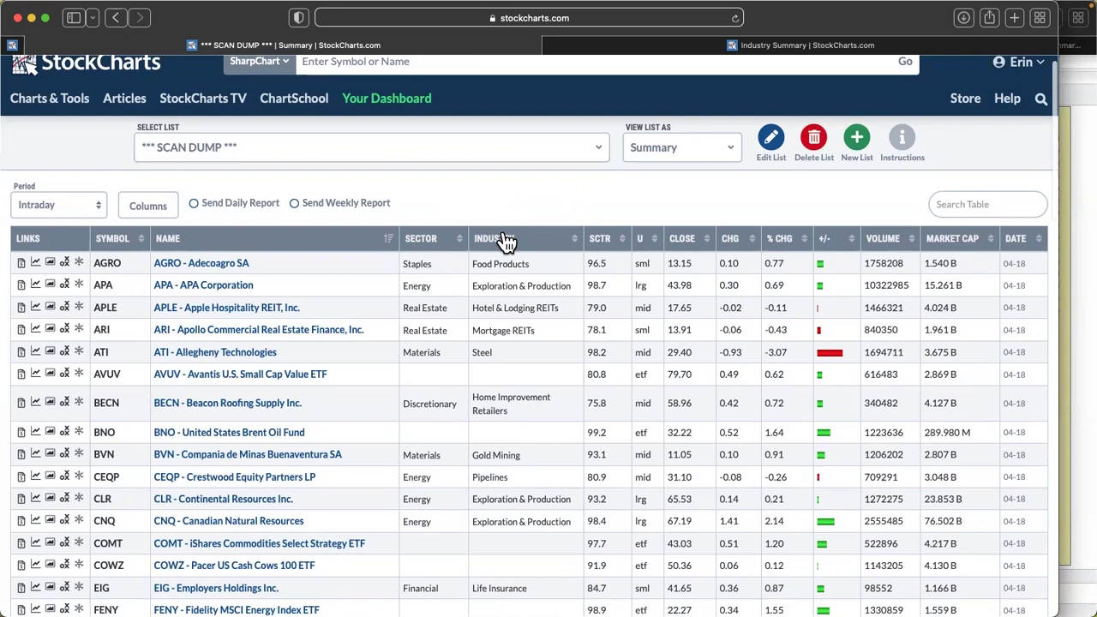
{"action": "left_click", "coordinate": [471, 238]}
{"action": "scroll", "coordinate": [463, 240], "scroll_direction": "down", "scroll_amount": 5}
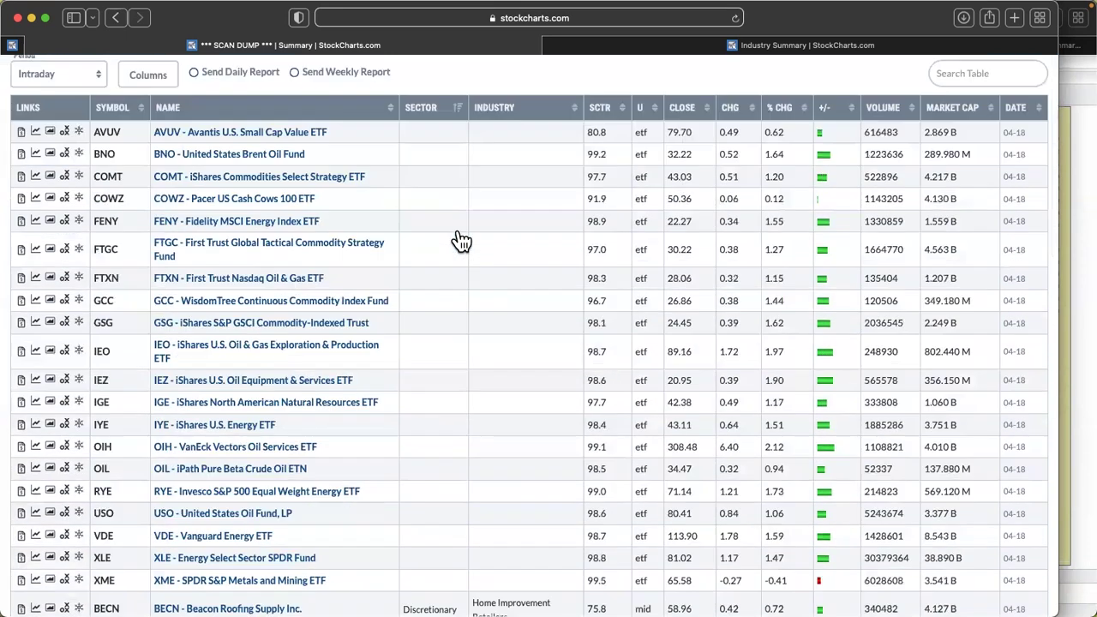
{"action": "scroll", "coordinate": [460, 239], "scroll_direction": "down", "scroll_amount": 8}
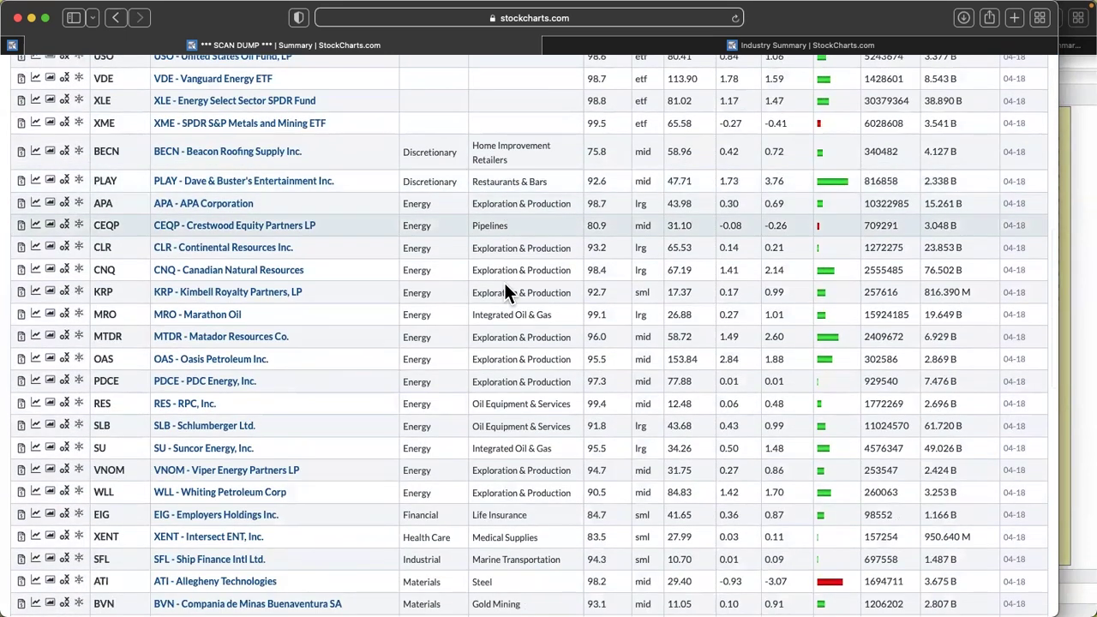
{"action": "scroll", "coordinate": [496, 492], "scroll_direction": "down", "scroll_amount": 1}
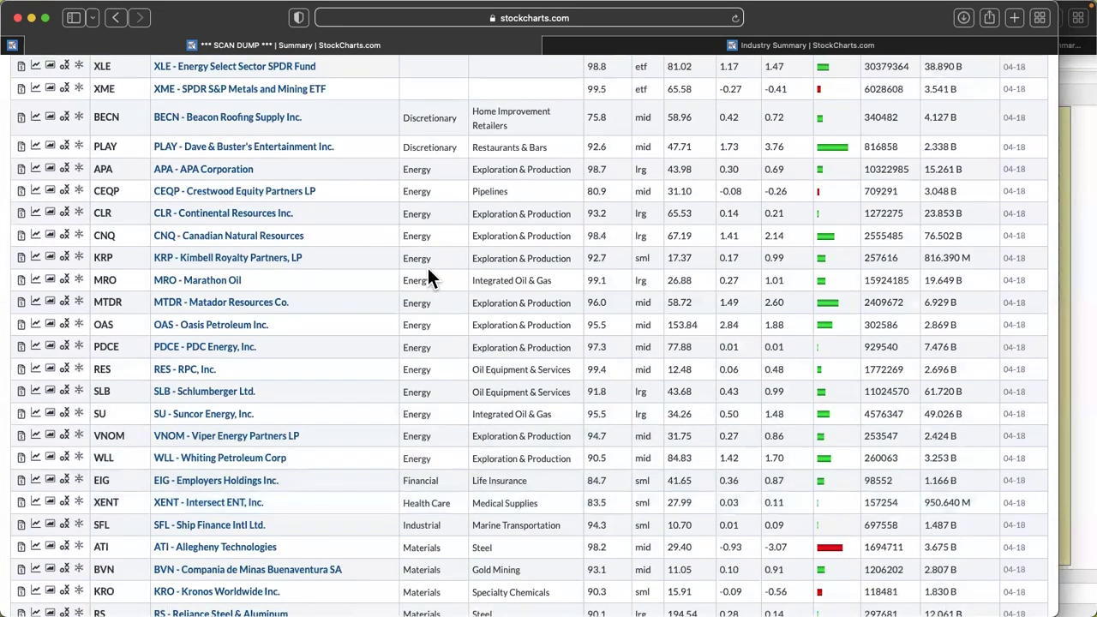
- Preview the thumbnail charts of Energy stocks from APA through MTDR, including KRP and MRO, in the summary list
{"action": "mouse_move", "coordinate": [110, 166]}
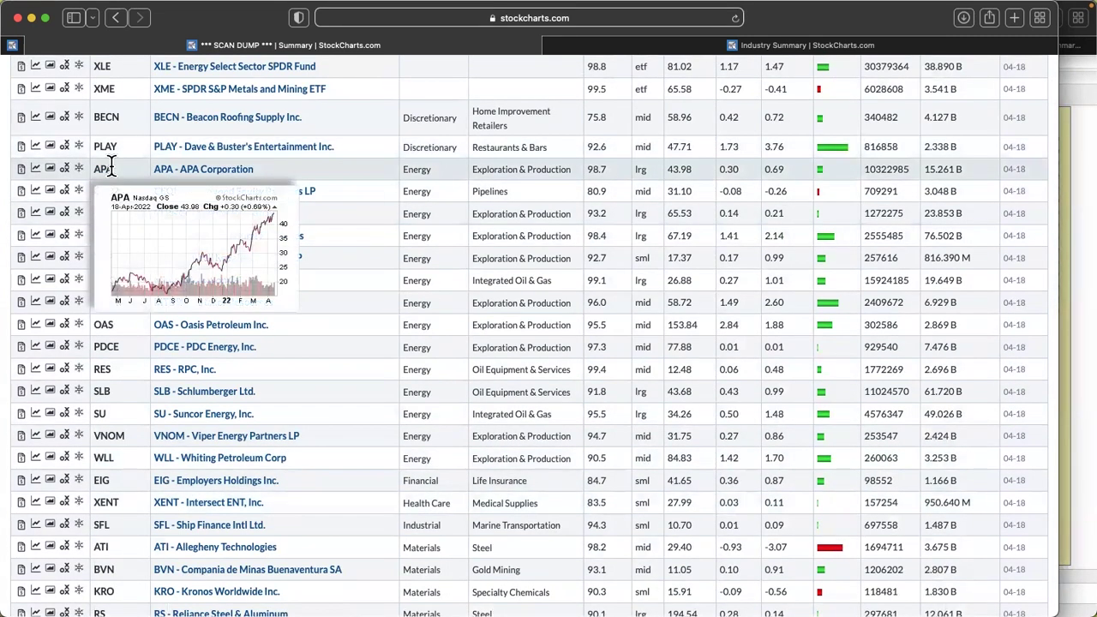
{"action": "mouse_move", "coordinate": [106, 191]}
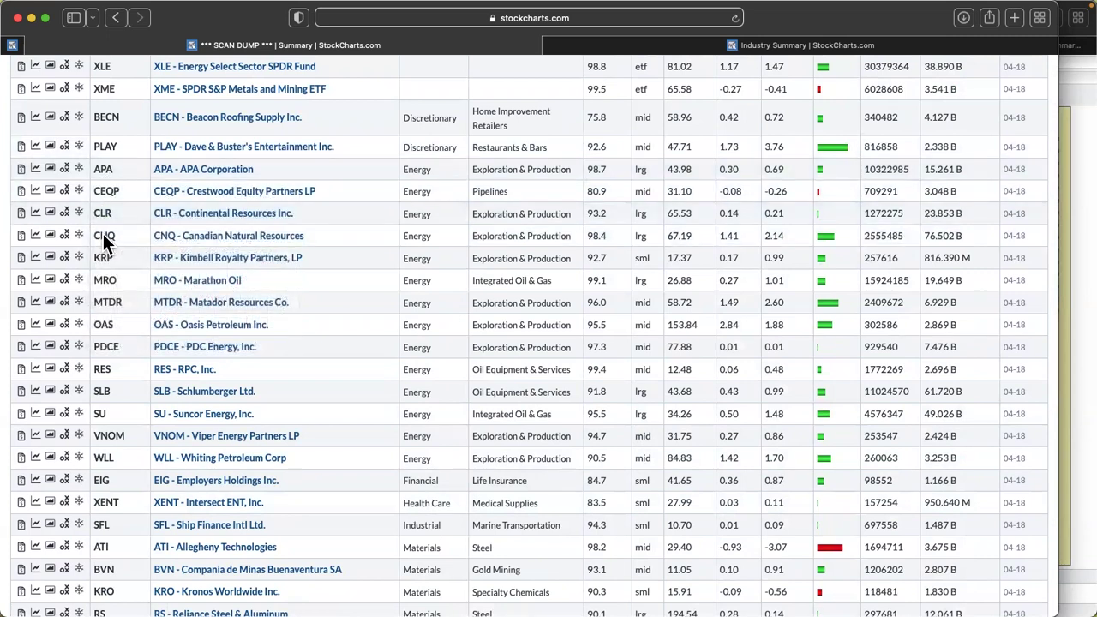
{"action": "mouse_move", "coordinate": [103, 238]}
{"action": "mouse_move", "coordinate": [101, 259]}
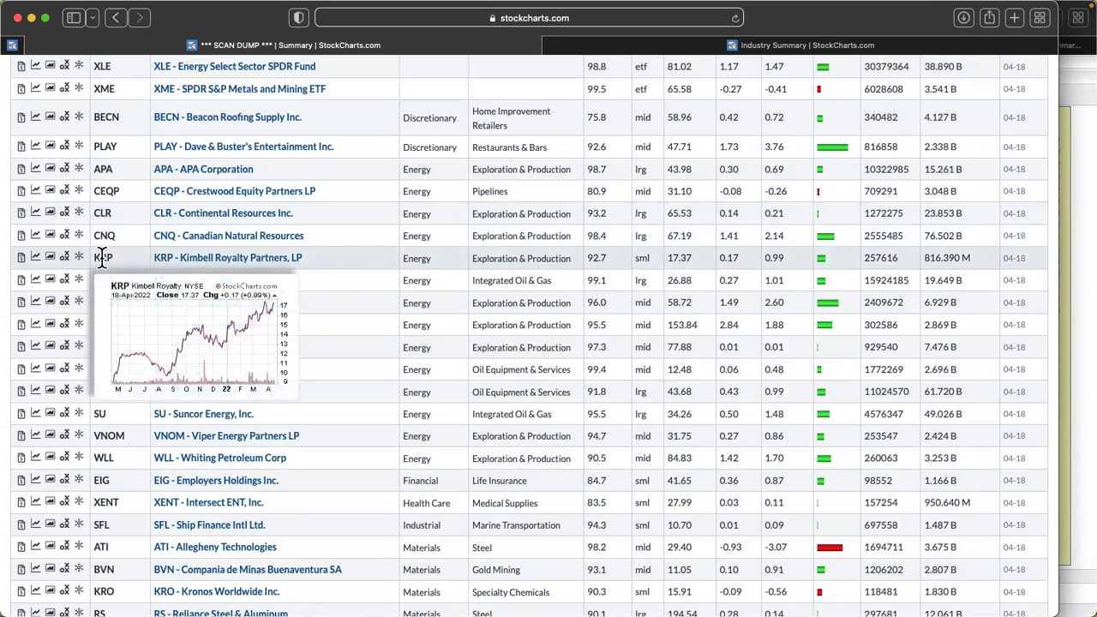
{"action": "mouse_move", "coordinate": [102, 279]}
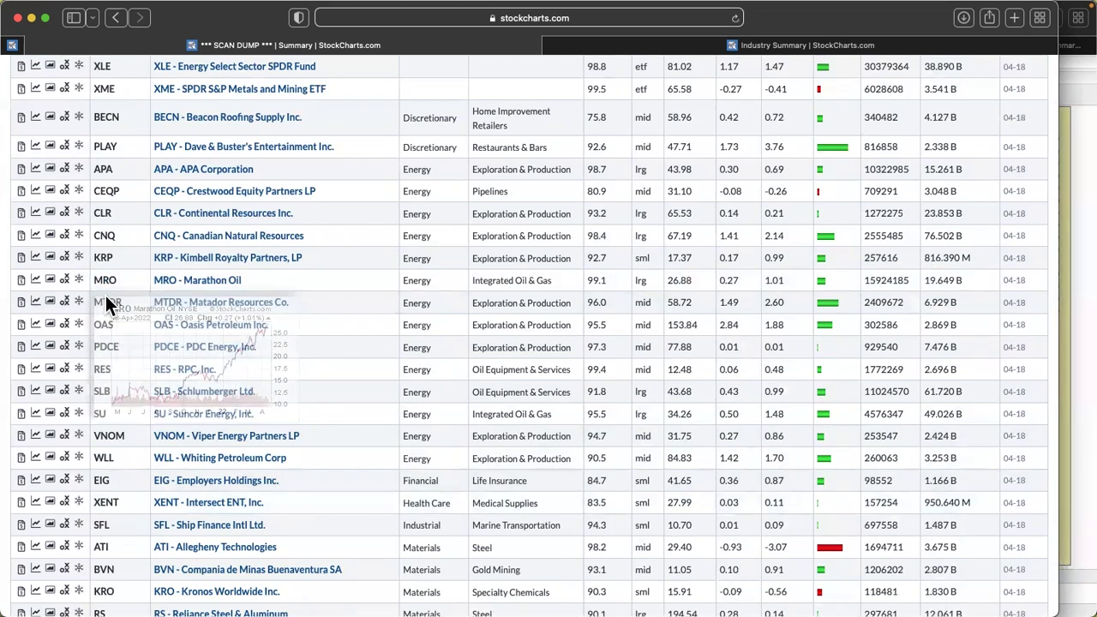
{"action": "mouse_move", "coordinate": [104, 305]}
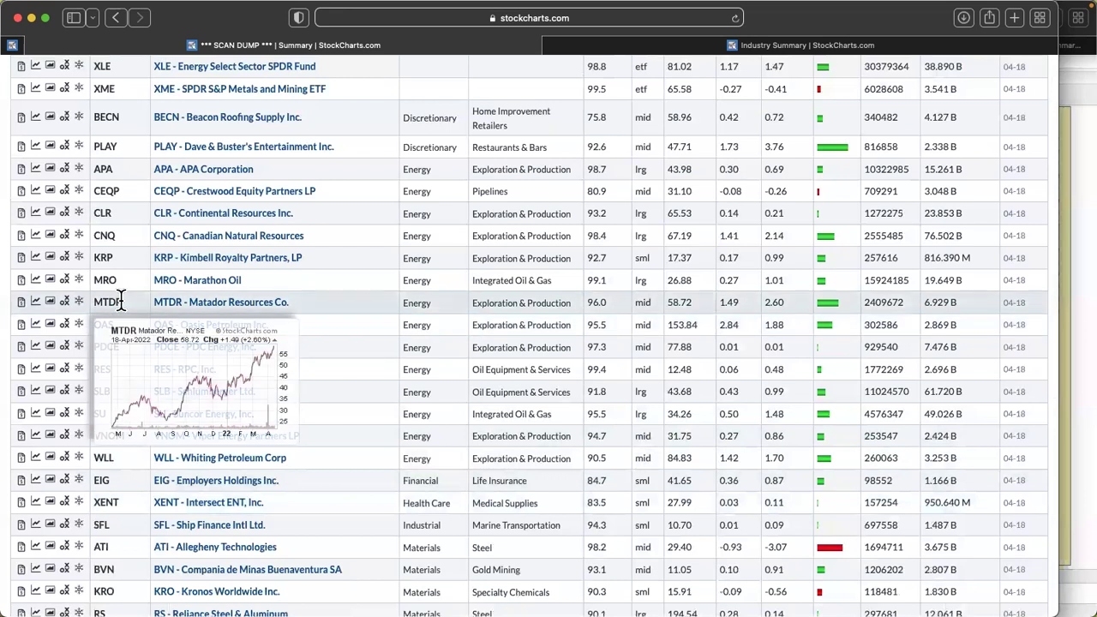
{"action": "scroll", "coordinate": [359, 321], "scroll_direction": "down", "scroll_amount": 1}
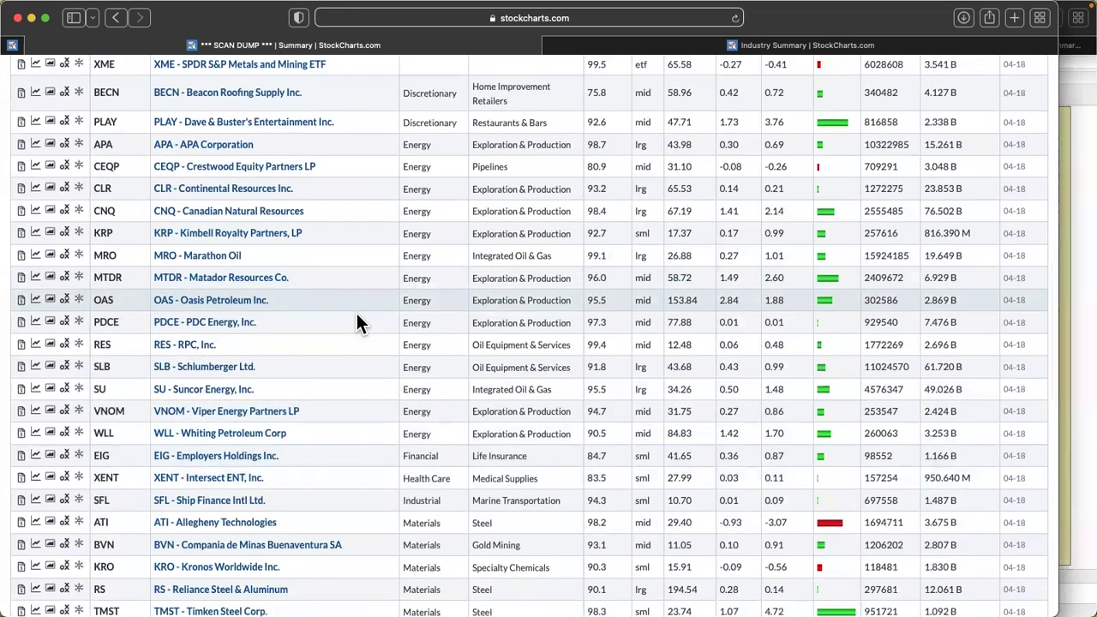
- View the CLR Continental Resources chart with its price, PMO, OBV and stochastic panels, and return to the summary list
{"action": "scroll", "coordinate": [358, 321], "scroll_direction": "up", "scroll_amount": 5}
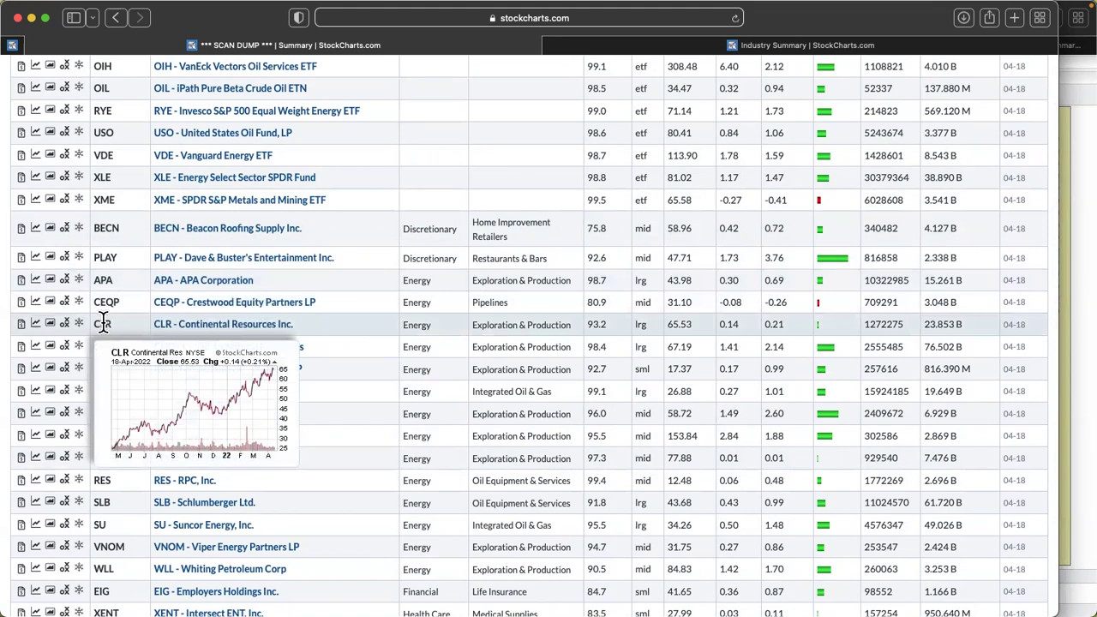
{"action": "left_click", "coordinate": [175, 324]}
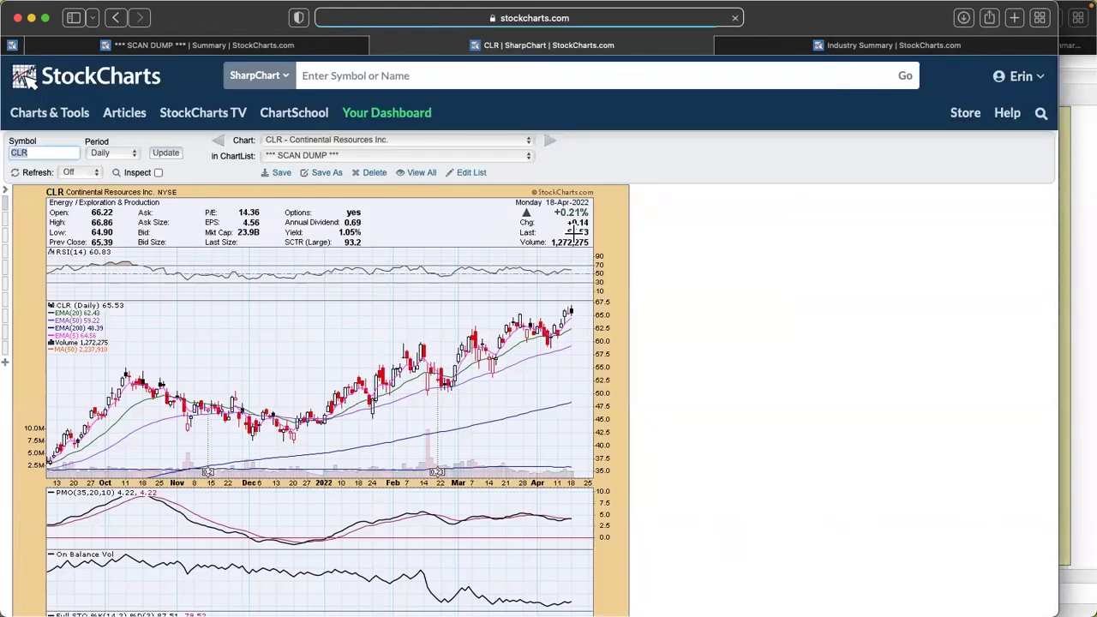
{"action": "scroll", "coordinate": [575, 232], "scroll_direction": "down", "scroll_amount": 3}
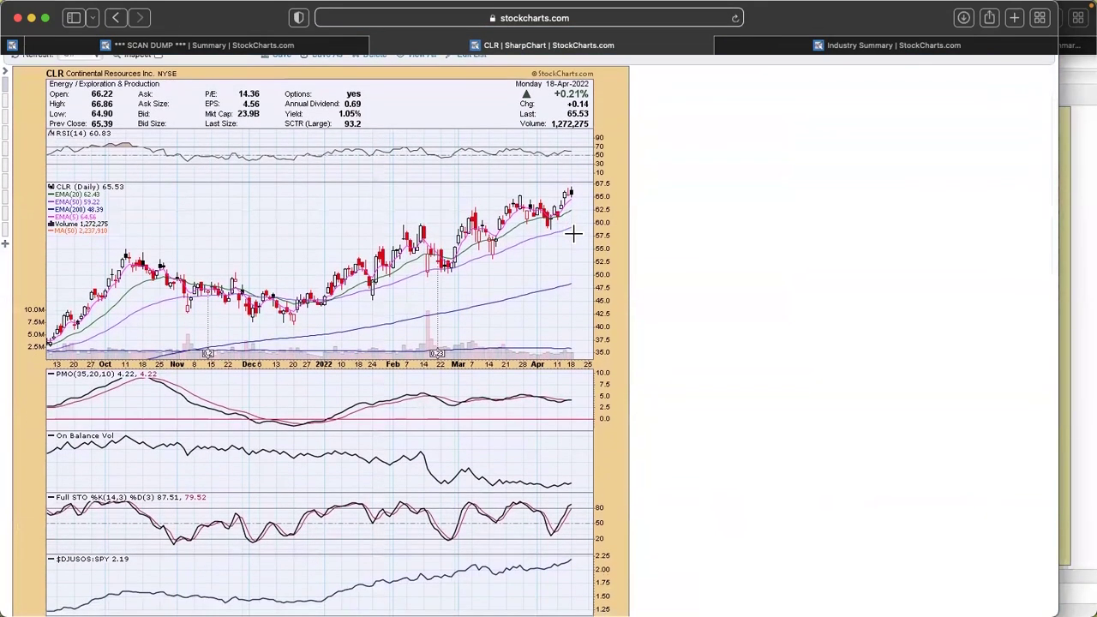
{"action": "scroll", "coordinate": [572, 232], "scroll_direction": "down", "scroll_amount": 1}
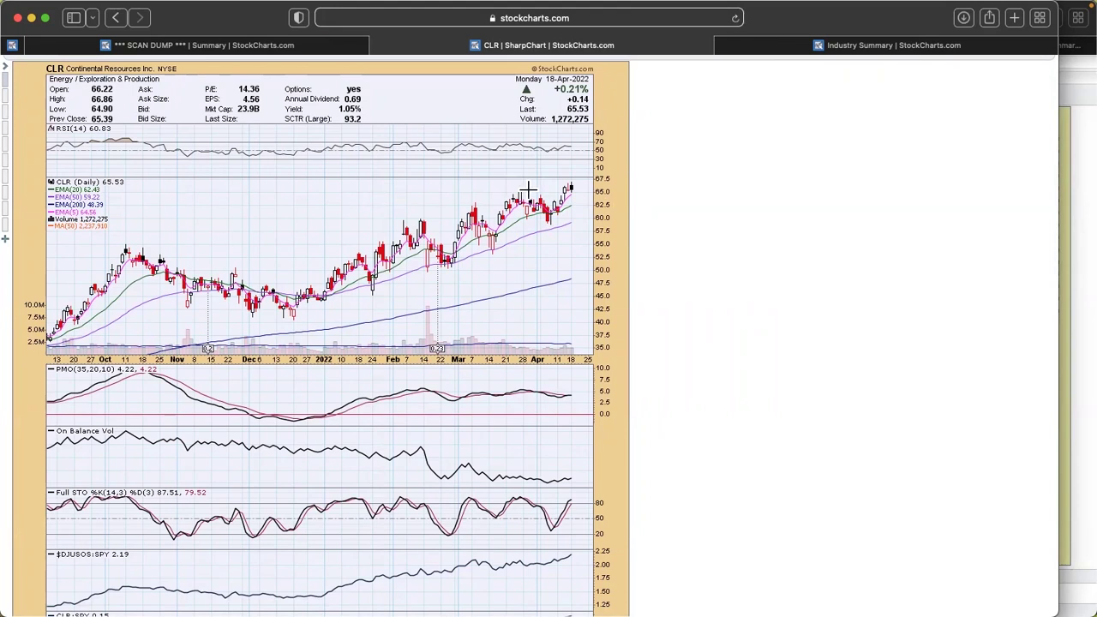
{"action": "scroll", "coordinate": [582, 194], "scroll_direction": "down", "scroll_amount": 5}
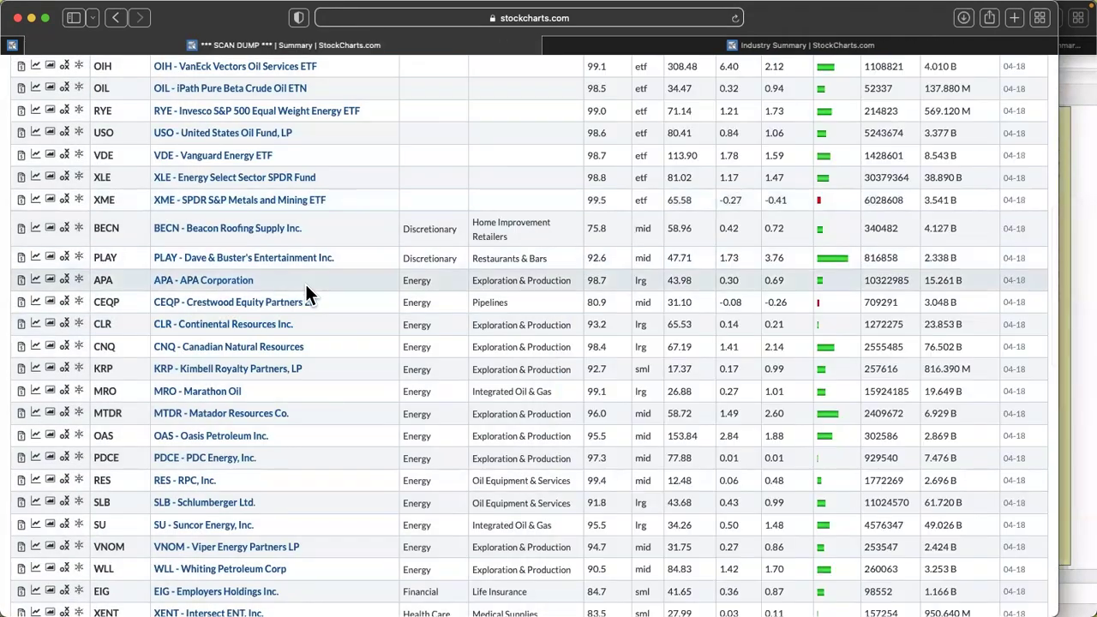
- View the MRO Marathon Oil chart, examine its price, SCTR, PMO, OBV and relative strength, and return to the summary list
{"action": "scroll", "coordinate": [307, 288], "scroll_direction": "down", "scroll_amount": 2}
{"action": "scroll", "coordinate": [306, 287], "scroll_direction": "down", "scroll_amount": 2}
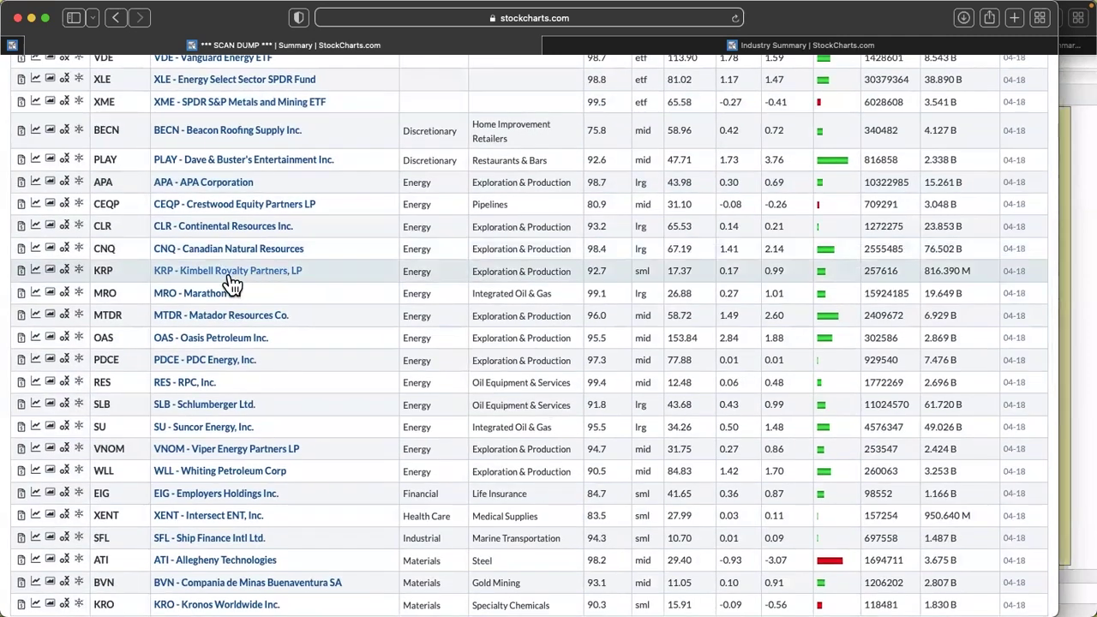
{"action": "left_click", "coordinate": [218, 295]}
{"action": "scroll", "coordinate": [510, 235], "scroll_direction": "down", "scroll_amount": 4}
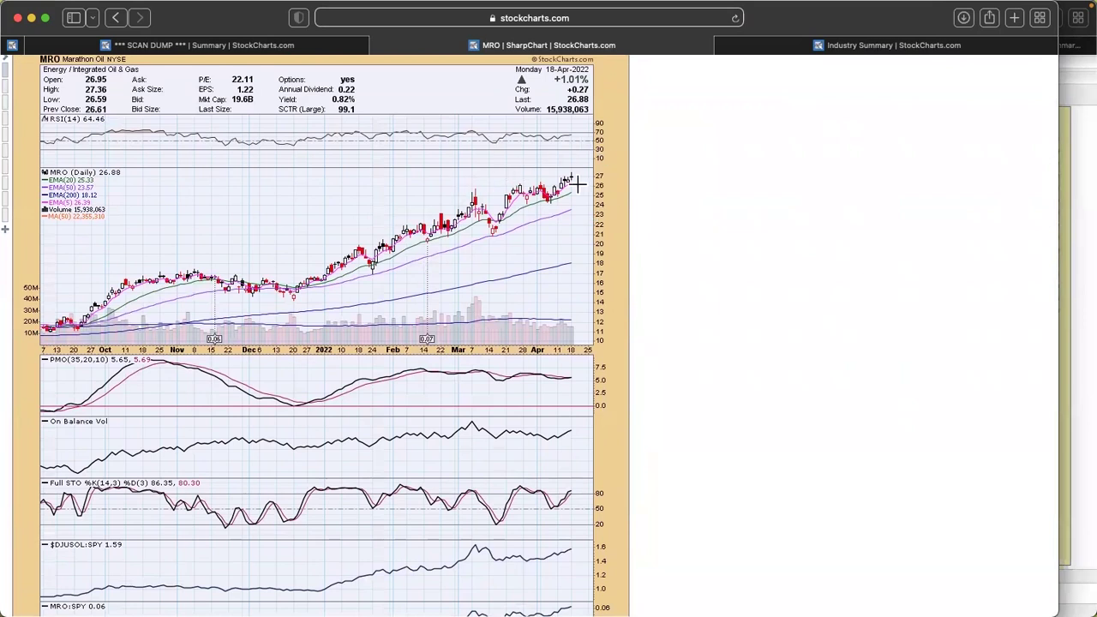
{"action": "scroll", "coordinate": [572, 180], "scroll_direction": "up", "scroll_amount": 3}
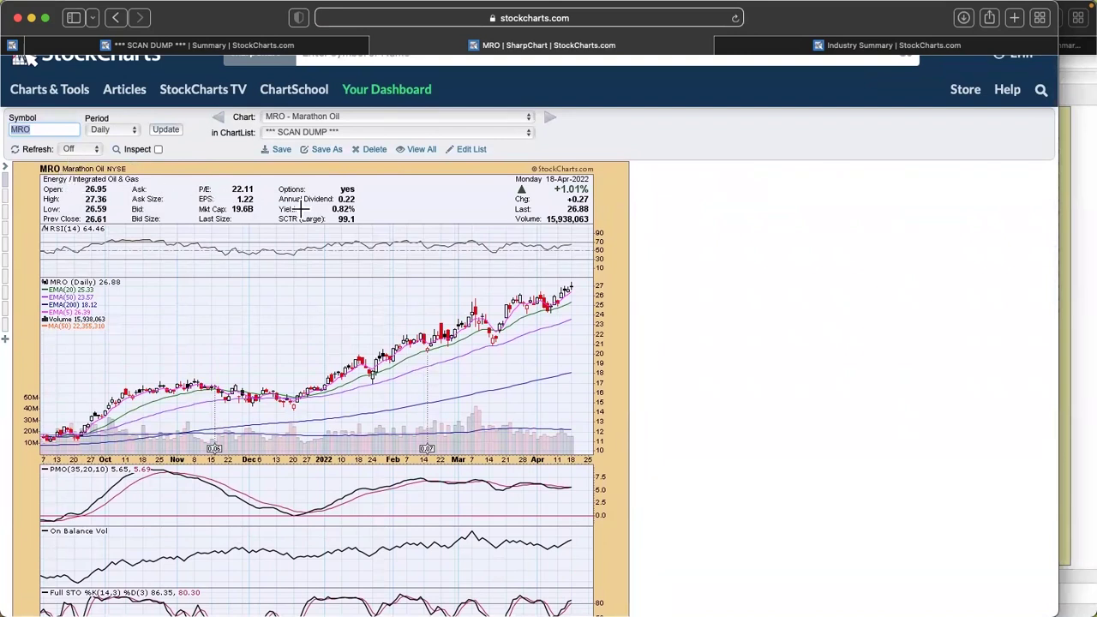
{"action": "scroll", "coordinate": [346, 212], "scroll_direction": "down", "scroll_amount": 3}
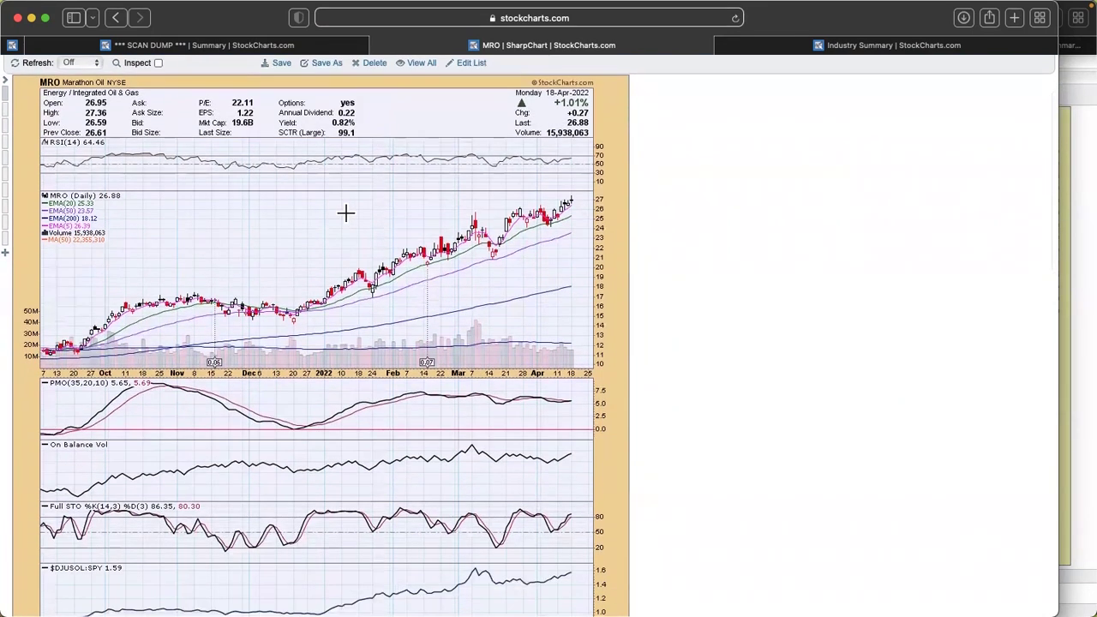
{"action": "scroll", "coordinate": [346, 213], "scroll_direction": "up", "scroll_amount": 2}
{"action": "scroll", "coordinate": [346, 212], "scroll_direction": "left", "scroll_amount": 10}
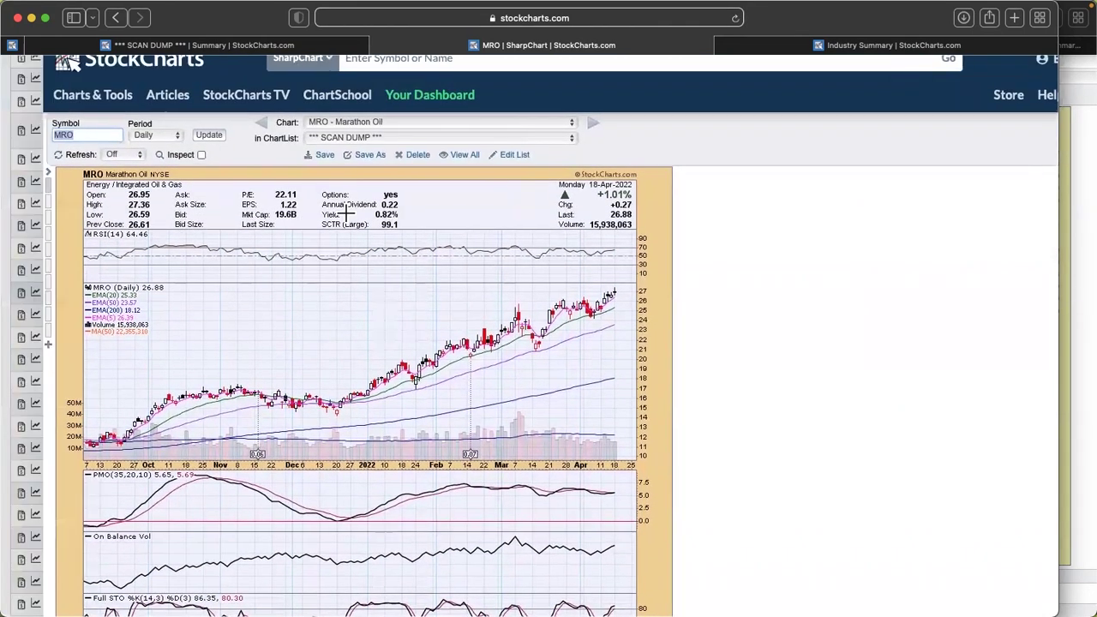
{"action": "scroll", "coordinate": [349, 221], "scroll_direction": "down", "scroll_amount": 2}
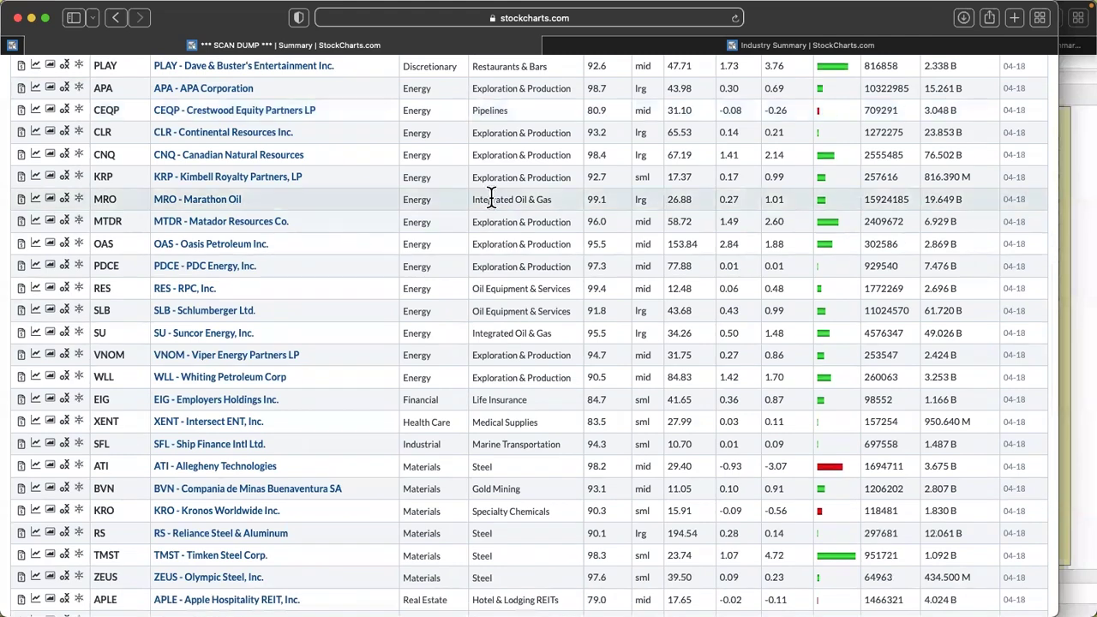
- Change the *** SCAN DUMP *** list view to CandleGlance and widen the browser window to fit more charts per row
{"action": "scroll", "coordinate": [492, 197], "scroll_direction": "up", "scroll_amount": 7}
{"action": "scroll", "coordinate": [507, 200], "scroll_direction": "up", "scroll_amount": 5}
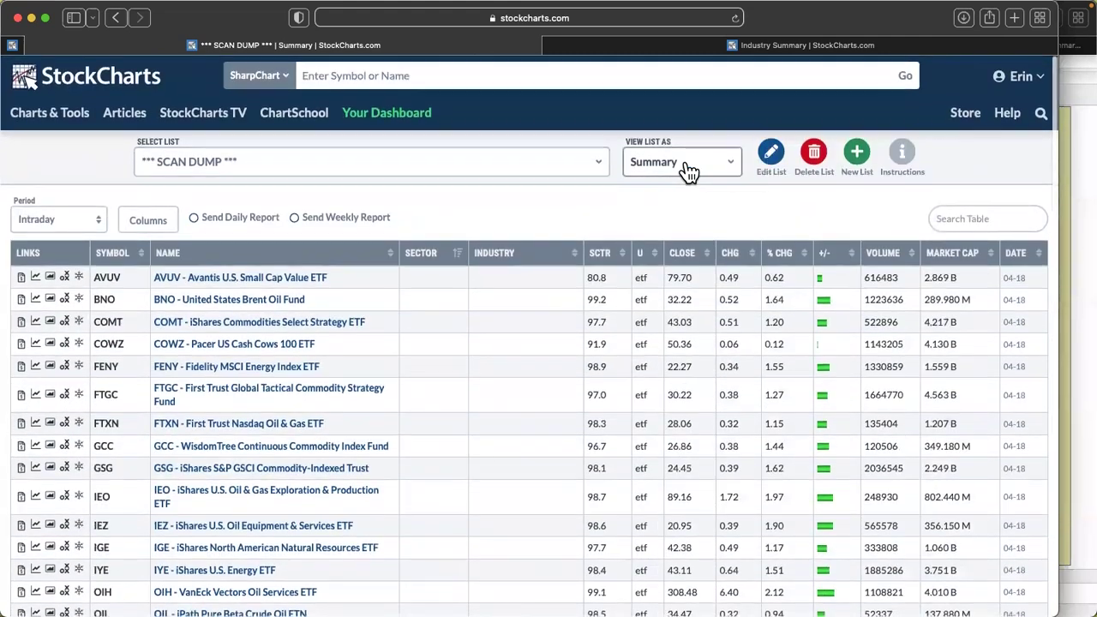
{"action": "left_click", "coordinate": [686, 168]}
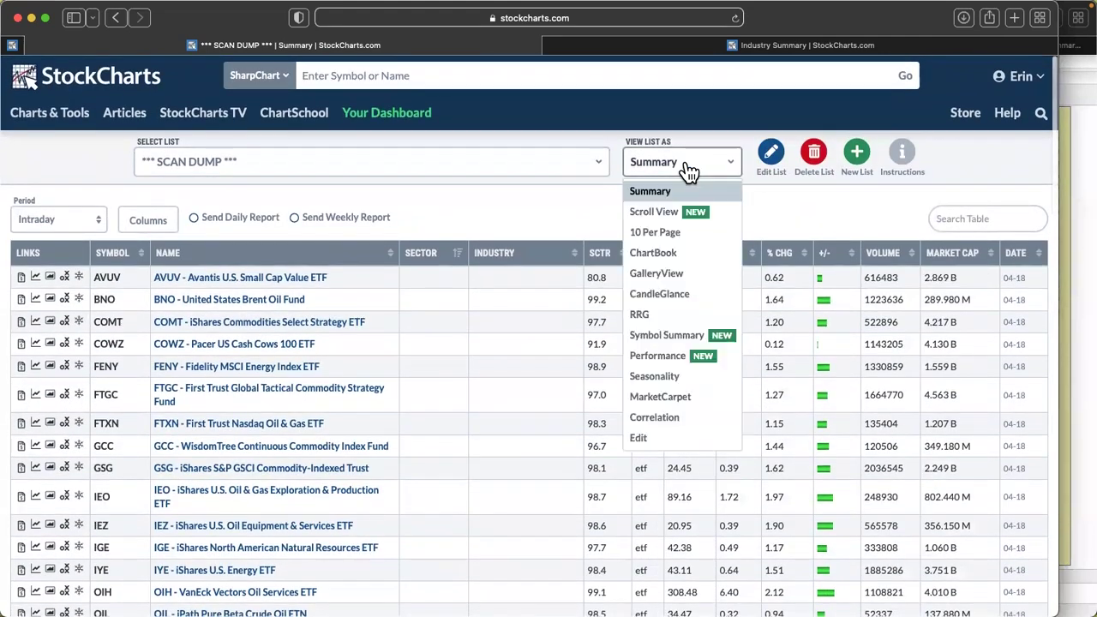
{"action": "left_click", "coordinate": [667, 293]}
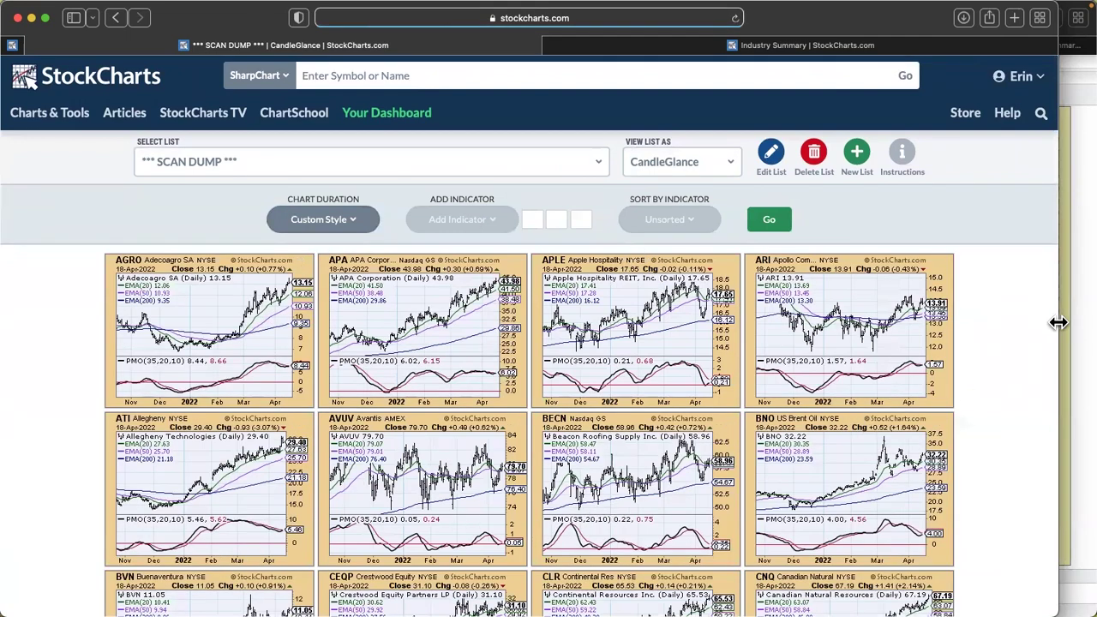
{"action": "left_click_drag", "start_coordinate": [1082, 323], "coordinate": [1096, 322]}
- Look through the CandleGlance charts from AGRO down to OIH, comparing their price trends and PMO lines
{"action": "scroll", "coordinate": [754, 315], "scroll_direction": "down", "scroll_amount": 2}
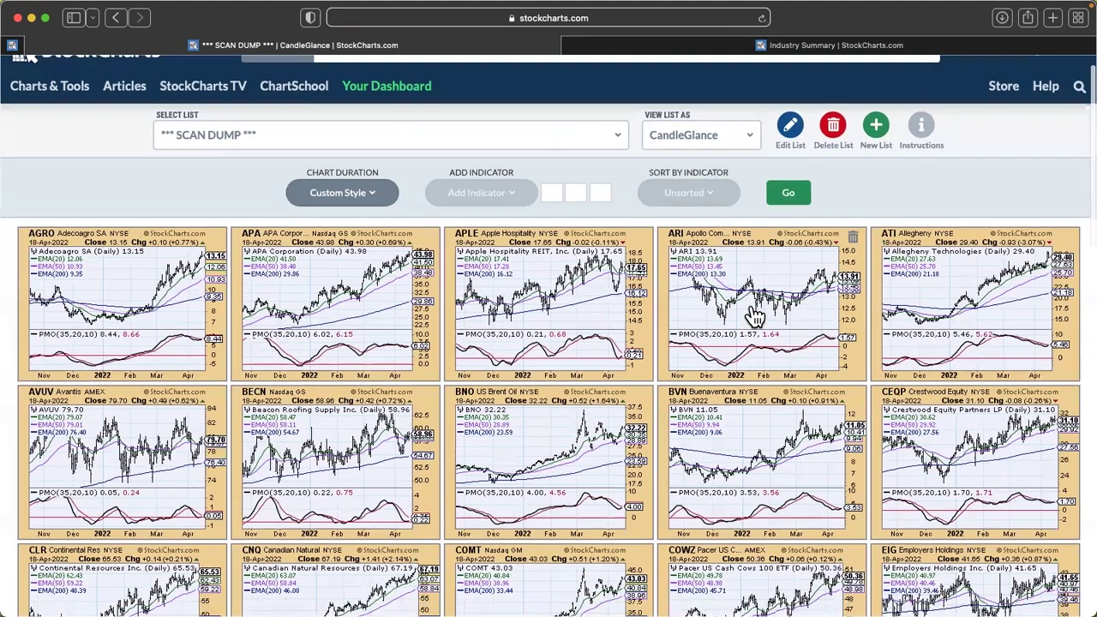
{"action": "scroll", "coordinate": [754, 315], "scroll_direction": "down", "scroll_amount": 3}
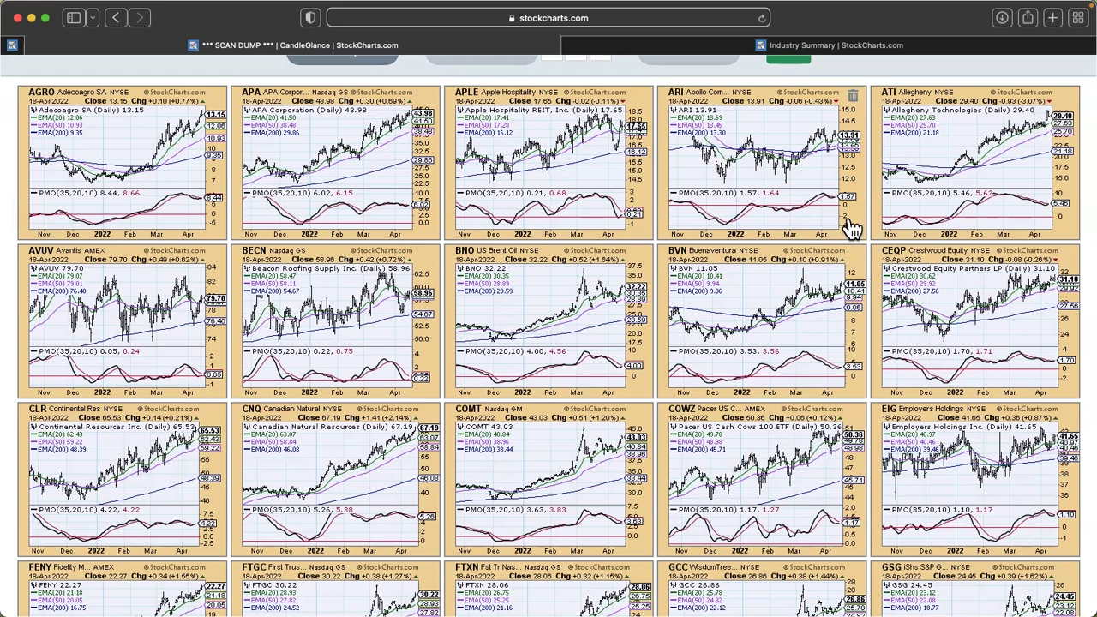
{"action": "scroll", "coordinate": [851, 227], "scroll_direction": "down", "scroll_amount": 2}
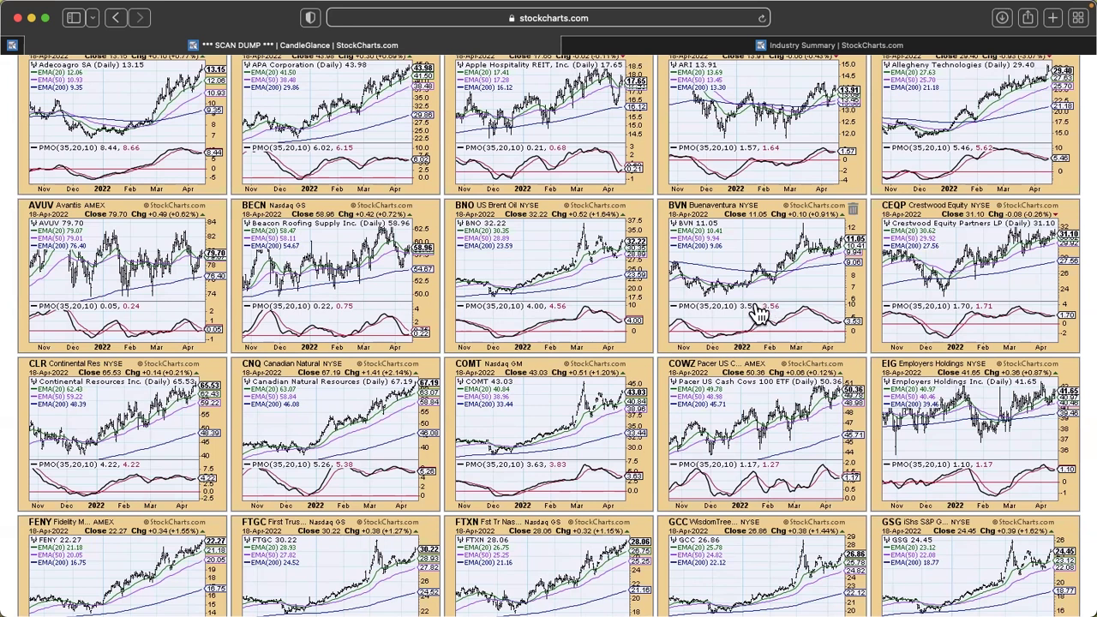
{"action": "scroll", "coordinate": [758, 315], "scroll_direction": "down", "scroll_amount": 2}
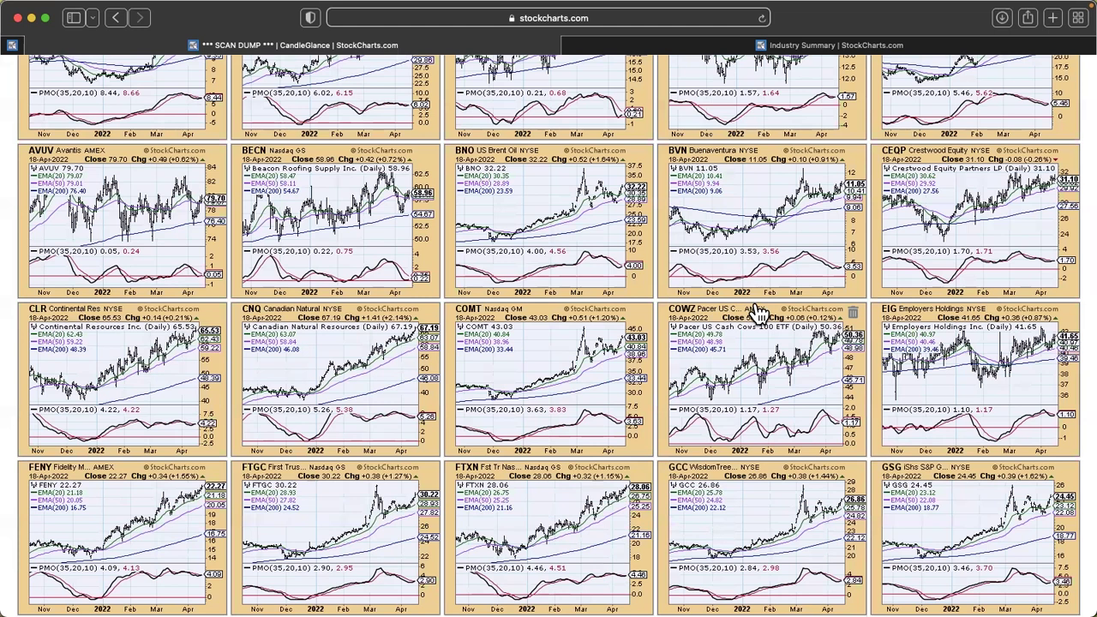
{"action": "scroll", "coordinate": [734, 298], "scroll_direction": "down", "scroll_amount": 3}
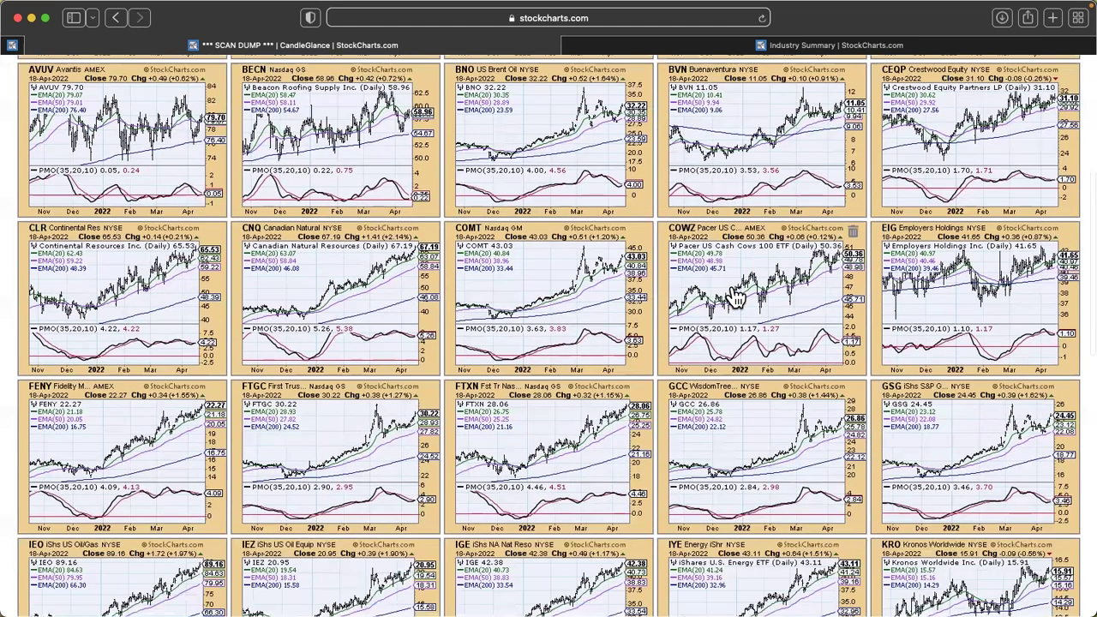
{"action": "scroll", "coordinate": [703, 293], "scroll_direction": "down", "scroll_amount": 1}
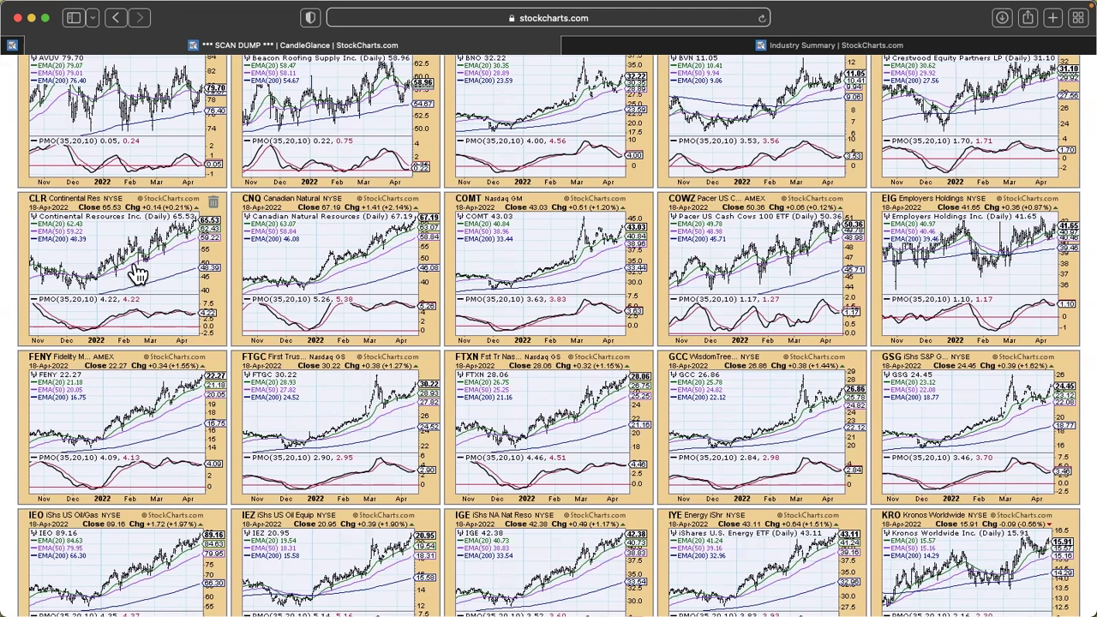
{"action": "scroll", "coordinate": [137, 273], "scroll_direction": "down", "scroll_amount": 3}
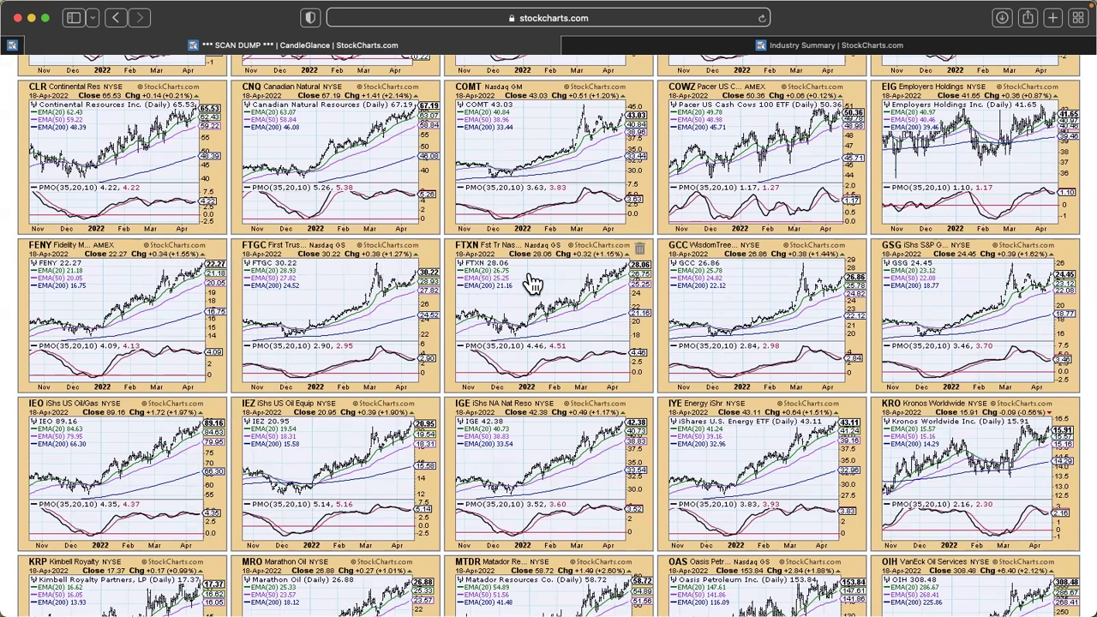
{"action": "scroll", "coordinate": [776, 323], "scroll_direction": "down", "scroll_amount": 2}
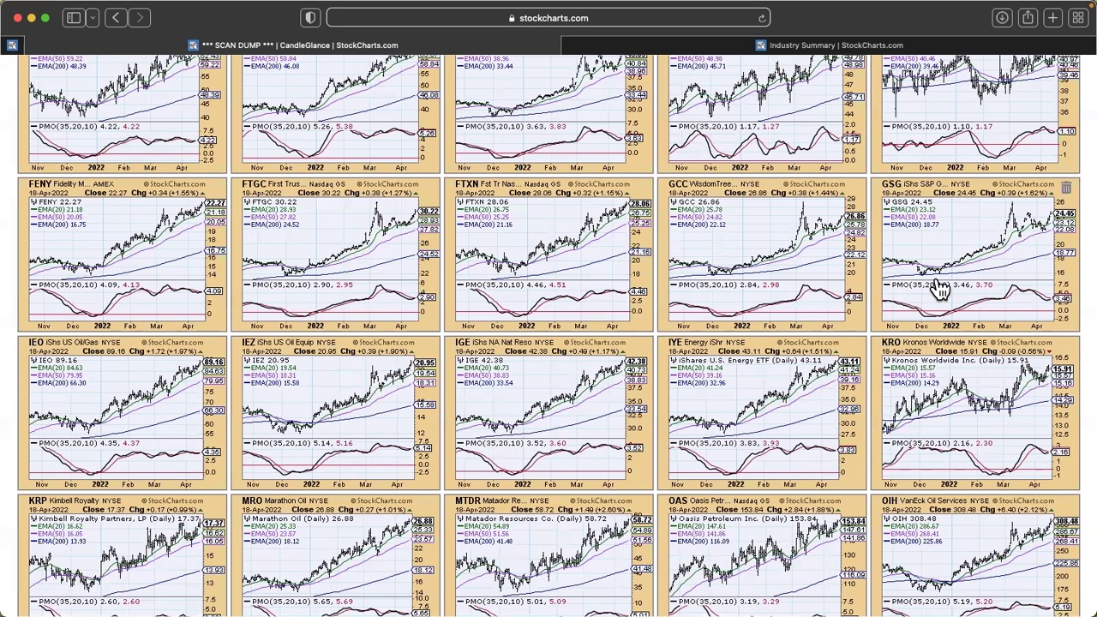
- View the GSG commodity trust chart, examine its price, RSI, PMO, OBV and stochastic panels, and return to the CandleGlance charts
{"action": "left_click", "coordinate": [936, 278]}
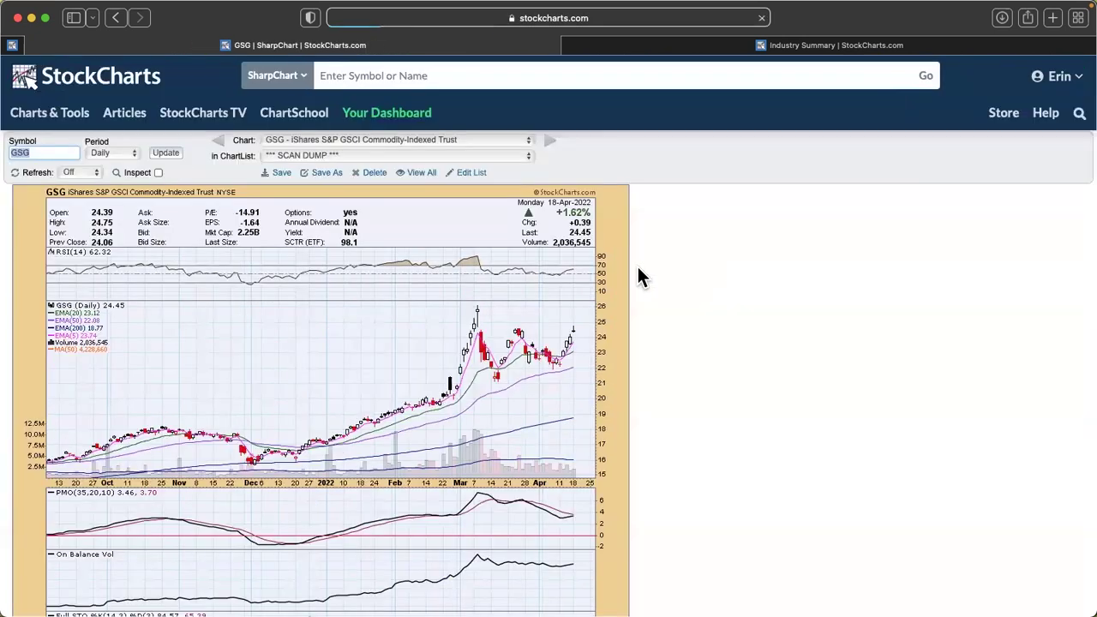
{"action": "scroll", "coordinate": [583, 267], "scroll_direction": "down", "scroll_amount": 3}
{"action": "scroll", "coordinate": [583, 268], "scroll_direction": "down", "scroll_amount": 2}
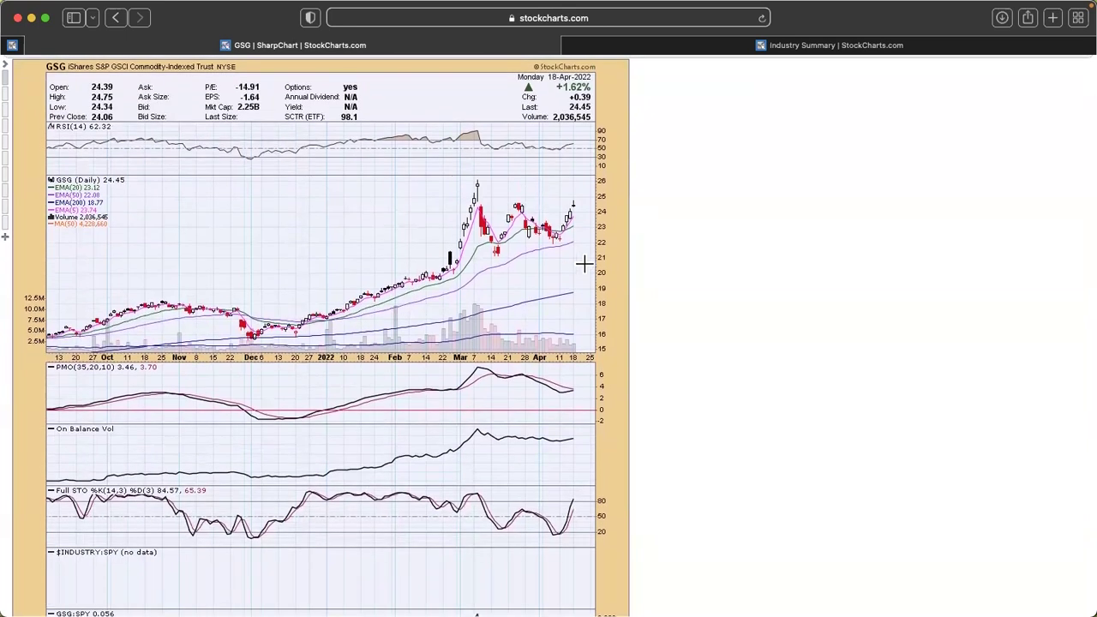
{"action": "scroll", "coordinate": [583, 266], "scroll_direction": "left", "scroll_amount": 5}
{"action": "scroll", "coordinate": [585, 262], "scroll_direction": "down", "scroll_amount": 2}
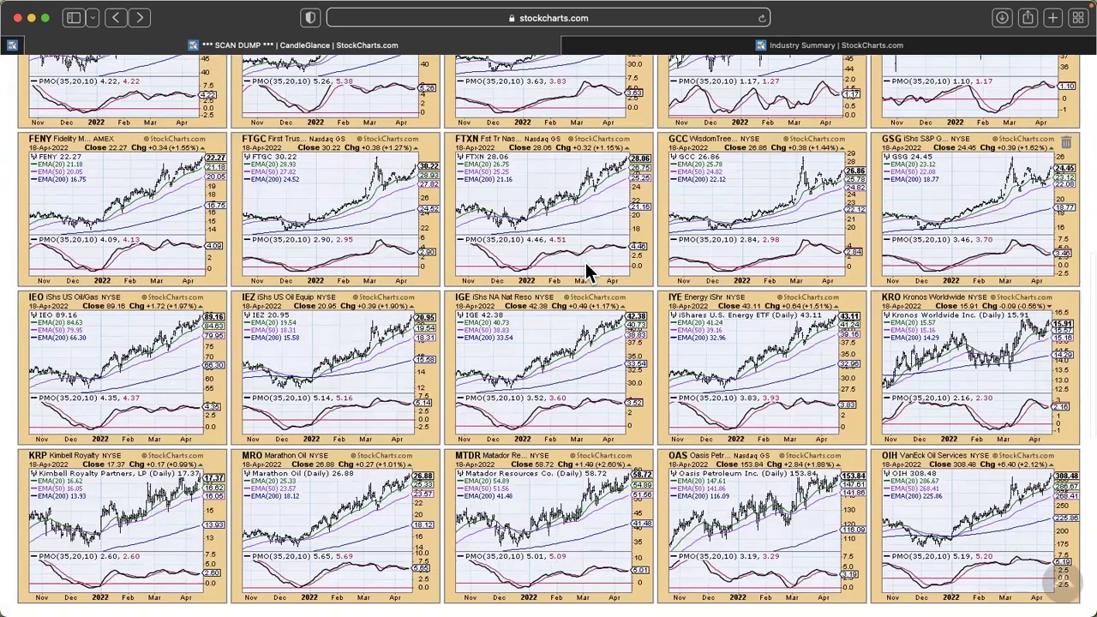
- View the OIH VanEck Oil Services chart and examine its price, RSI, PMO, OBV, stochastic and relative strength panels
{"action": "scroll", "coordinate": [586, 262], "scroll_direction": "down", "scroll_amount": 2}
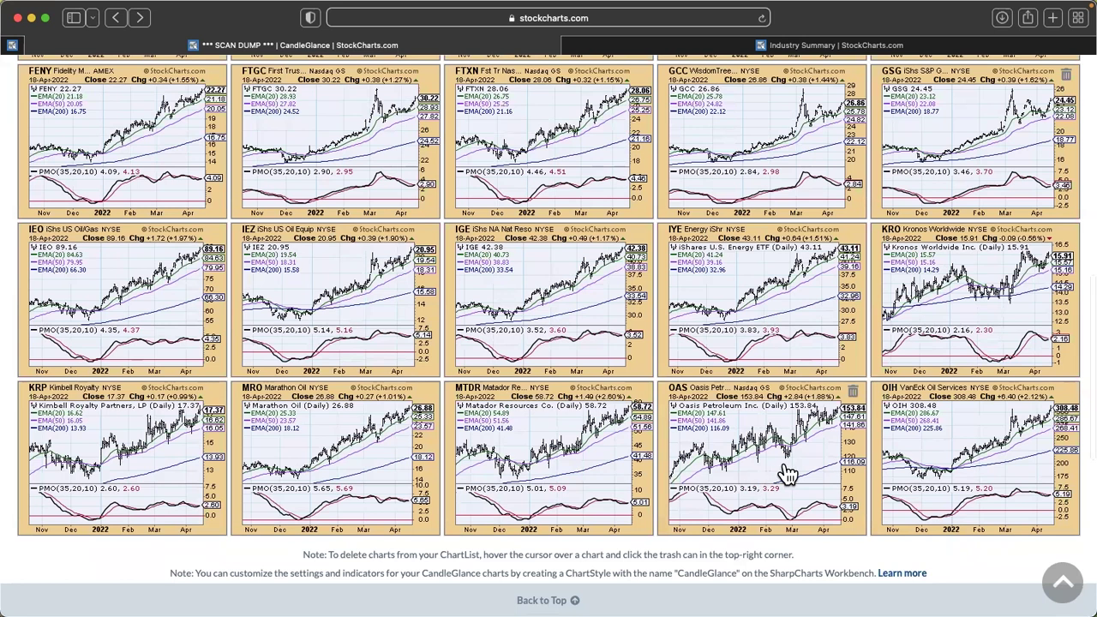
{"action": "left_click", "coordinate": [971, 469]}
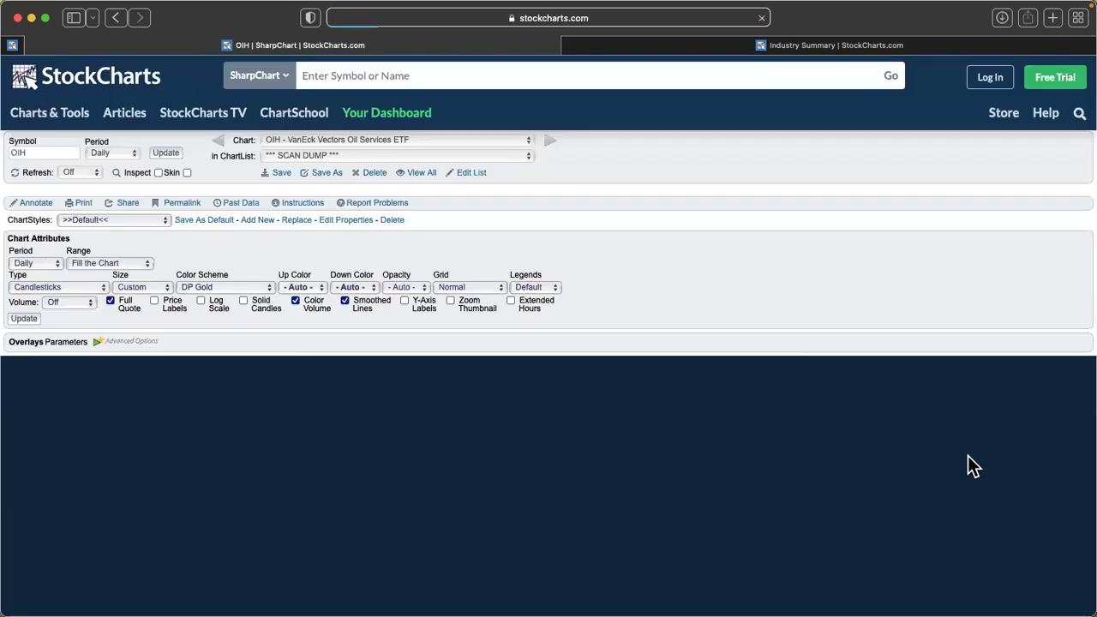
{"action": "scroll", "coordinate": [485, 404], "scroll_direction": "down", "scroll_amount": 3}
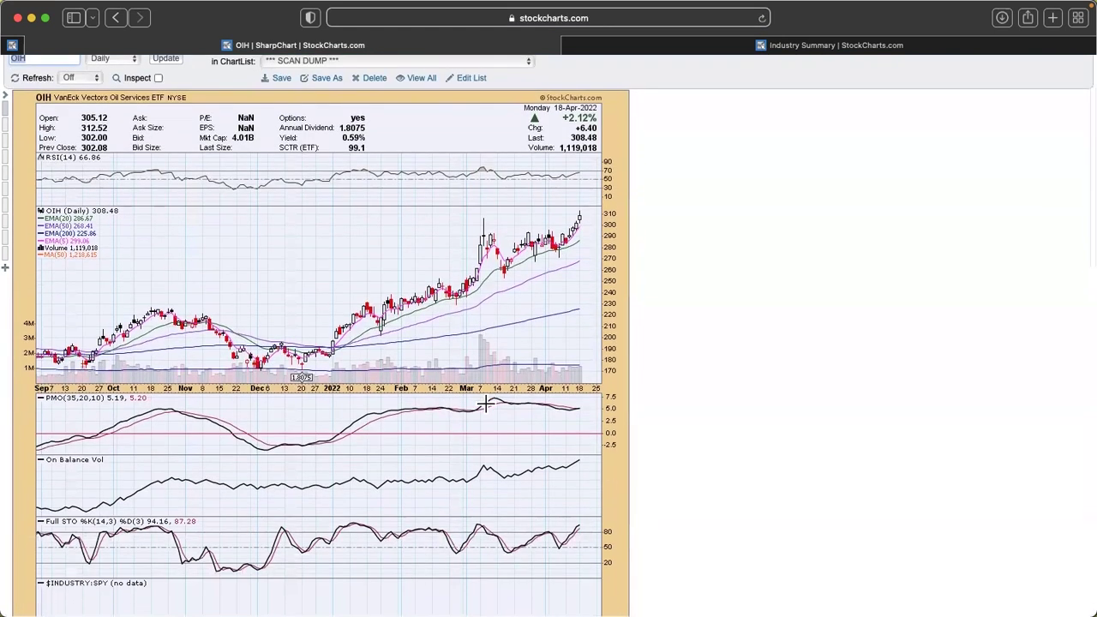
{"action": "scroll", "coordinate": [485, 404], "scroll_direction": "down", "scroll_amount": 1}
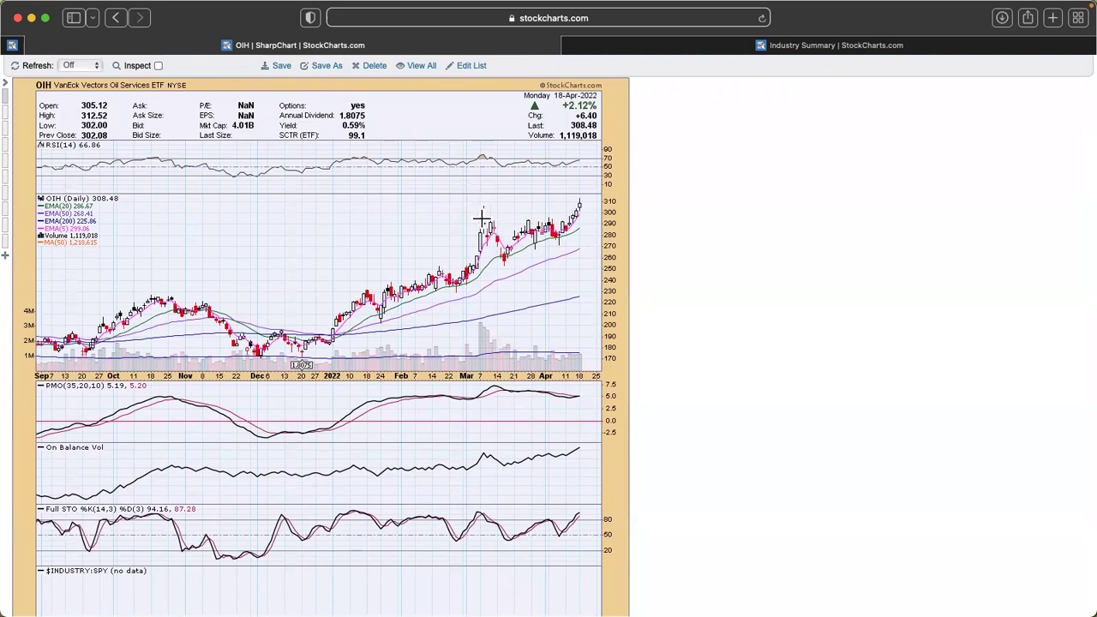
{"action": "scroll", "coordinate": [487, 221], "scroll_direction": "down", "scroll_amount": 5}
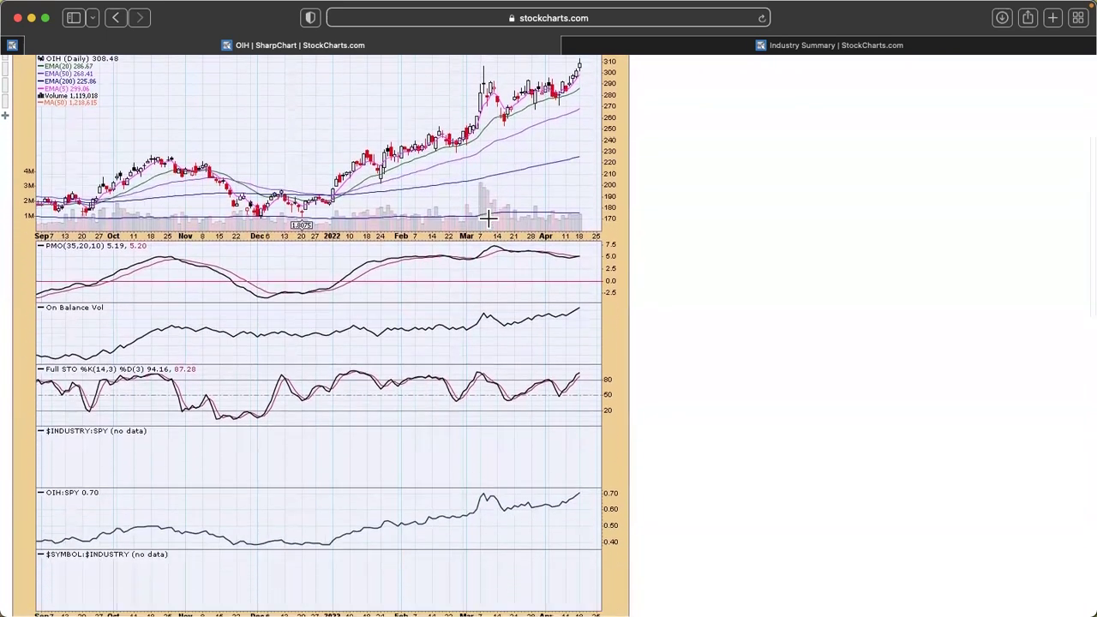
{"action": "scroll", "coordinate": [486, 218], "scroll_direction": "up", "scroll_amount": 2}
{"action": "scroll", "coordinate": [487, 220], "scroll_direction": "up", "scroll_amount": 3}
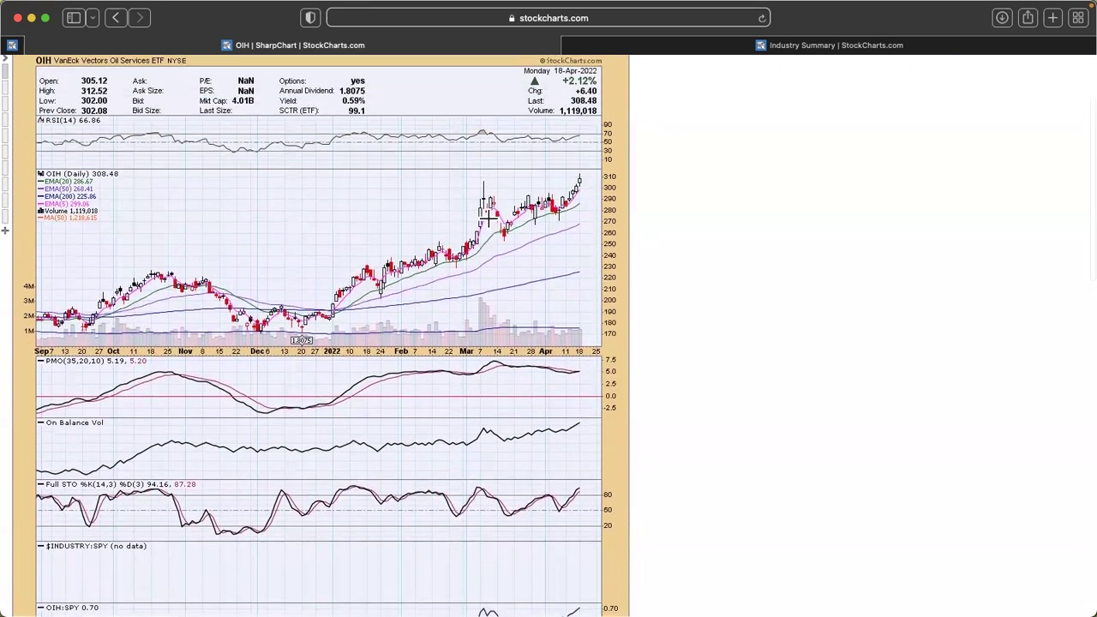